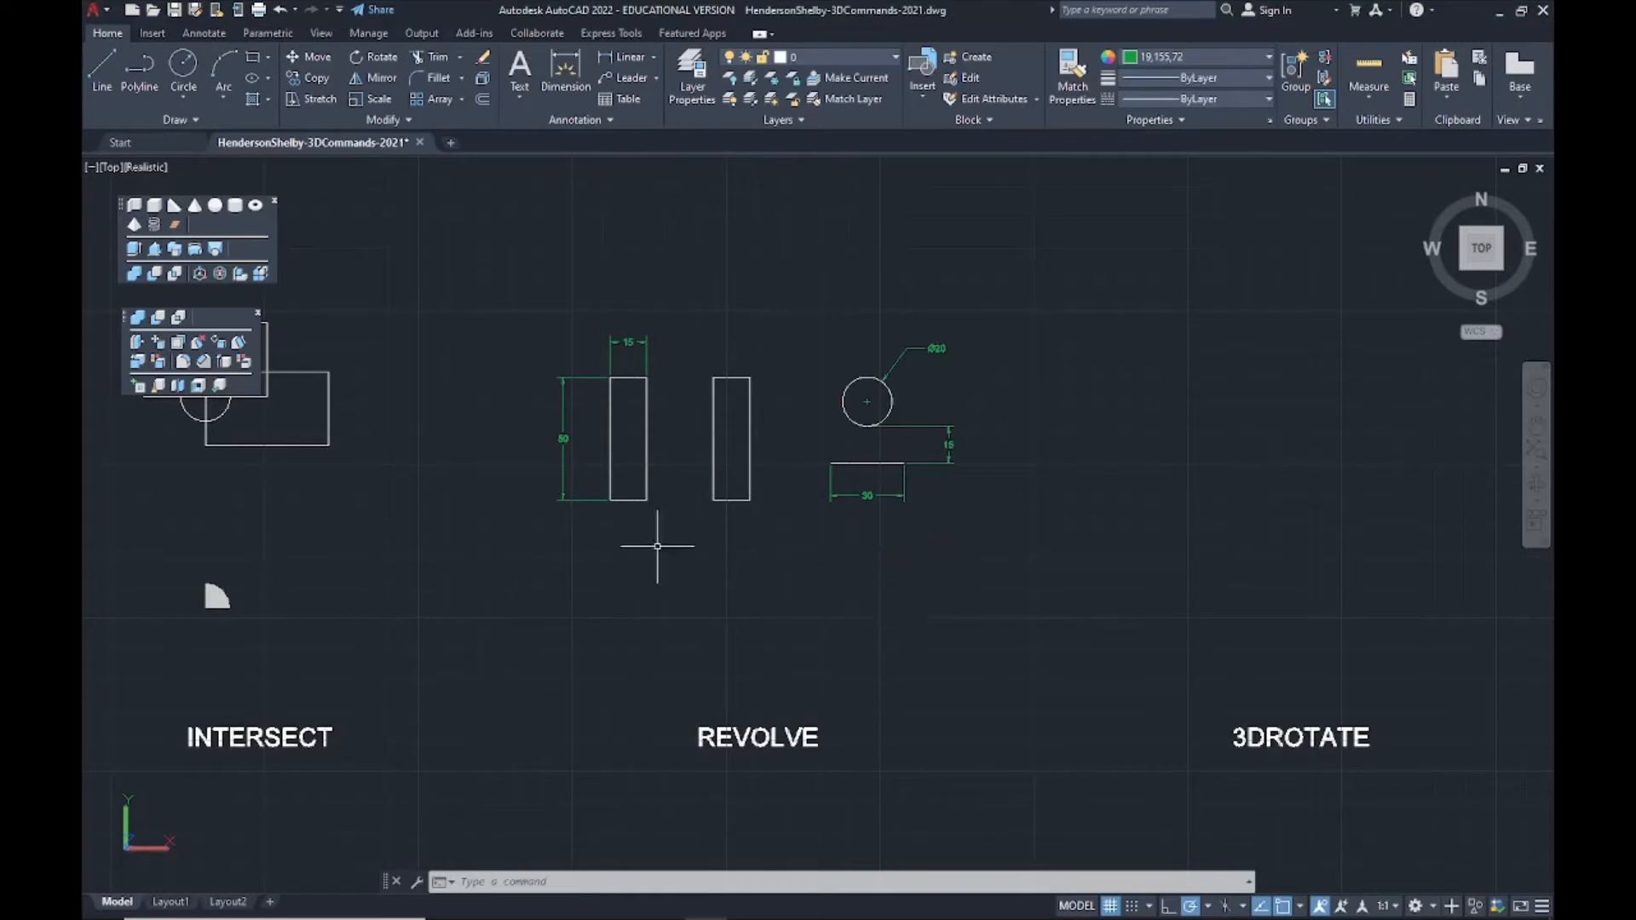
pyautogui.scroll(2, 641, 536)
pyautogui.scroll(3, 542, 497)
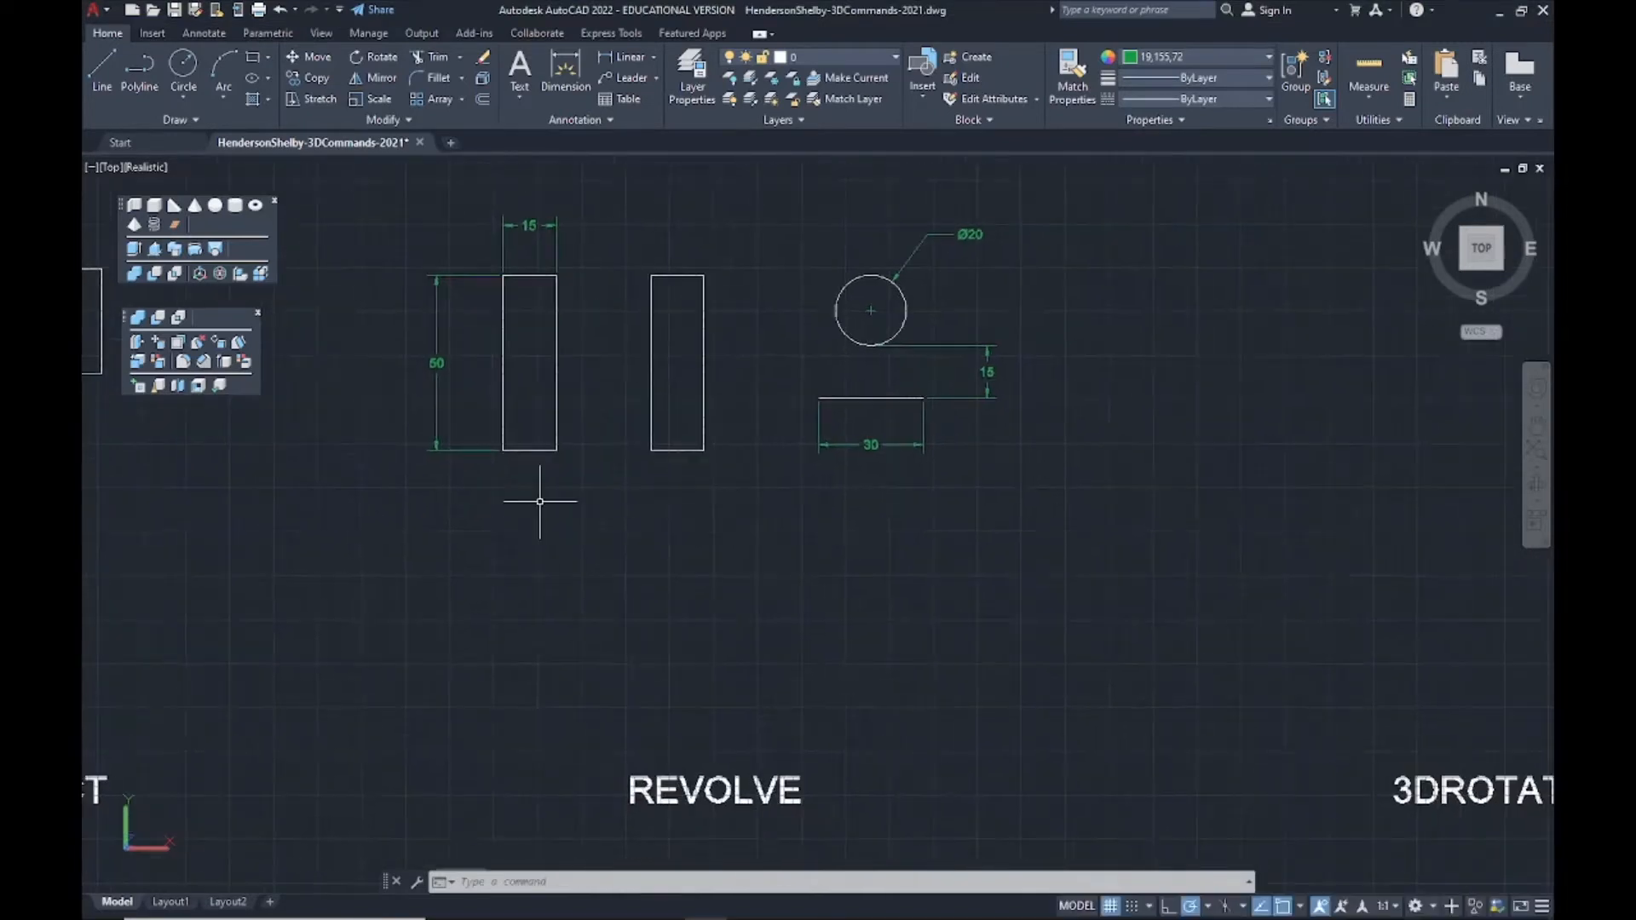
pyautogui.click(558, 444)
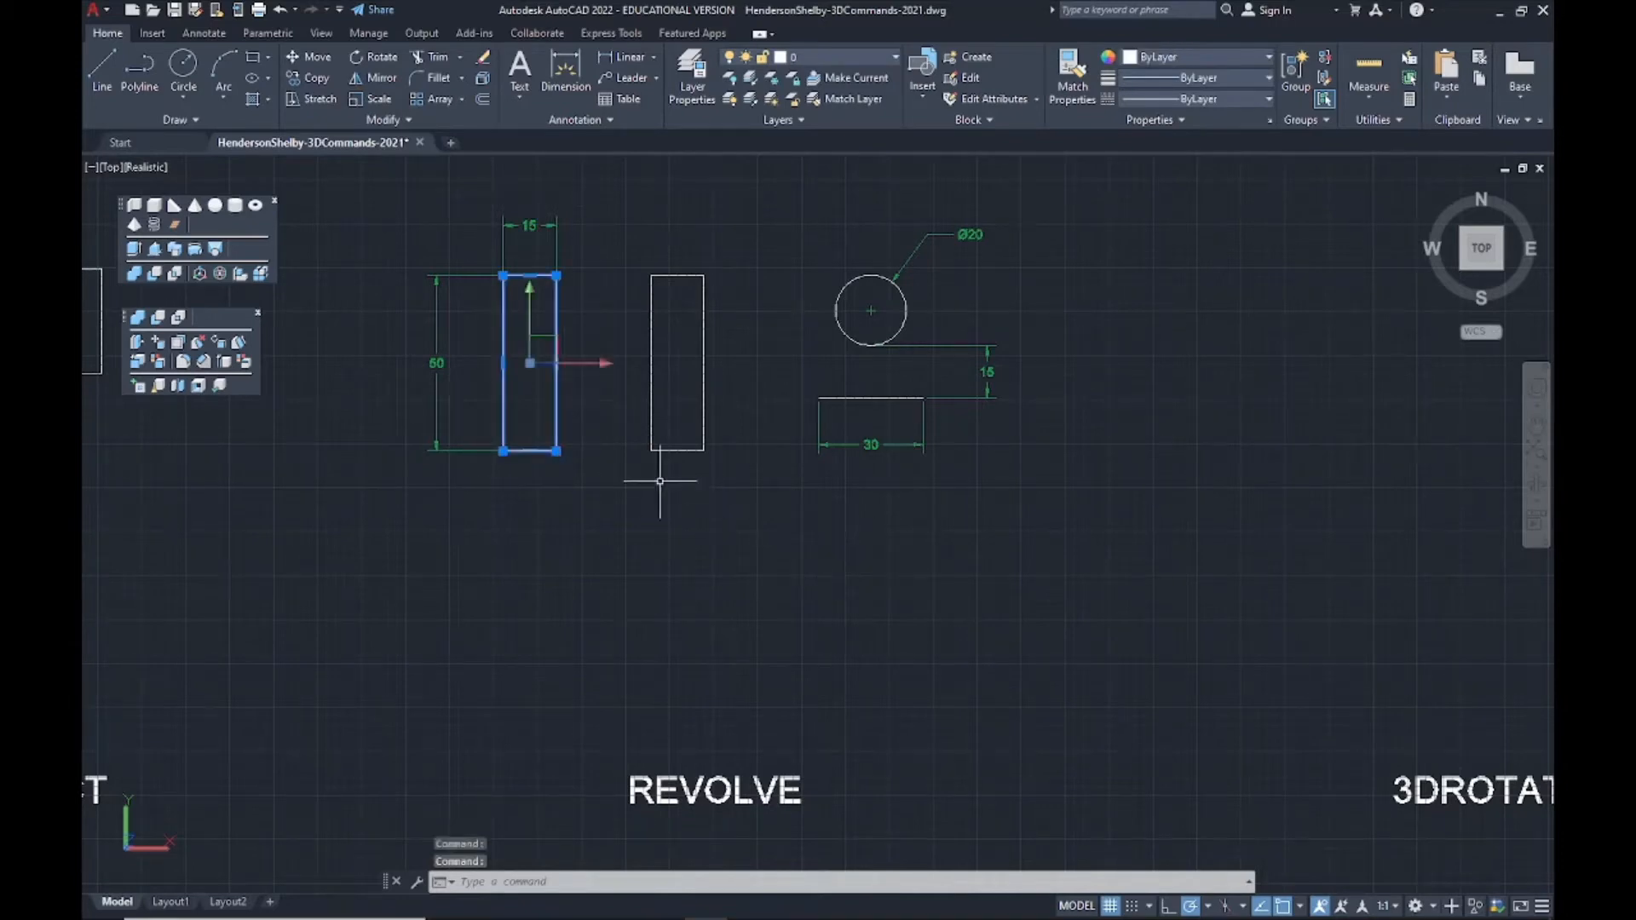
pyautogui.press('Escape')
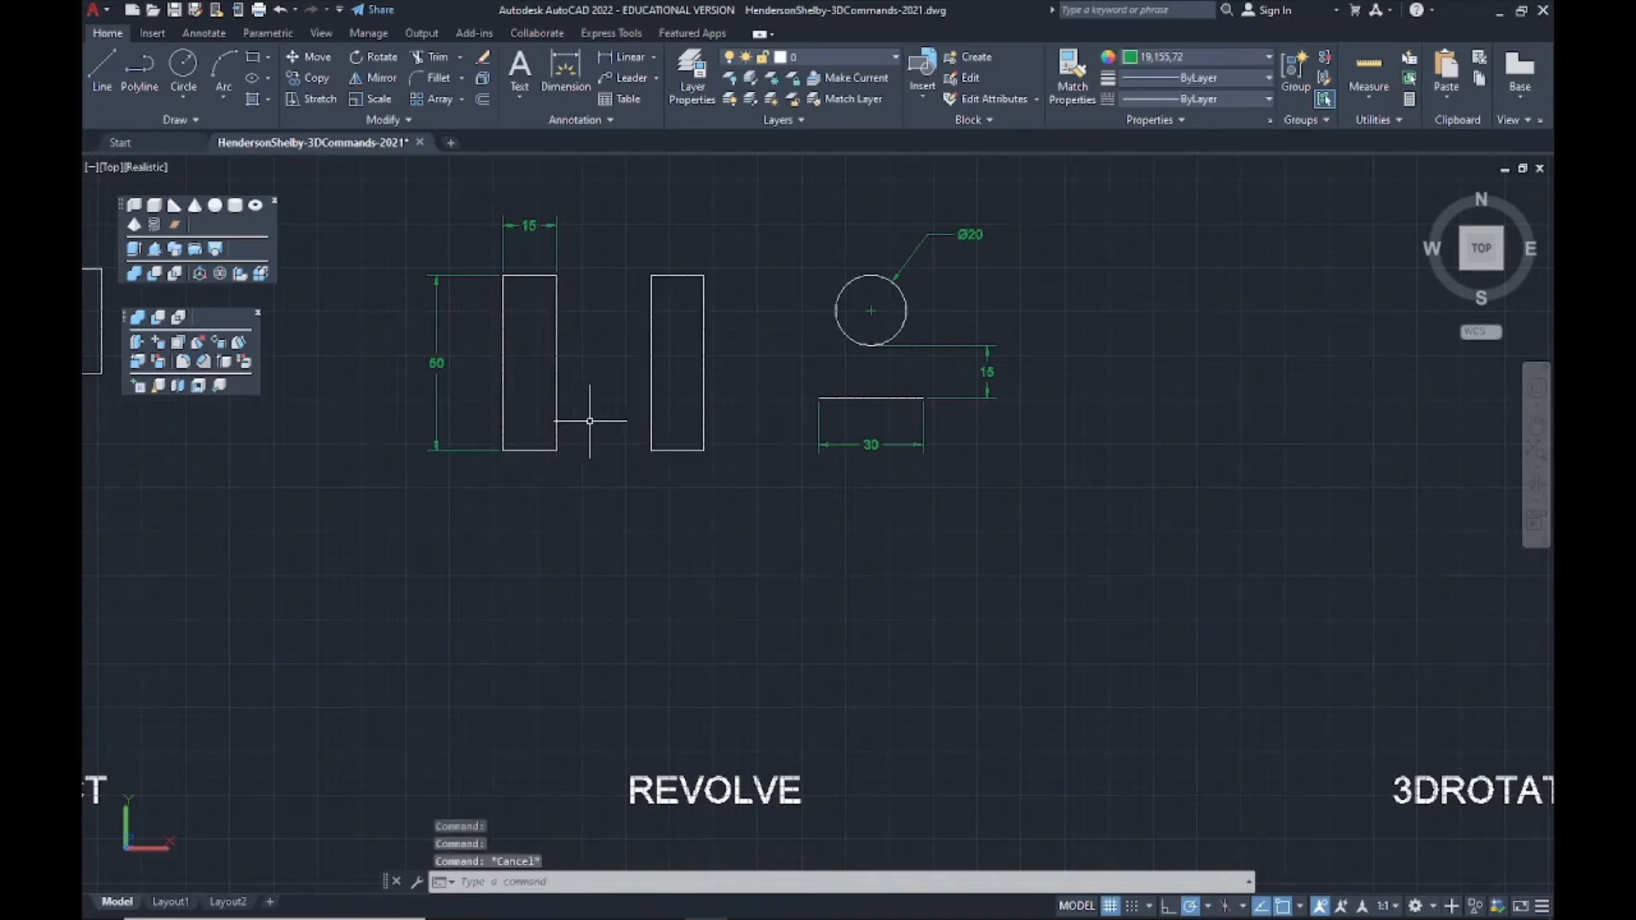
pyautogui.click(554, 422)
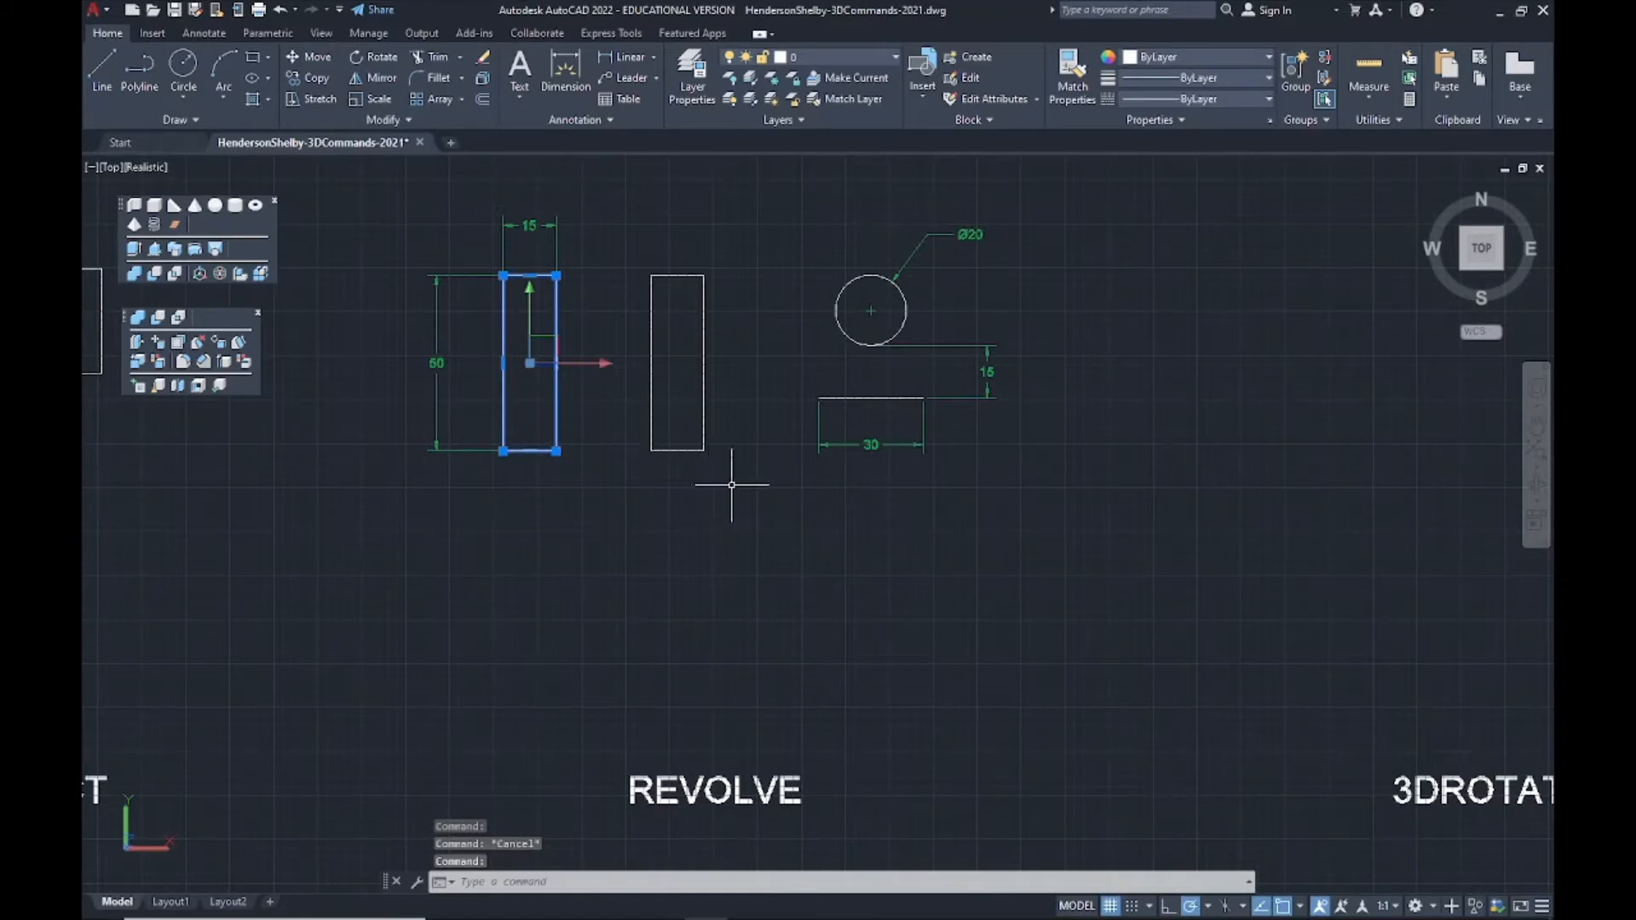
pyautogui.press('Escape')
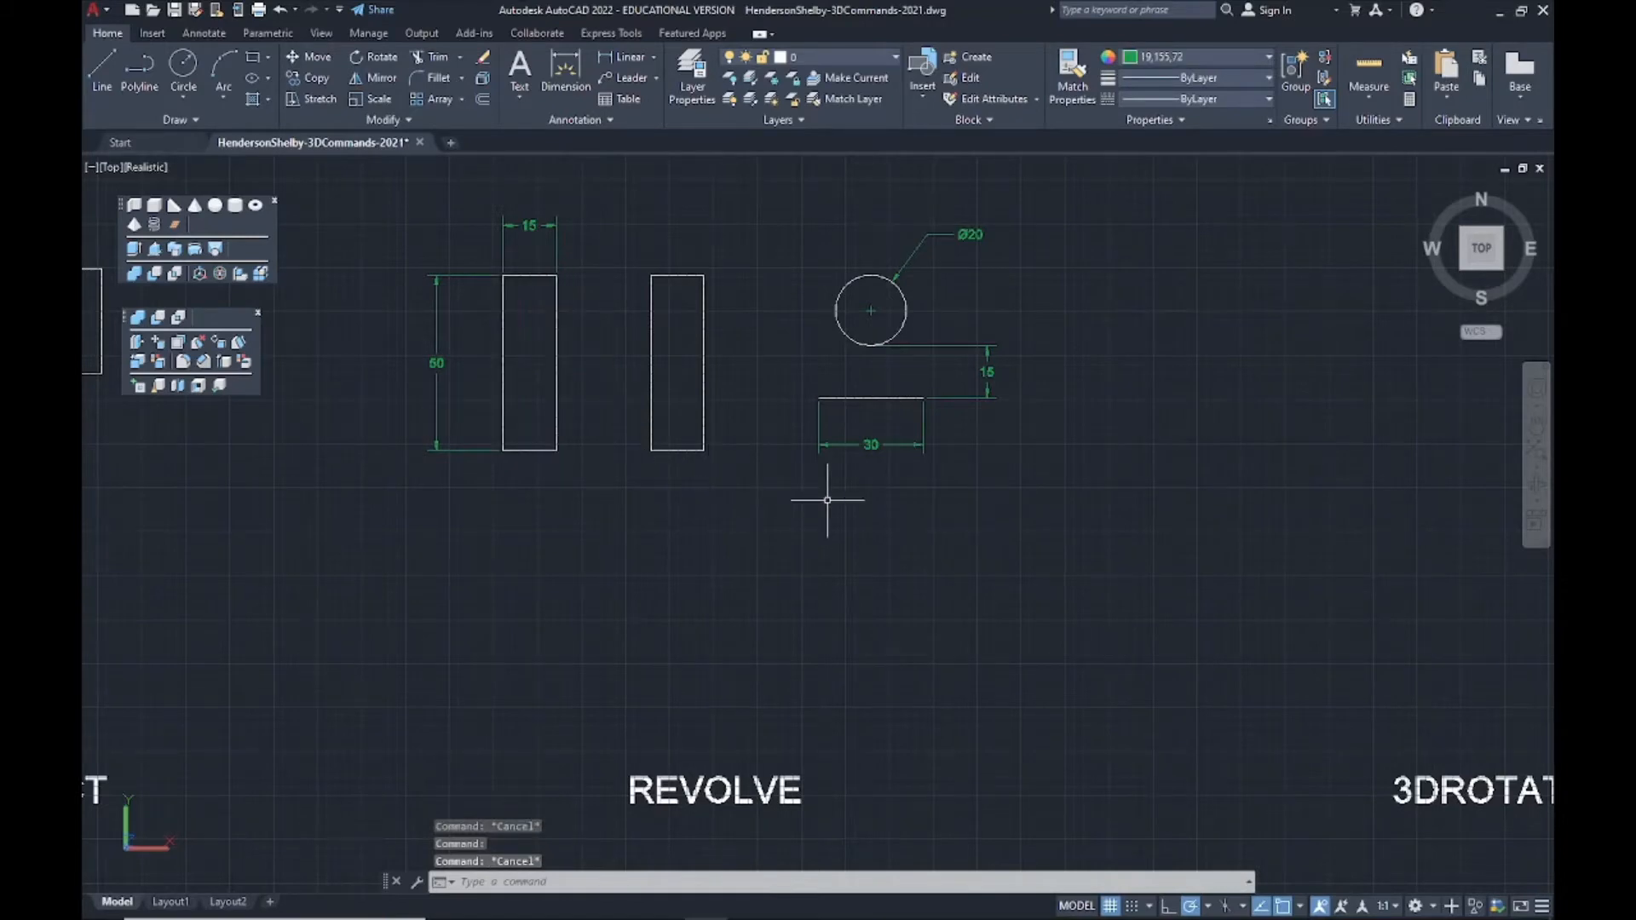
pyautogui.click(556, 405)
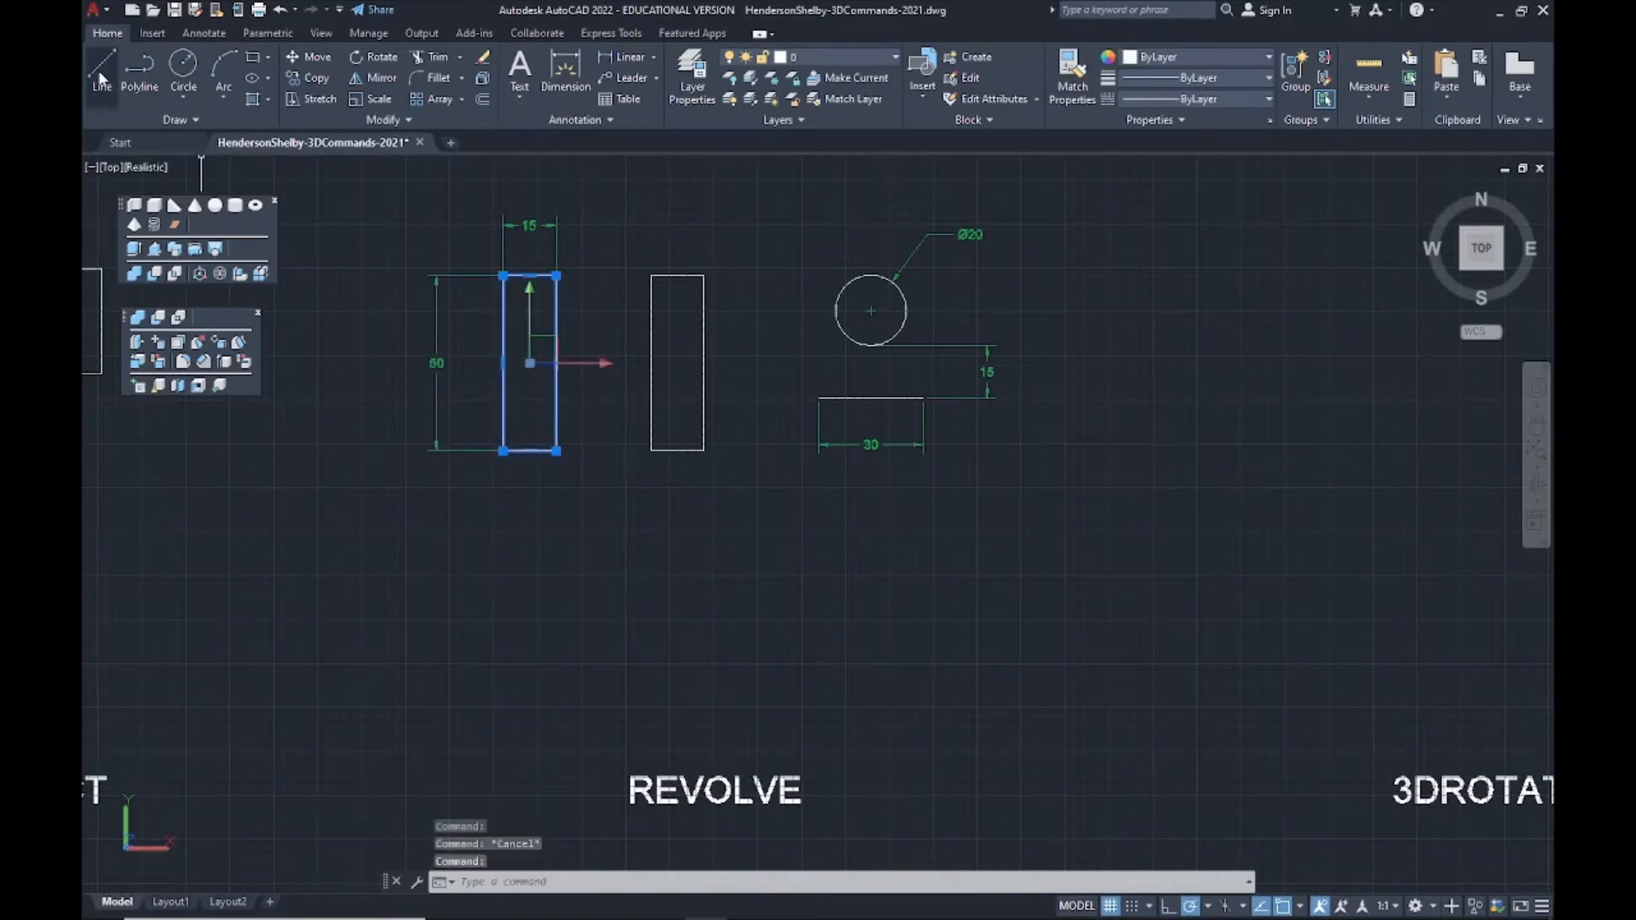
pyautogui.press('Escape')
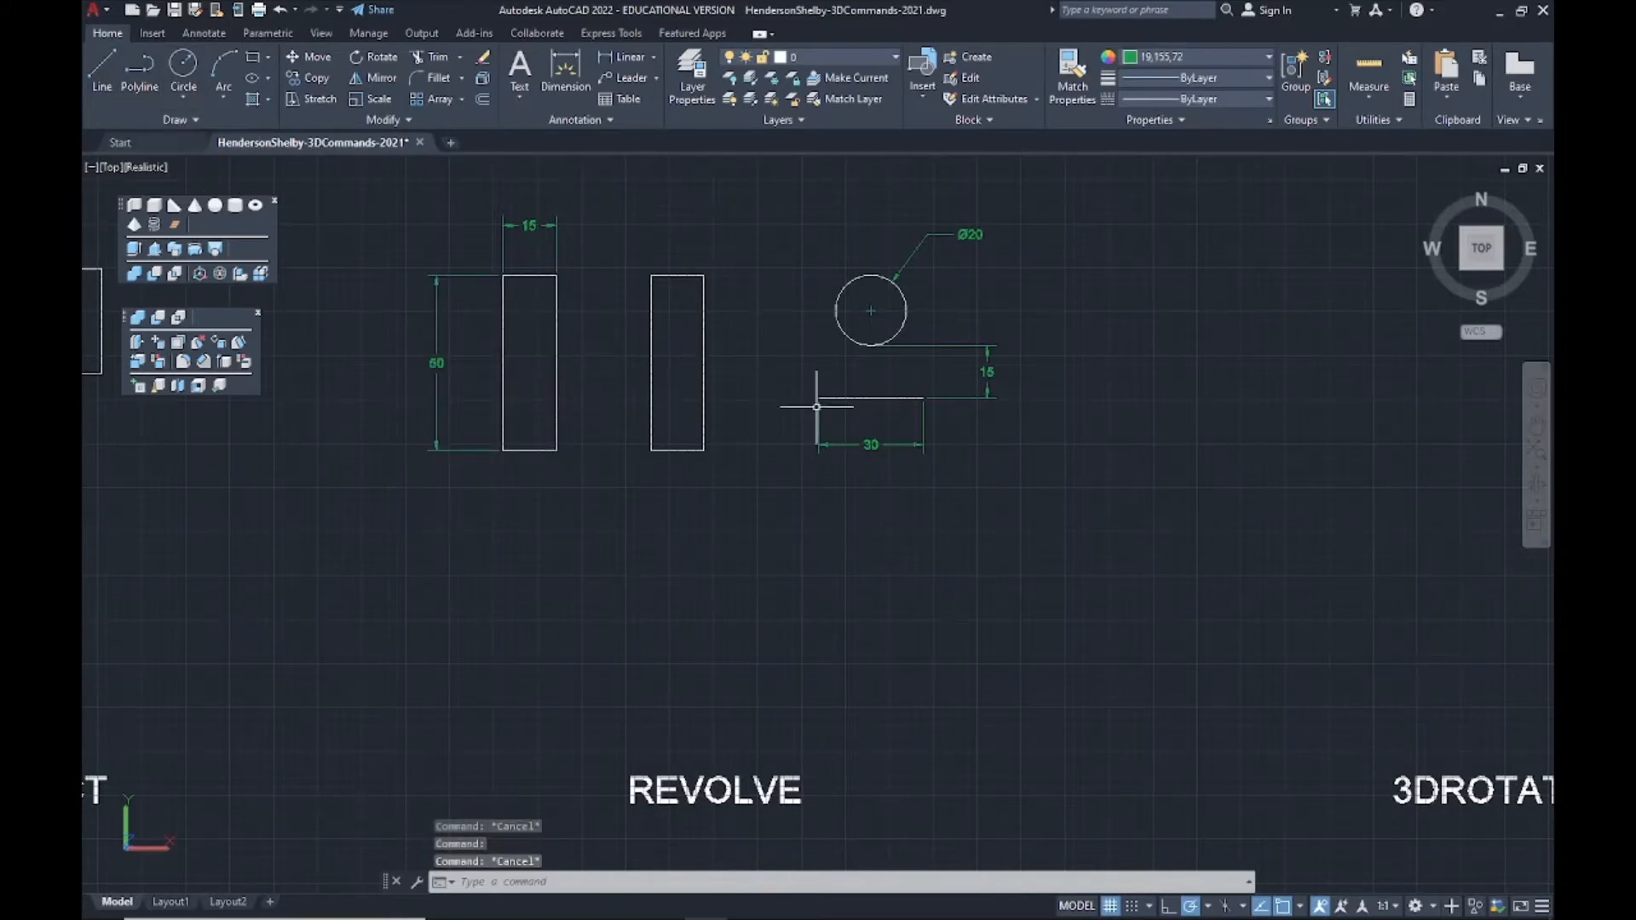
# Delete the width and height dimensions of the first rectangle in the REVOLVE group.
pyautogui.moveTo(816, 412); pyautogui.dragTo(820, 419, button='middle')
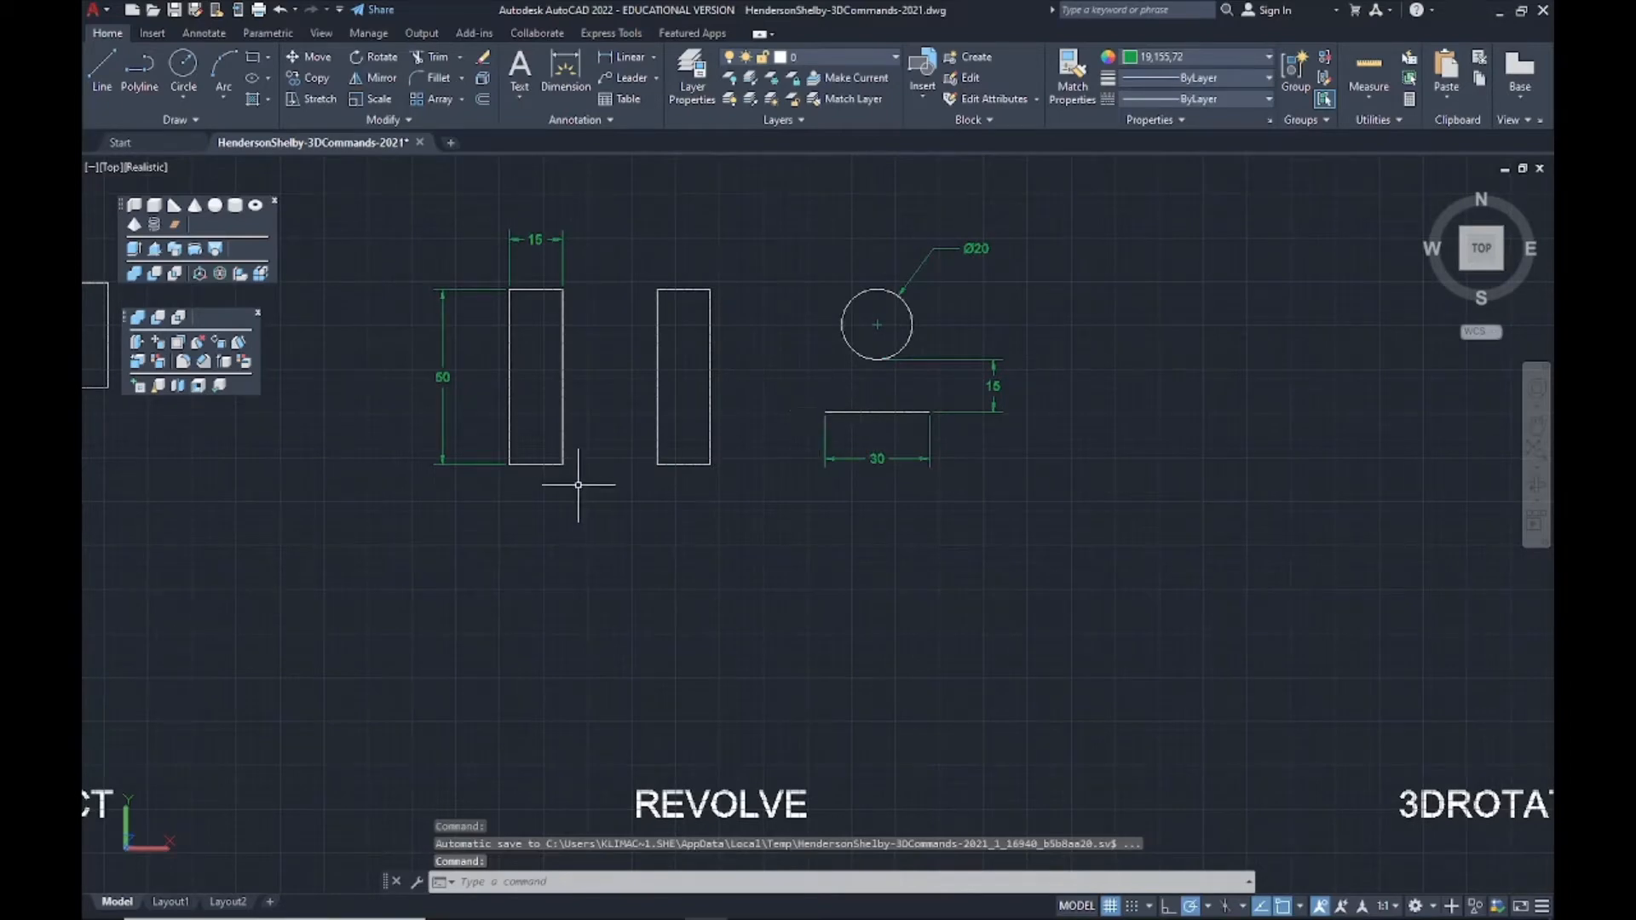
pyautogui.click(528, 266)
pyautogui.click(470, 222)
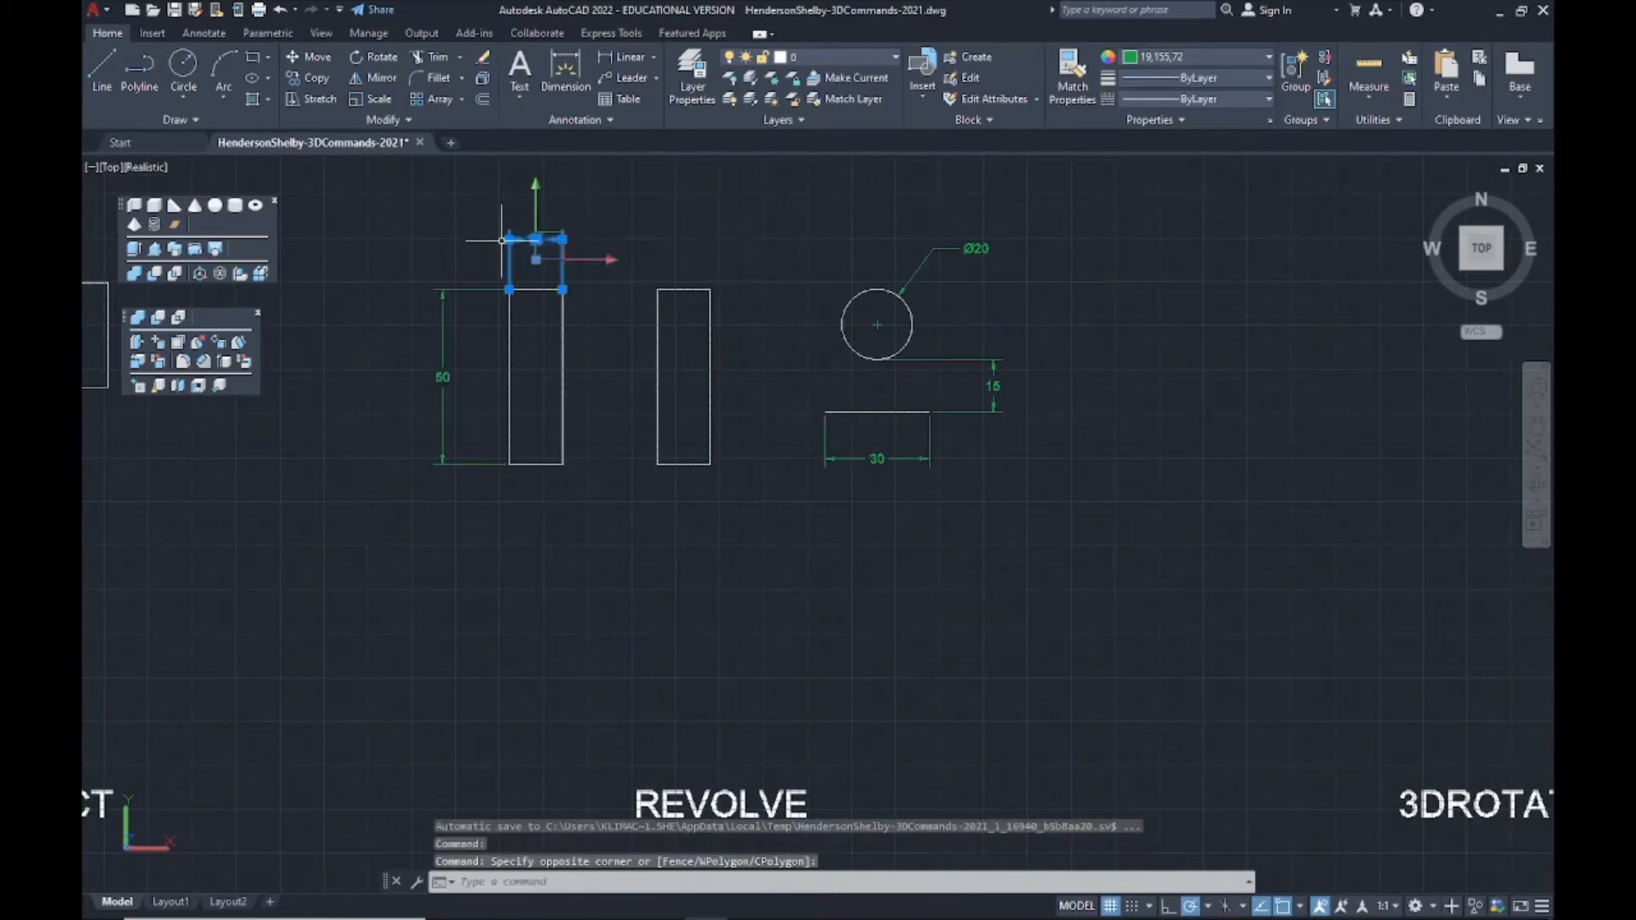
pyautogui.press('Delete')
pyautogui.click(492, 342)
pyautogui.click(460, 276)
pyautogui.press('Delete')
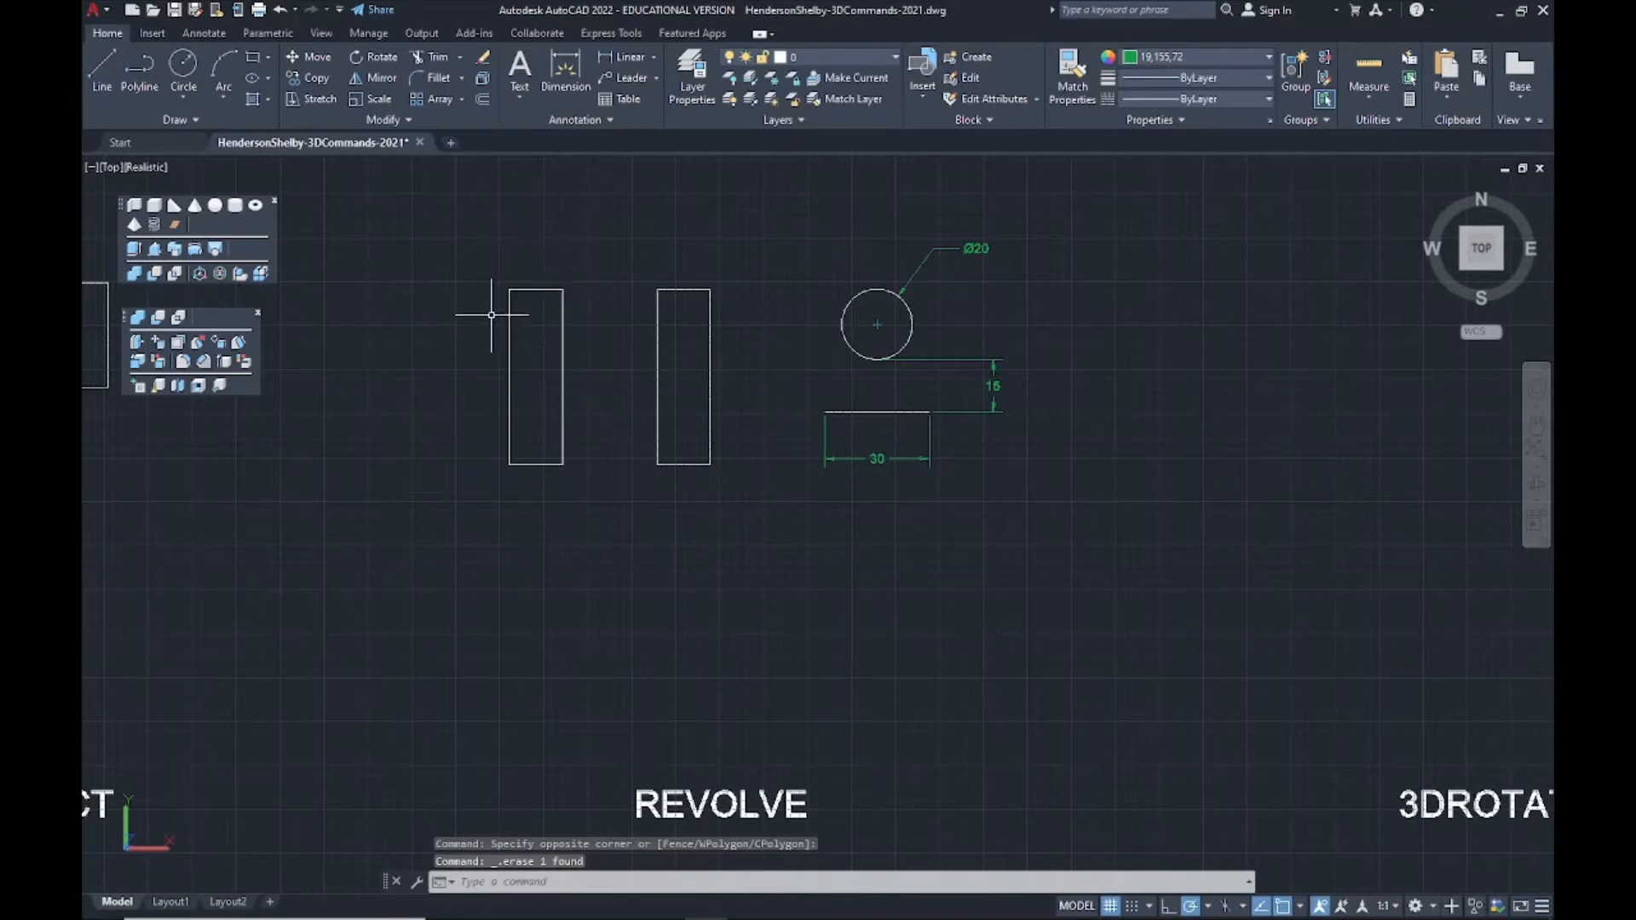
# Revolve the first rectangle 360° into a solid disc, using its short lower edge as the axis.
pyautogui.click(195, 252)
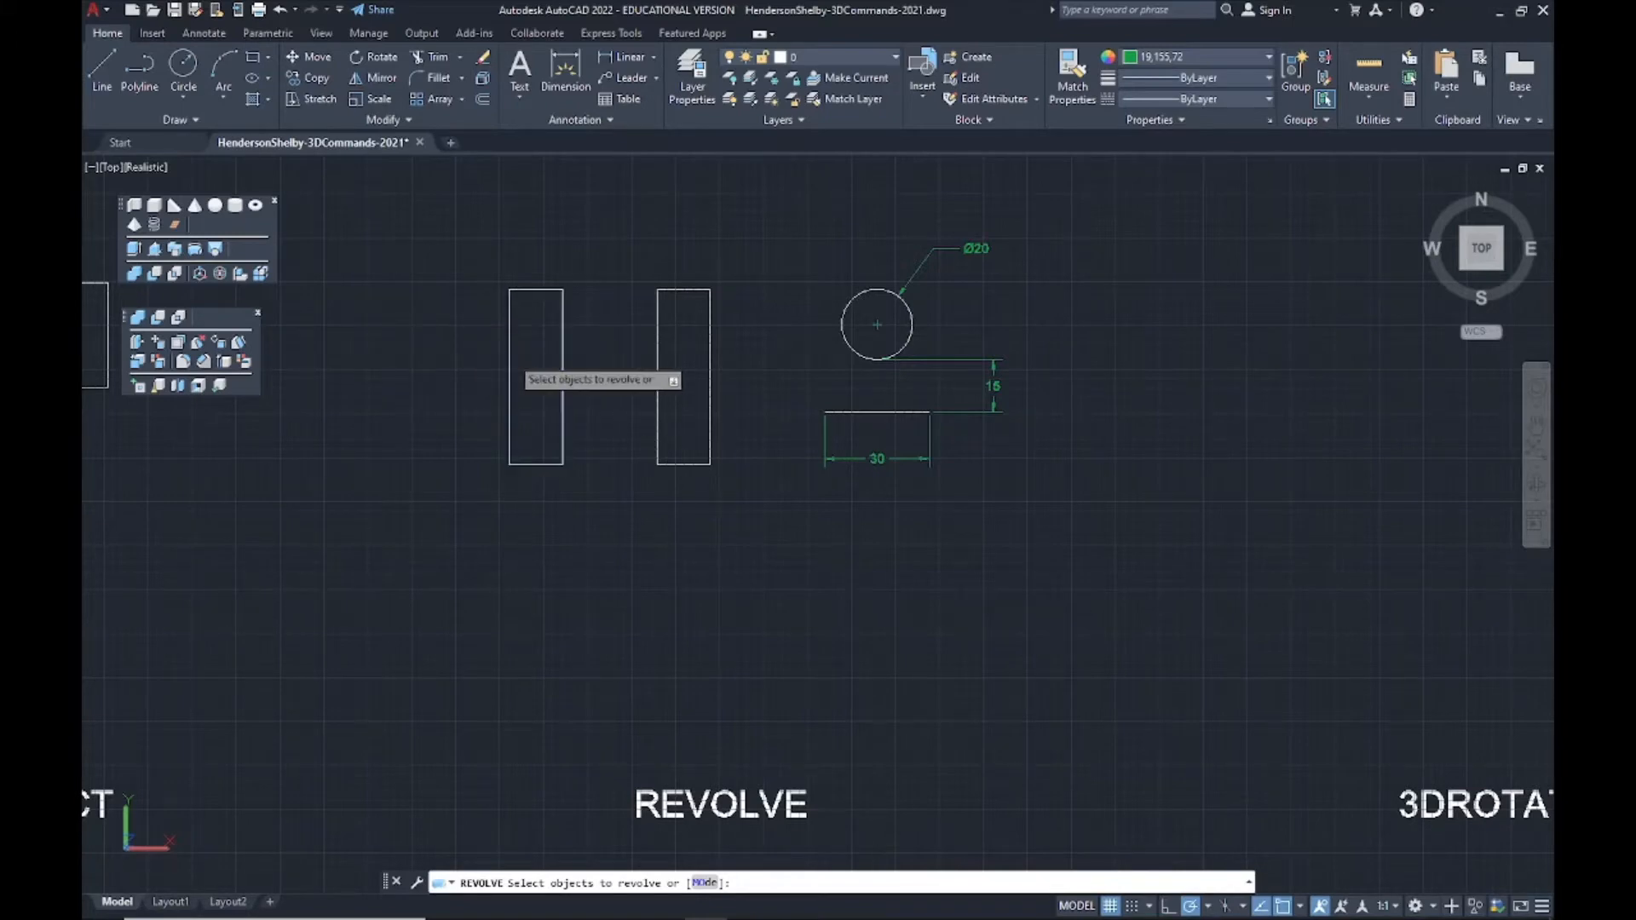
pyautogui.click(509, 355)
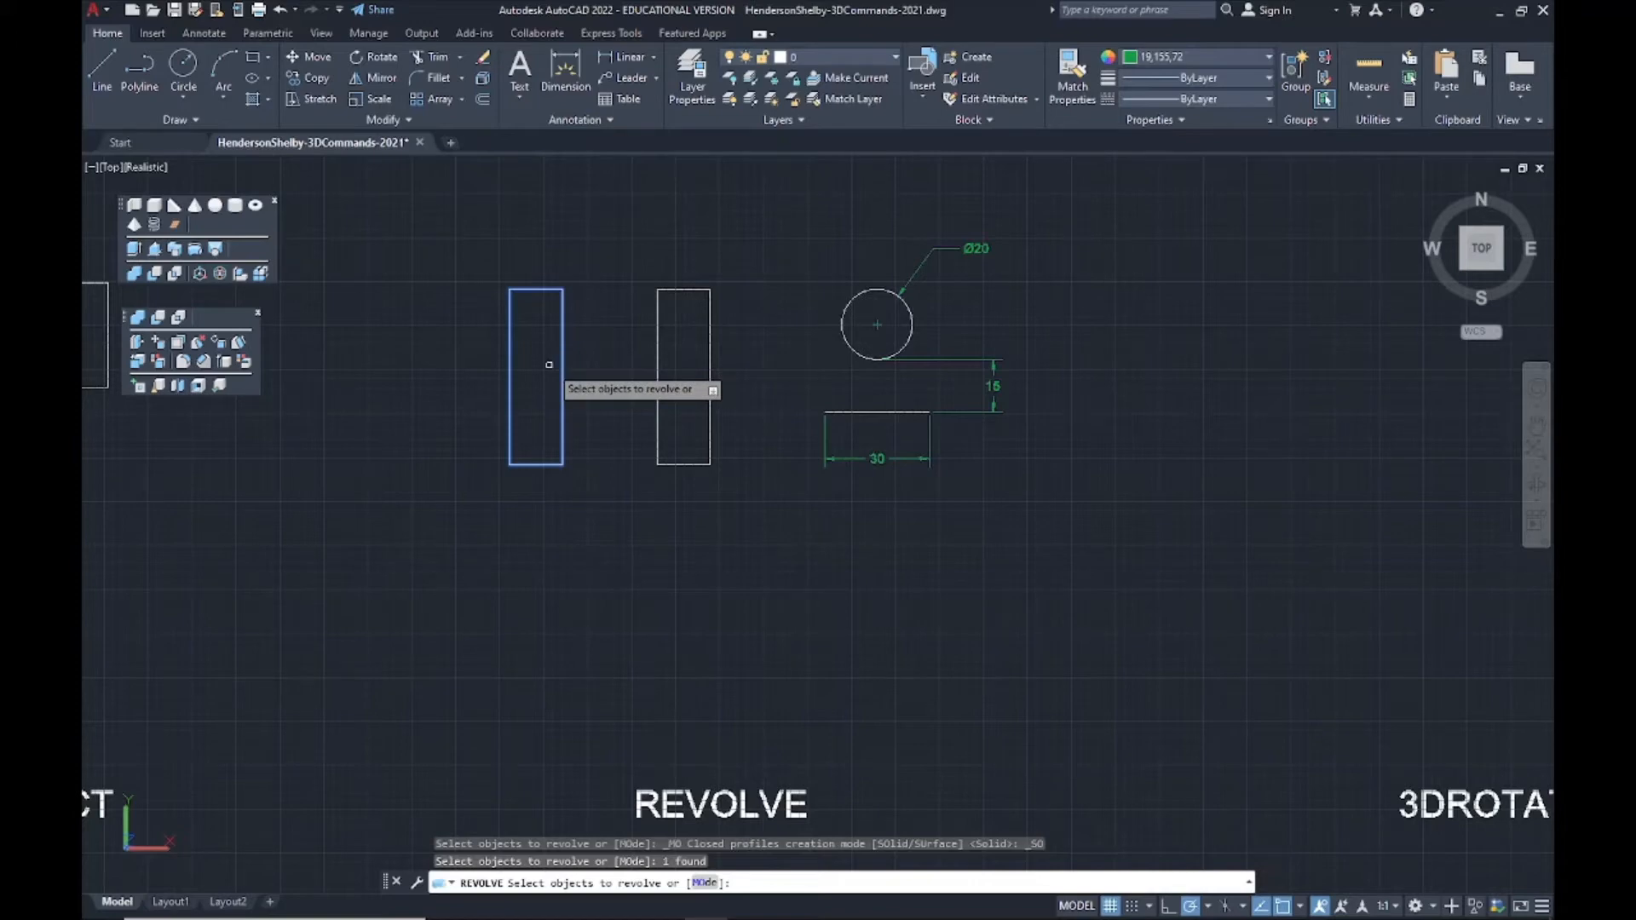
pyautogui.press('Return')
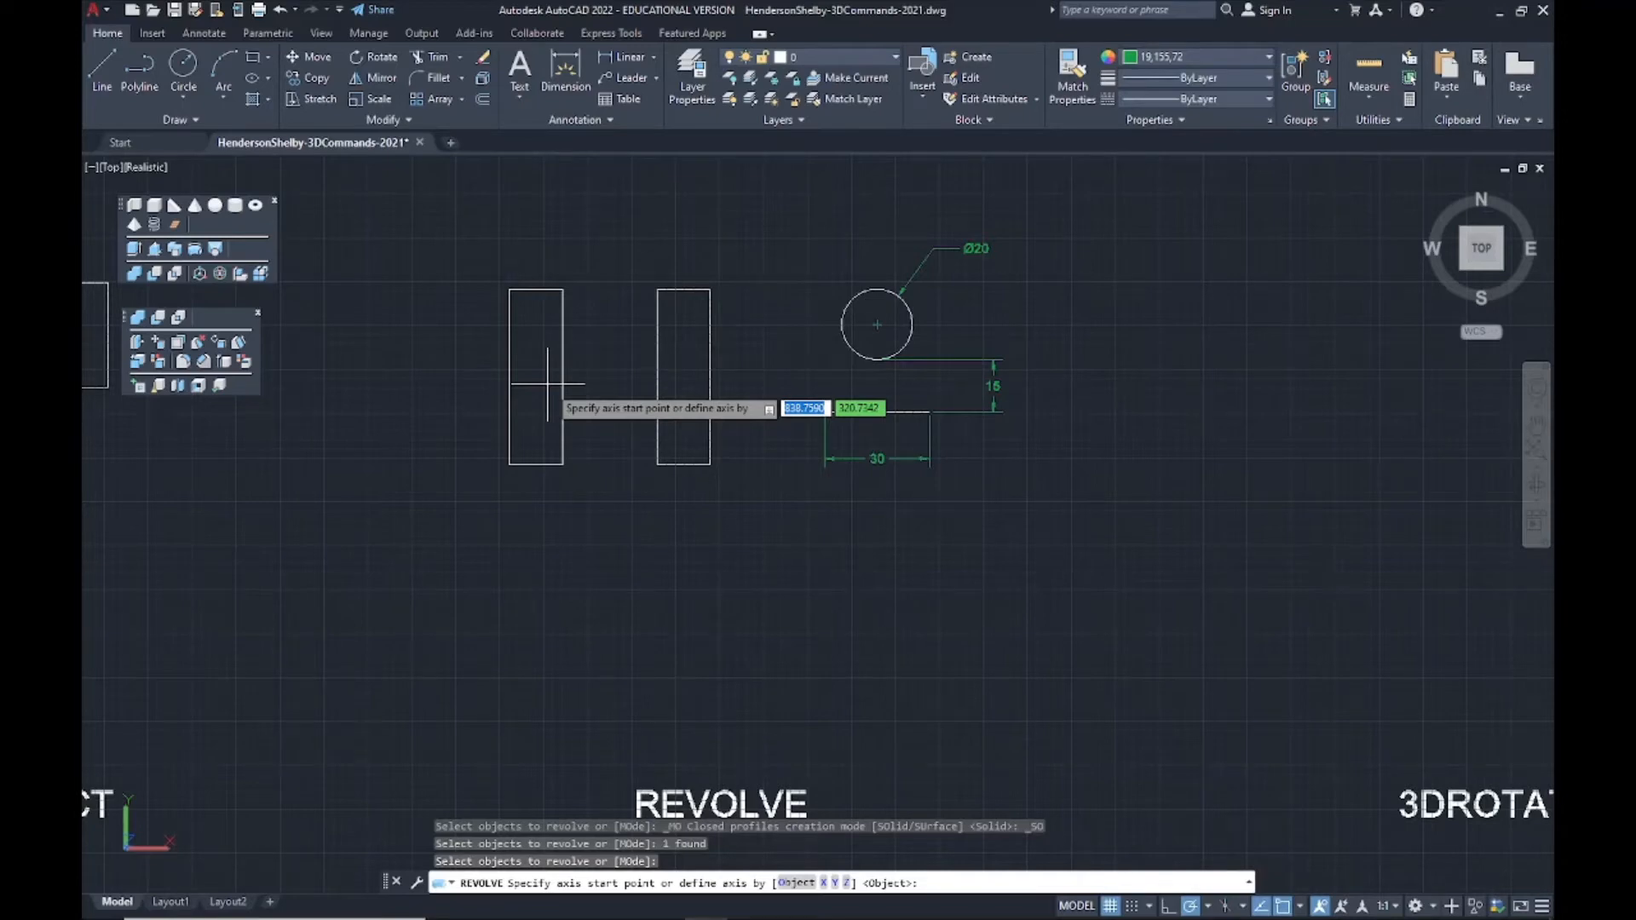
pyautogui.click(509, 464)
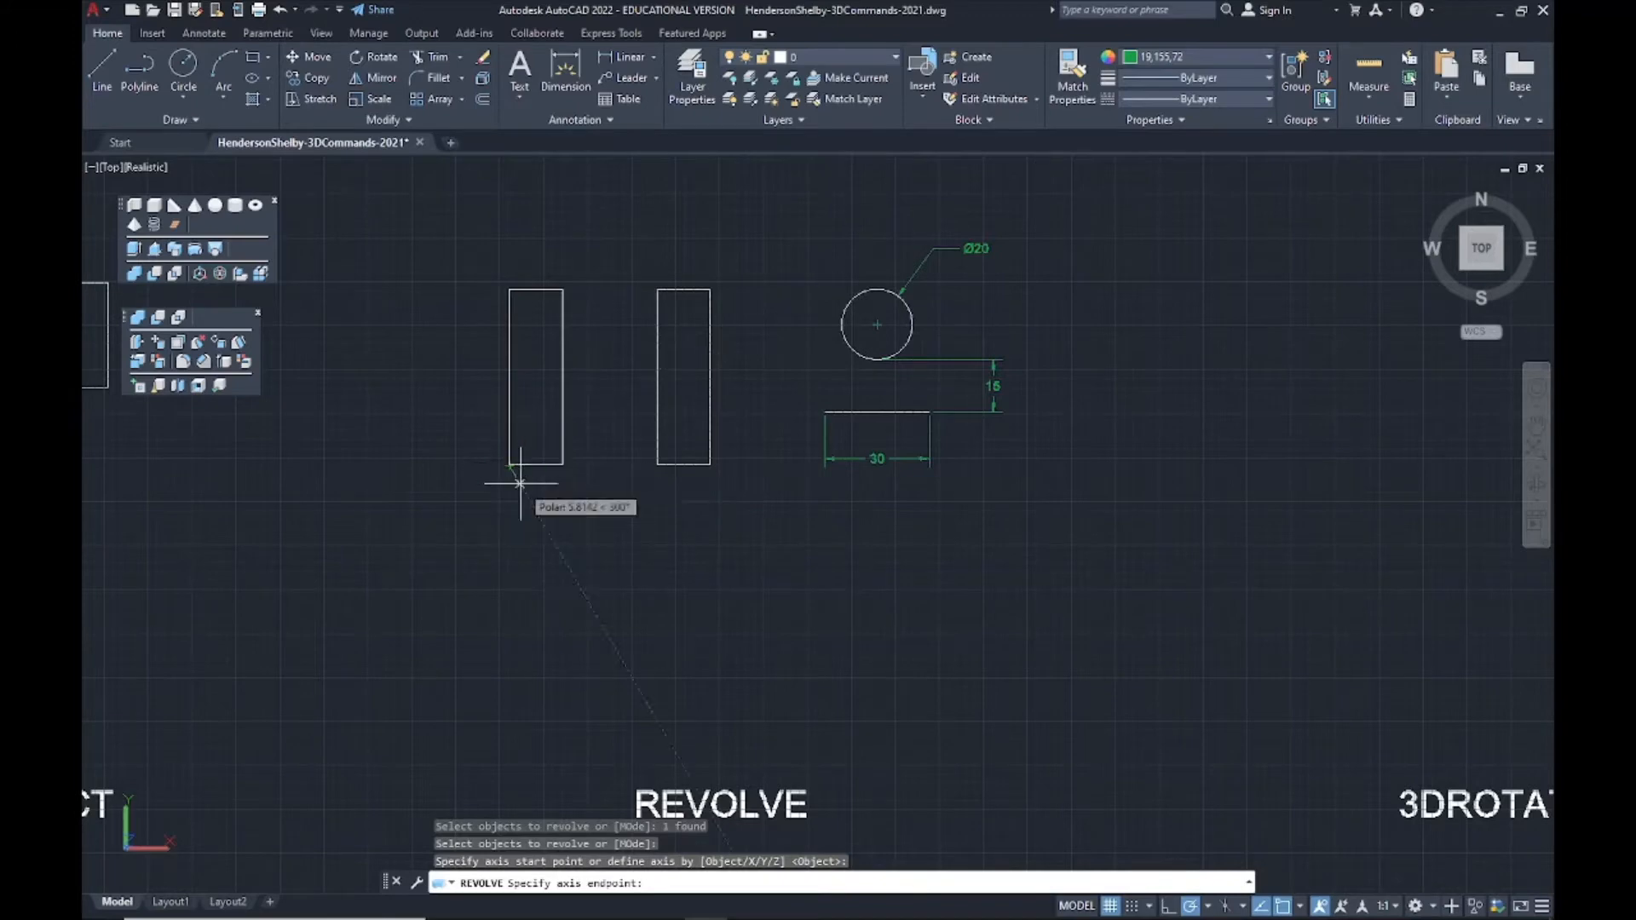
pyautogui.click(562, 464)
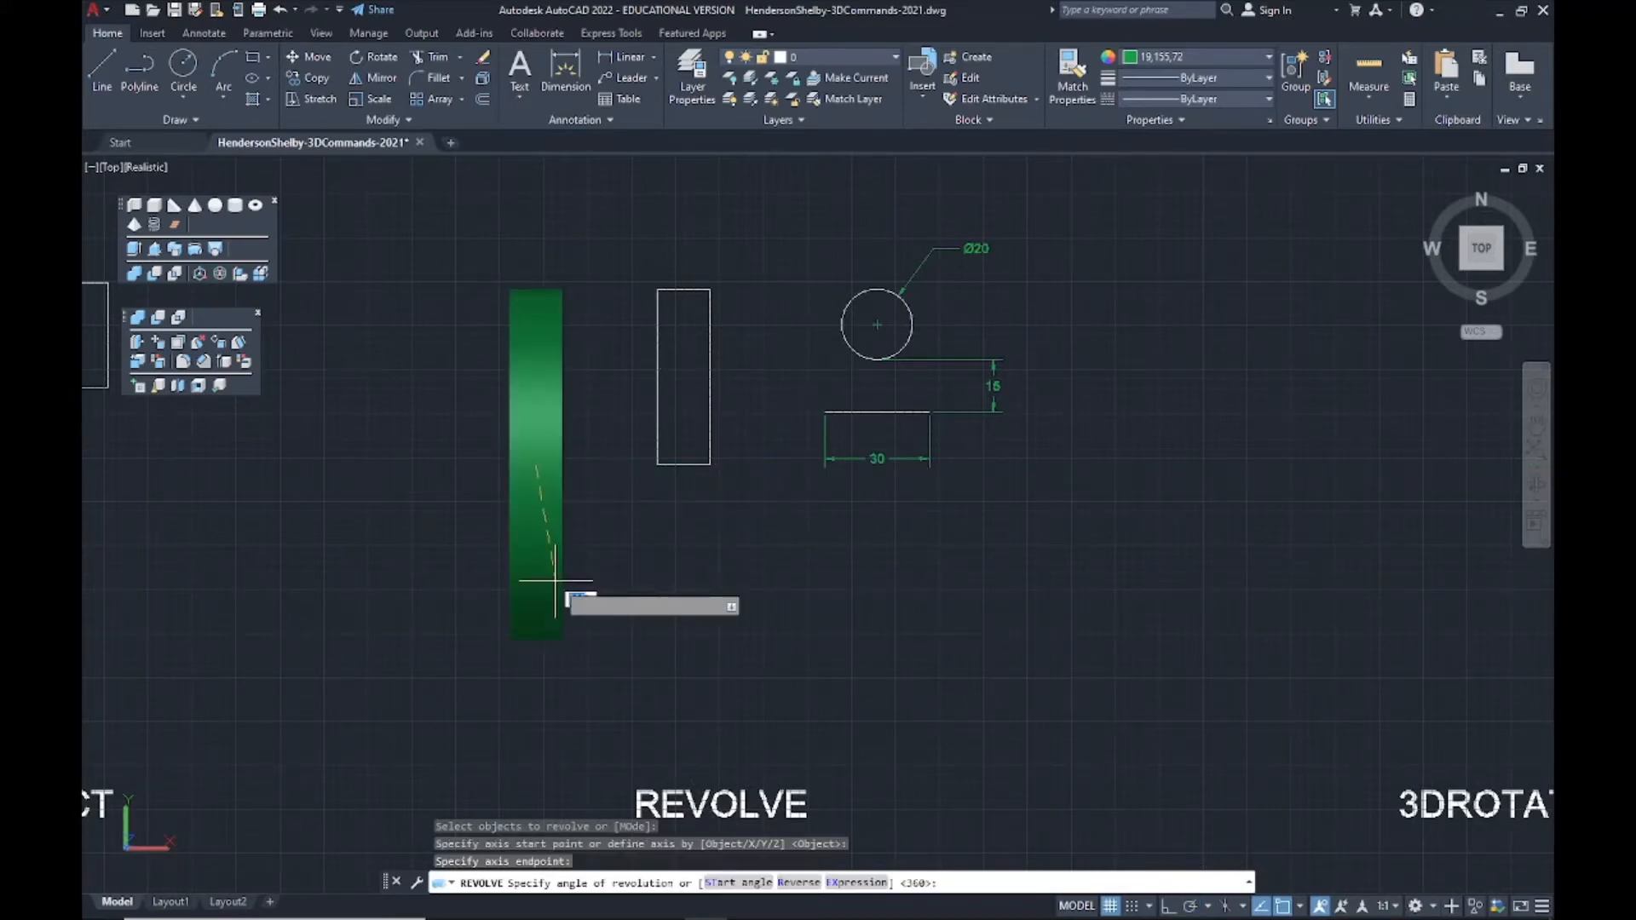
pyautogui.keyDown('shift'); pyautogui.moveTo(548, 602); pyautogui.dragTo(464, 545, button='middle'); pyautogui.keyUp('shift')
pyautogui.moveTo(630, 449); pyautogui.dragTo(578, 622, button='middle')
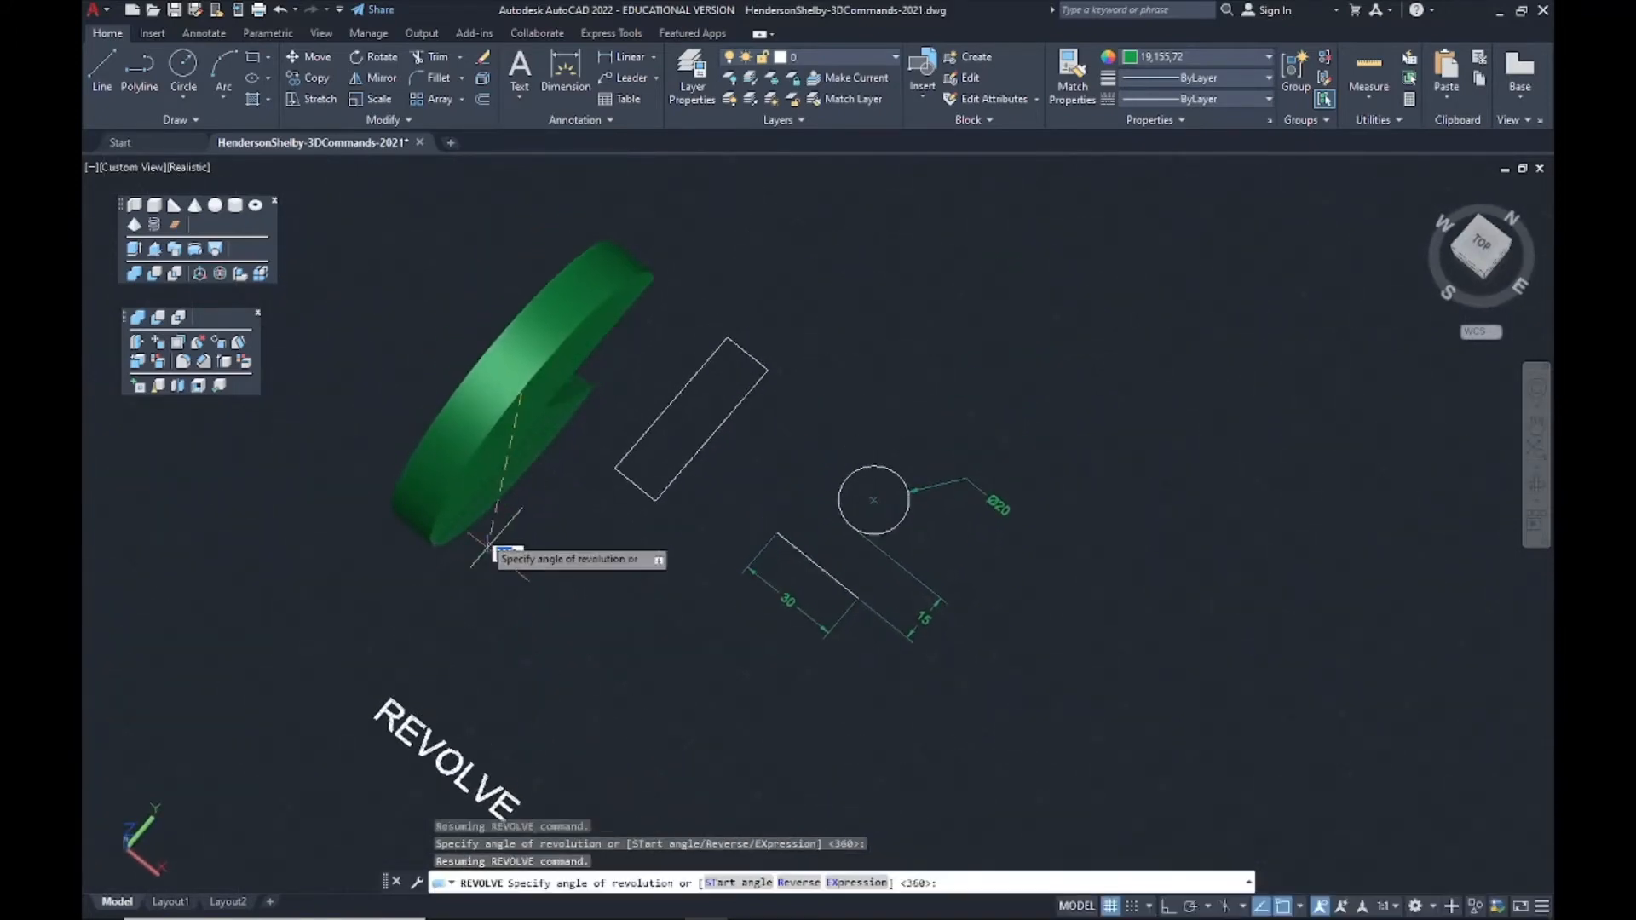
pyautogui.keyDown('shift'); pyautogui.moveTo(478, 545); pyautogui.dragTo(411, 410, button='middle'); pyautogui.keyUp('shift')
pyautogui.moveTo(559, 400); pyautogui.dragTo(518, 517, button='middle')
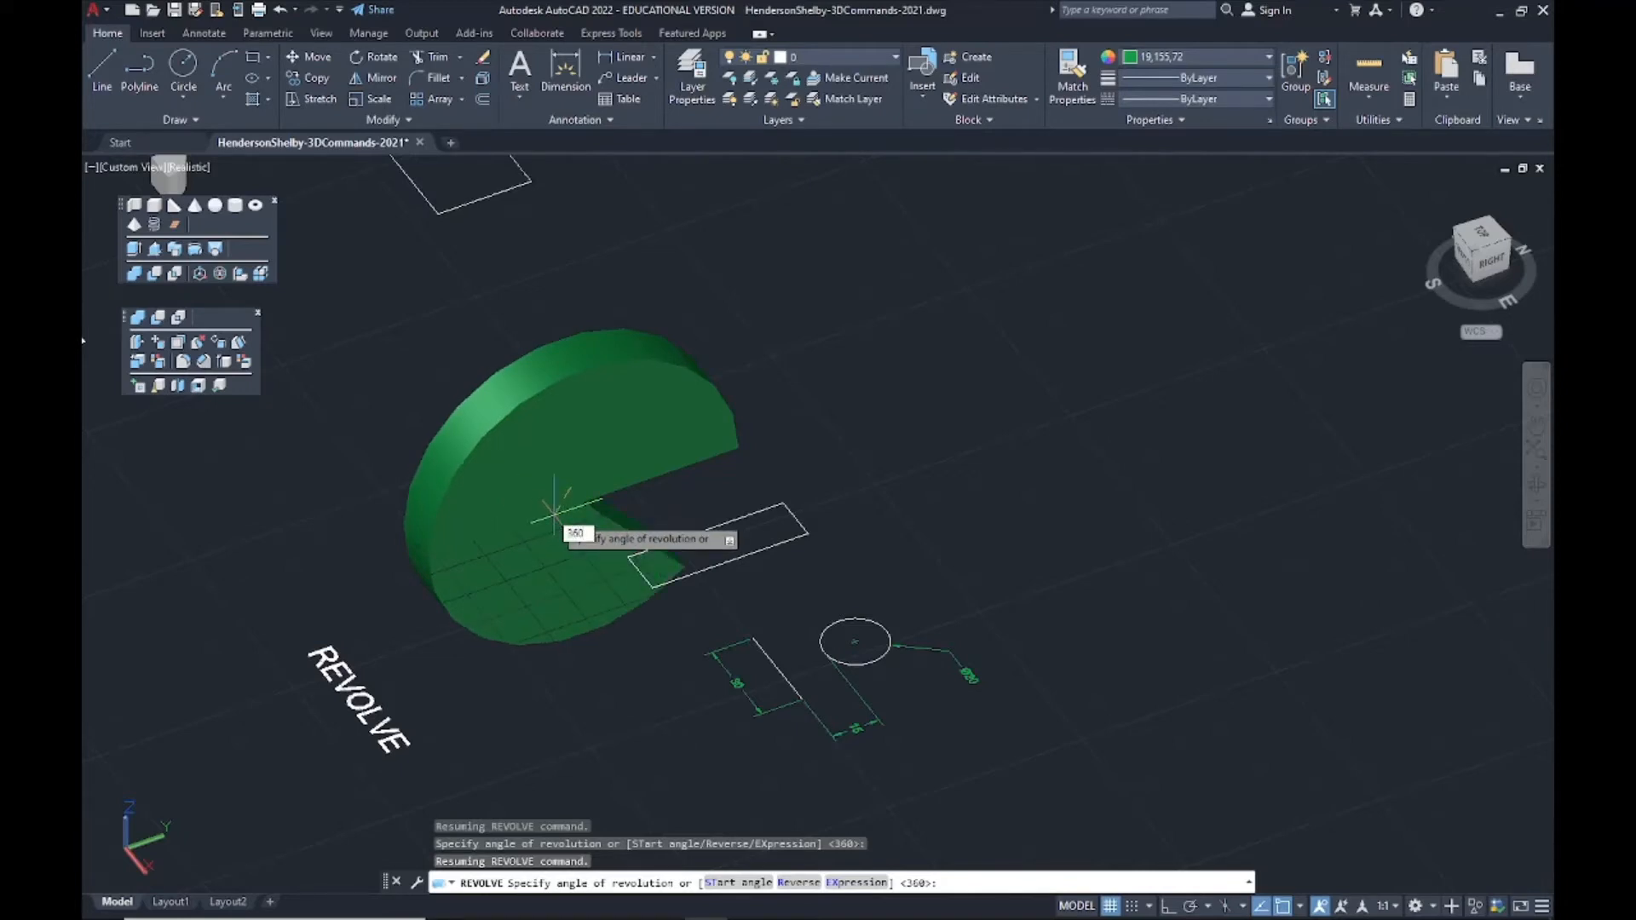
pyautogui.press('Return')
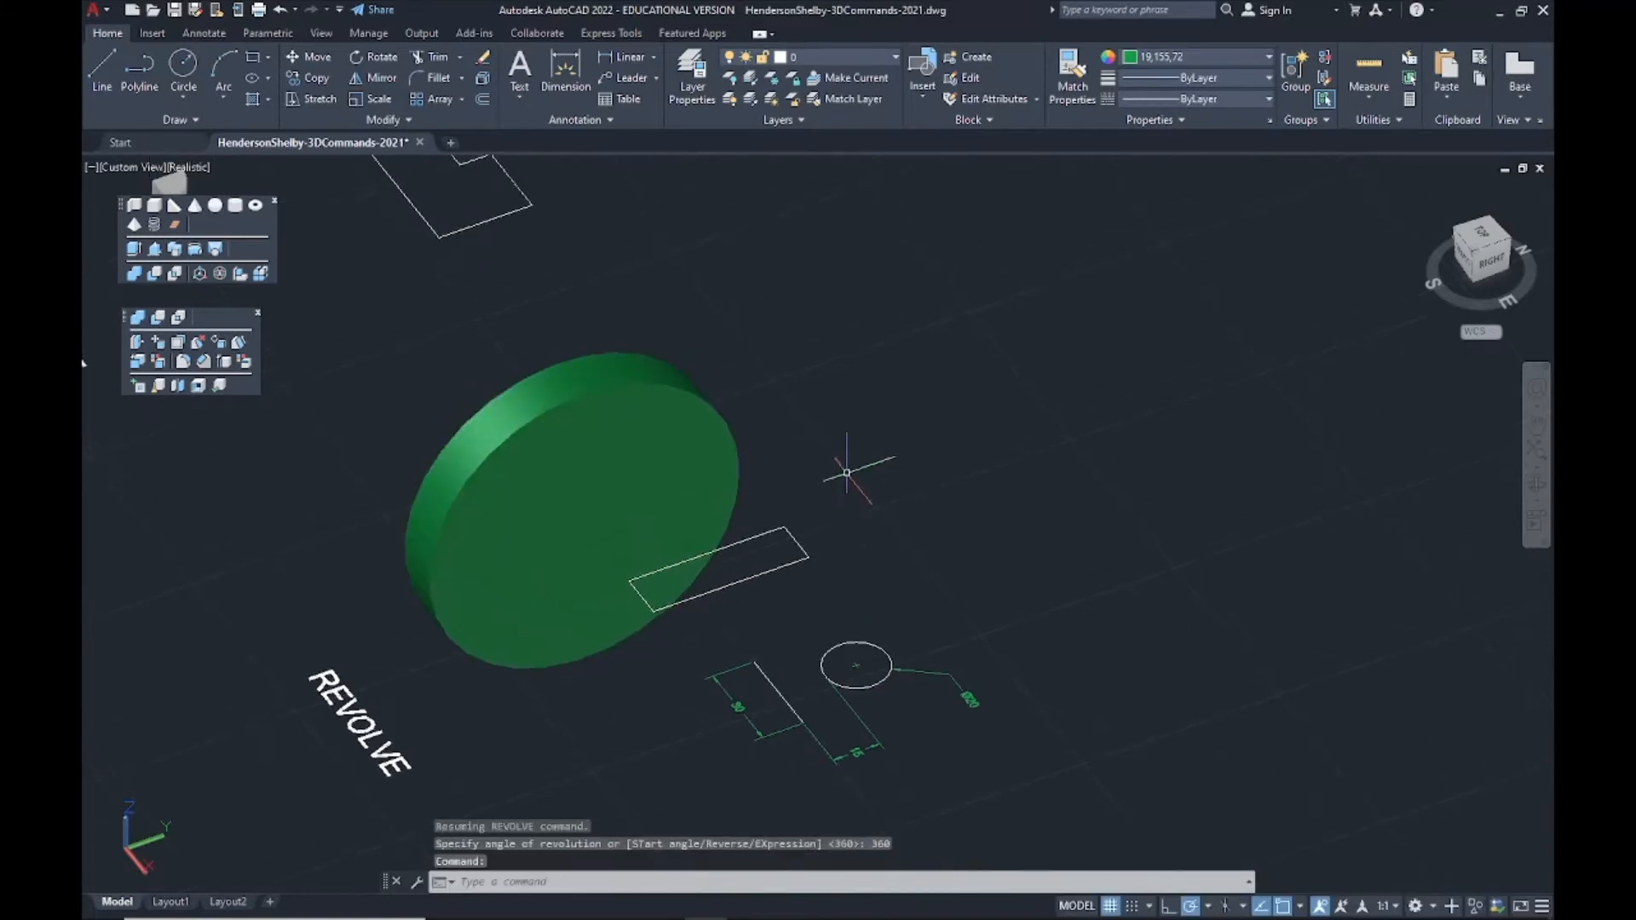
pyautogui.click(786, 572)
pyautogui.click(792, 565)
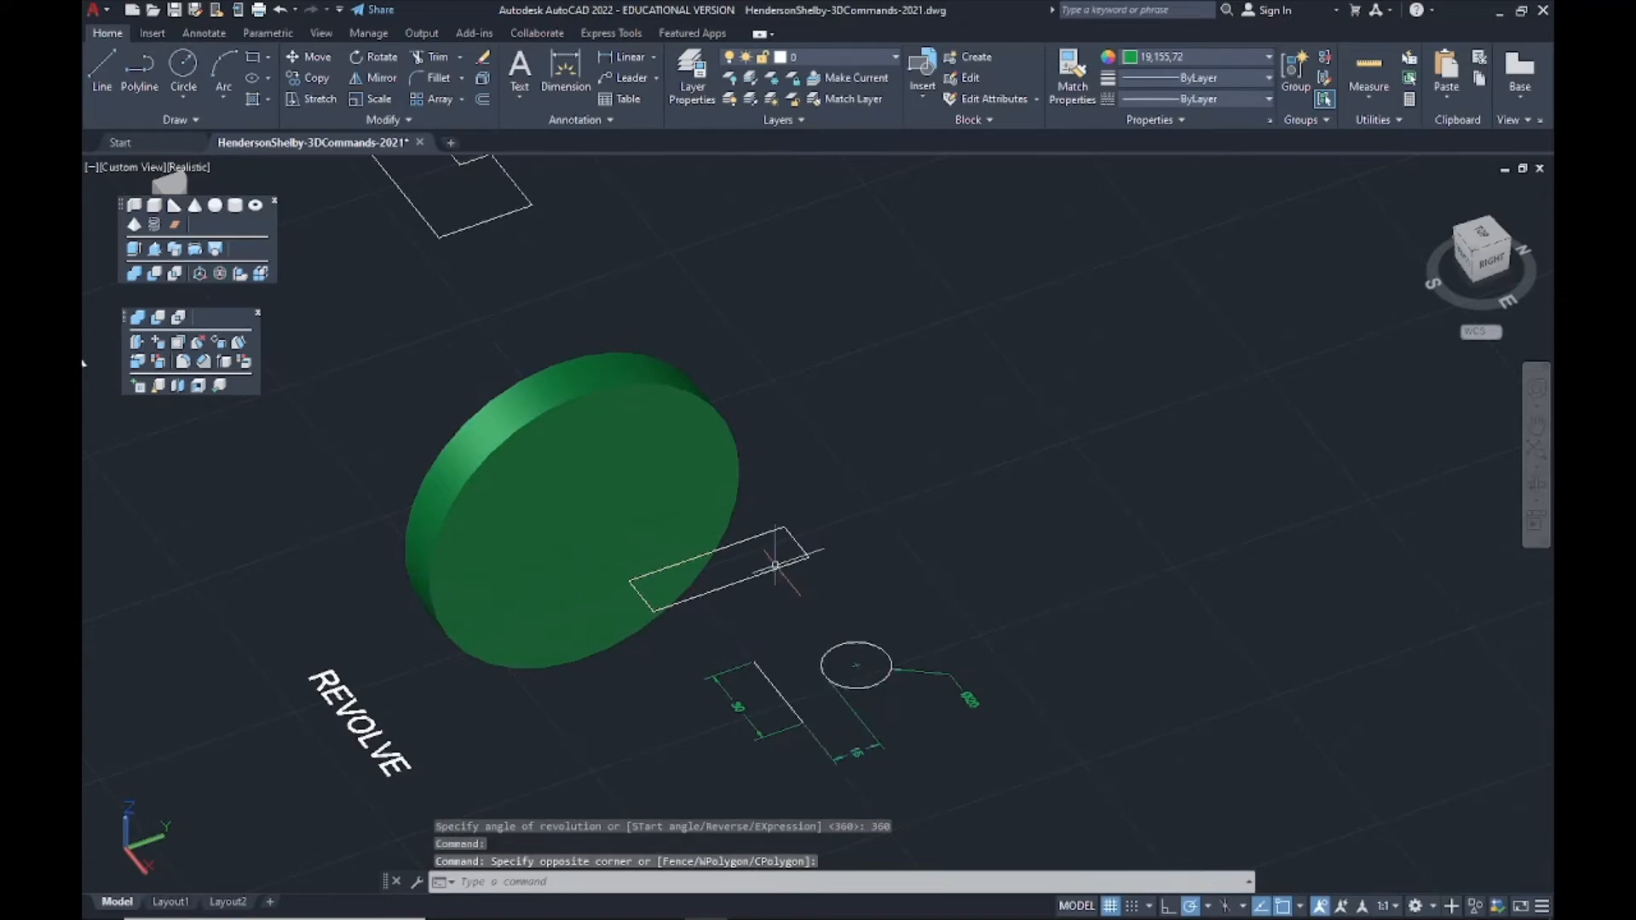
pyautogui.click(691, 449)
pyautogui.press('Escape')
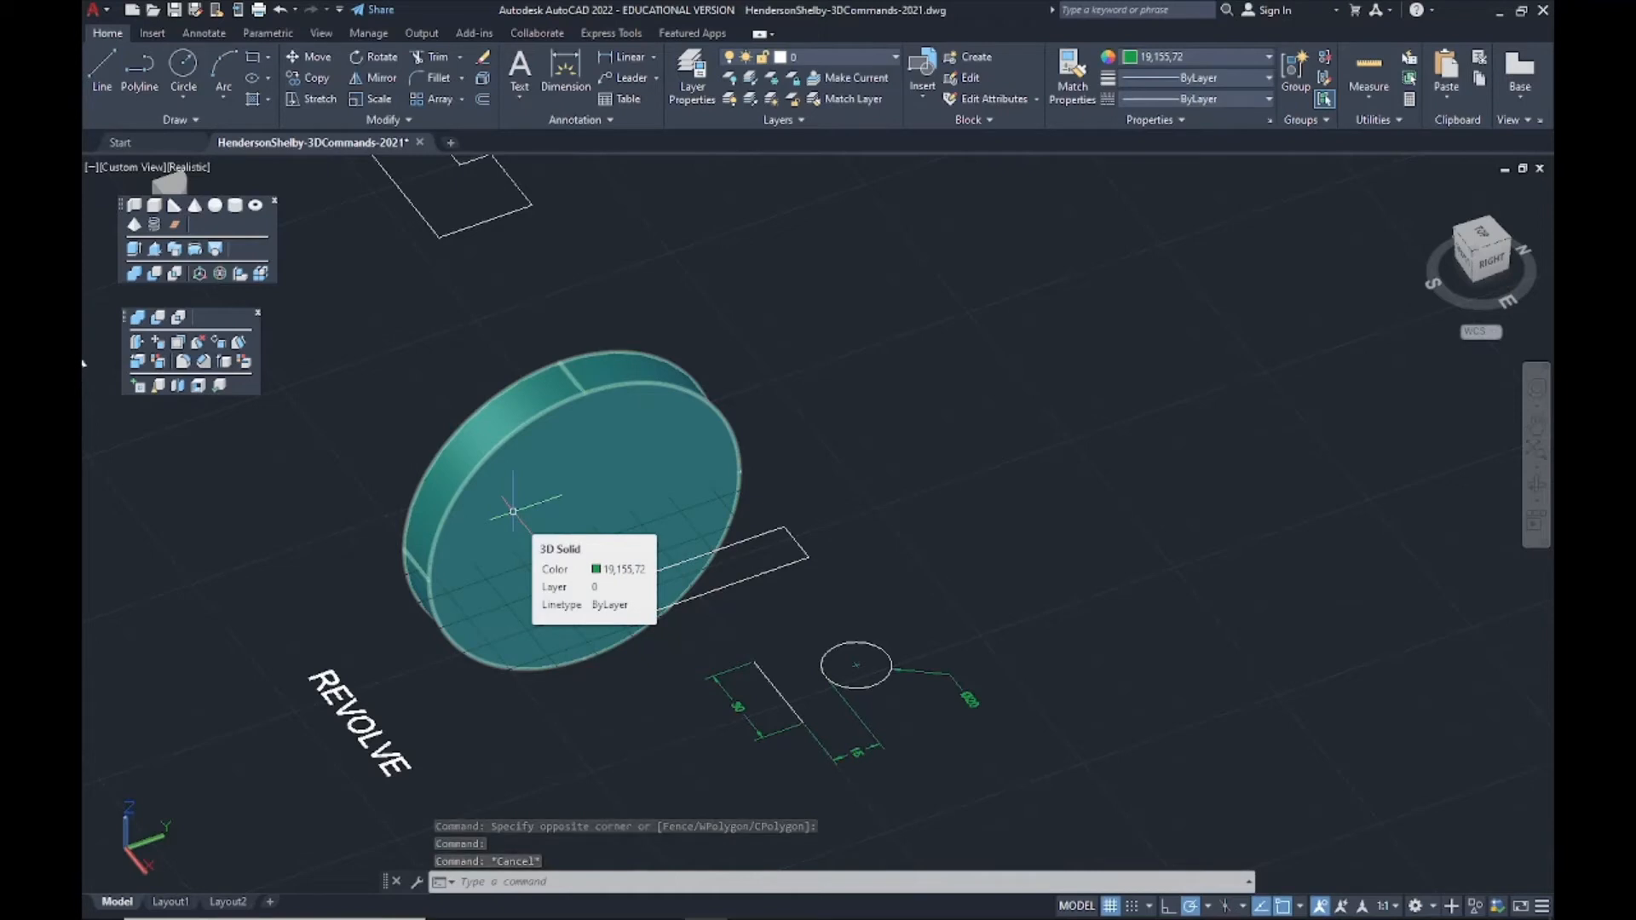
pyautogui.press('Escape')
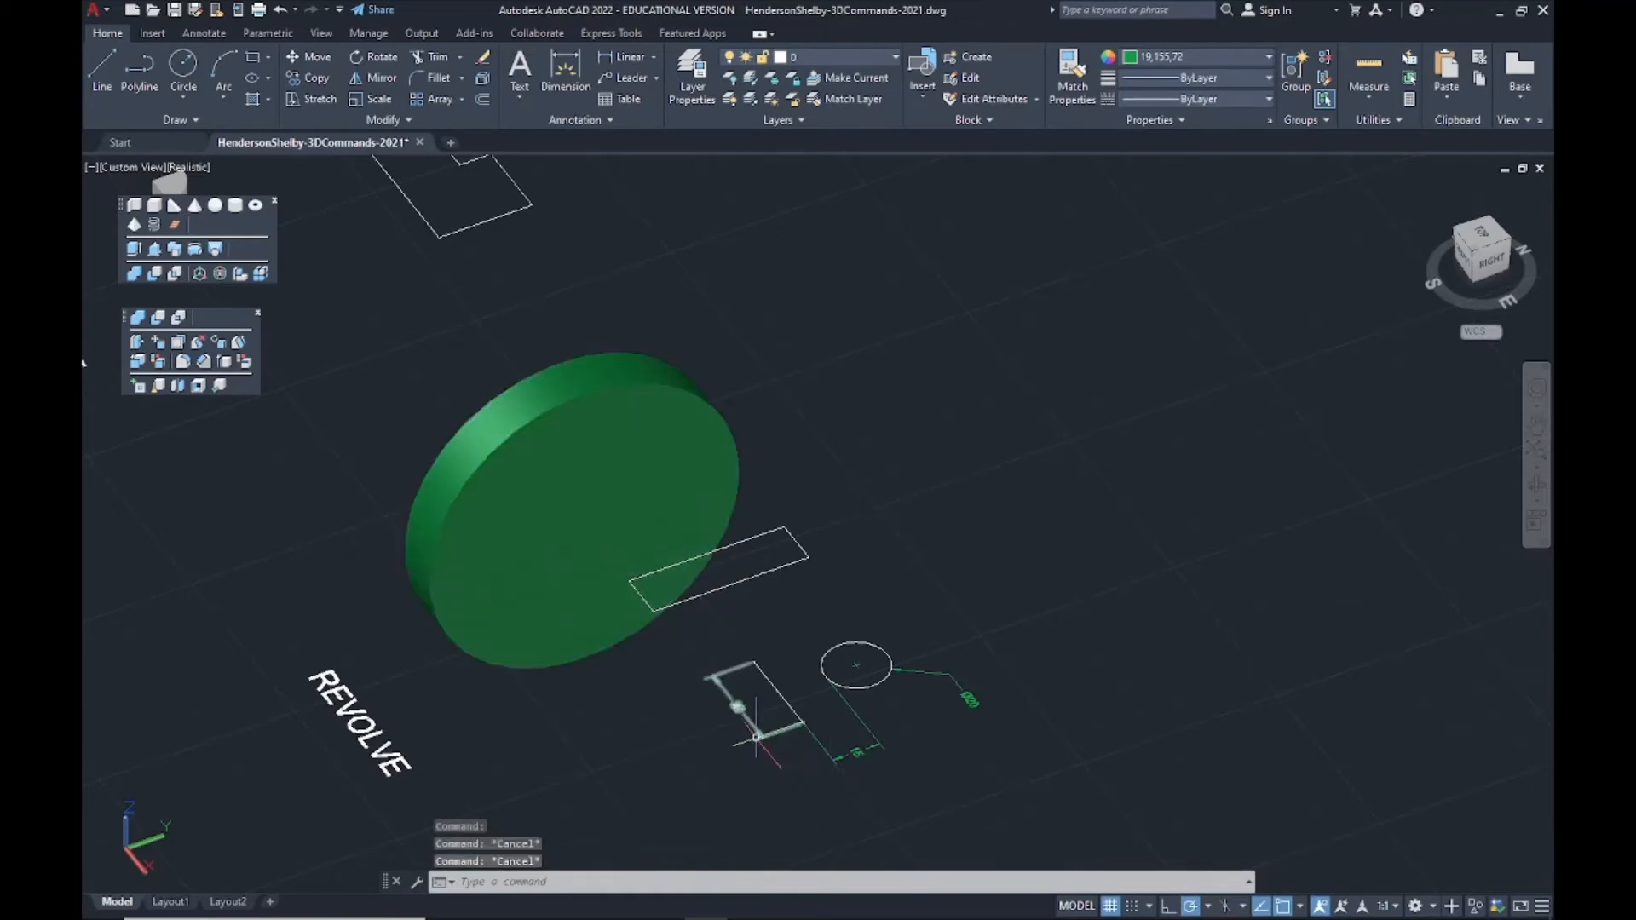
# Revolve the second rectangle by 270° about its short lower edge to form a partial disc.
pyautogui.keyDown('shift'); pyautogui.moveTo(750, 716); pyautogui.dragTo(763, 668, button='middle'); pyautogui.keyUp('shift')
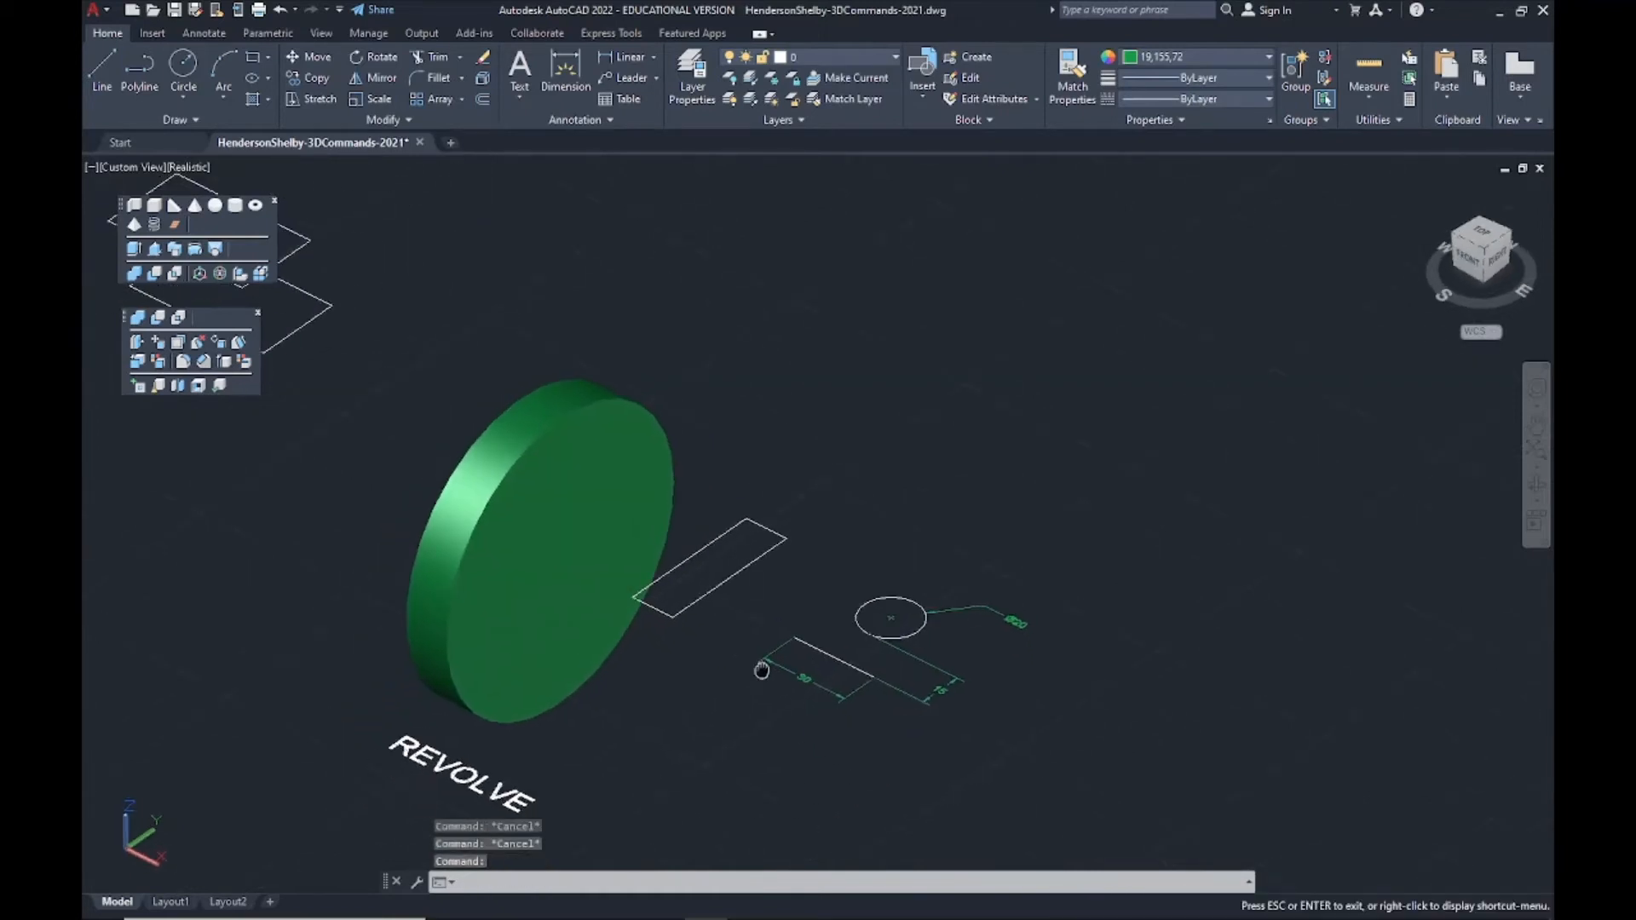
pyautogui.click(196, 249)
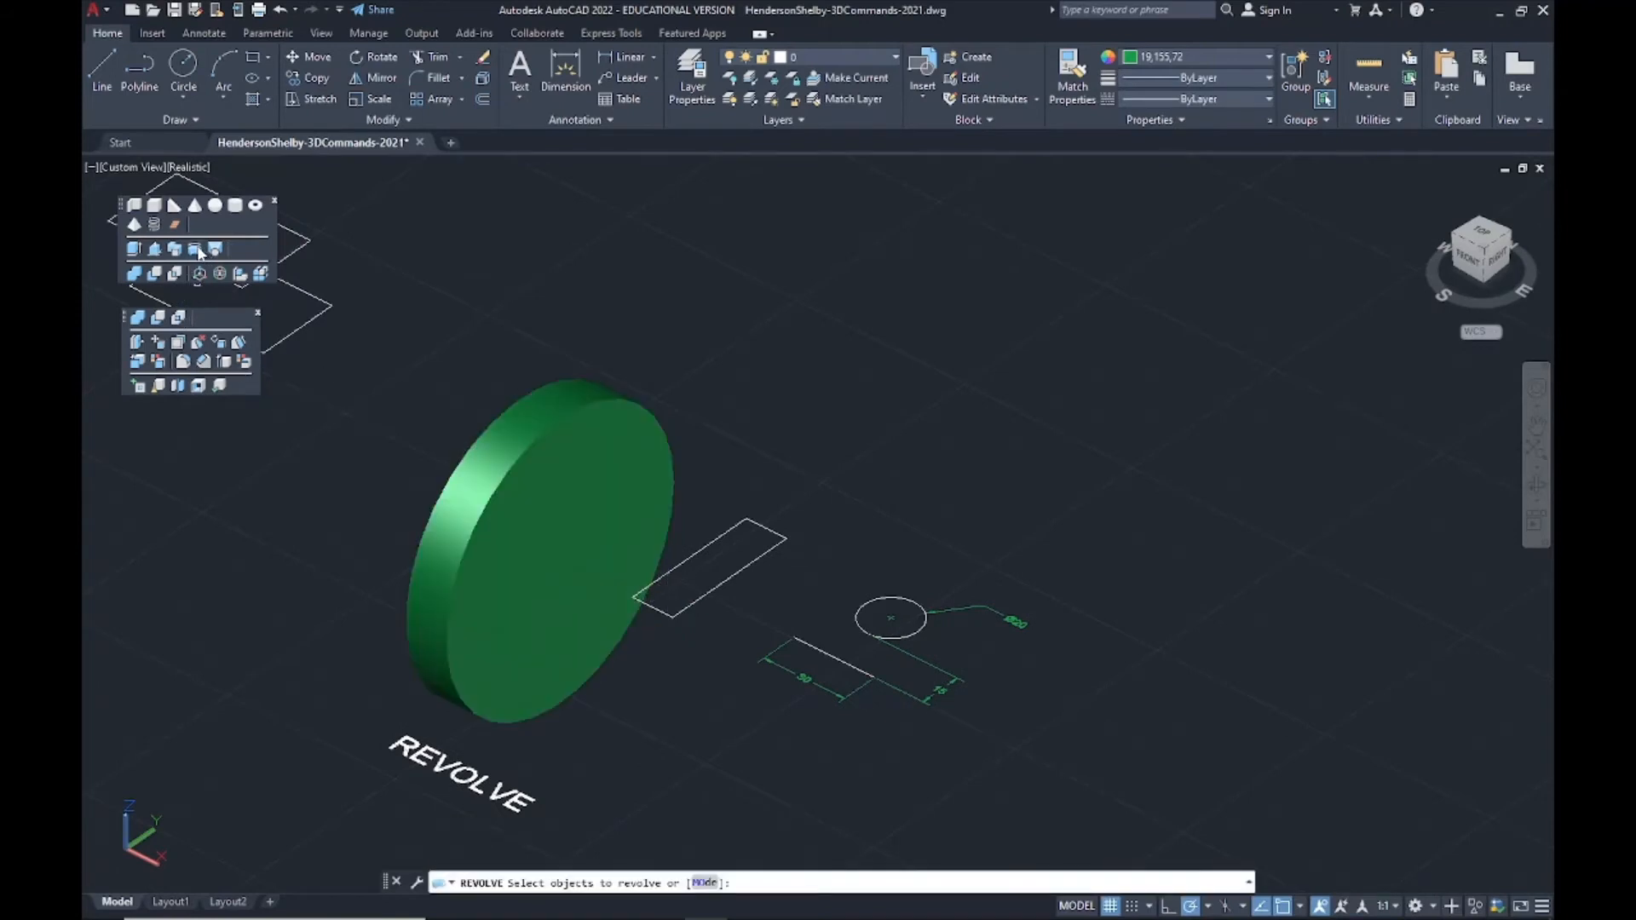
pyautogui.click(766, 552)
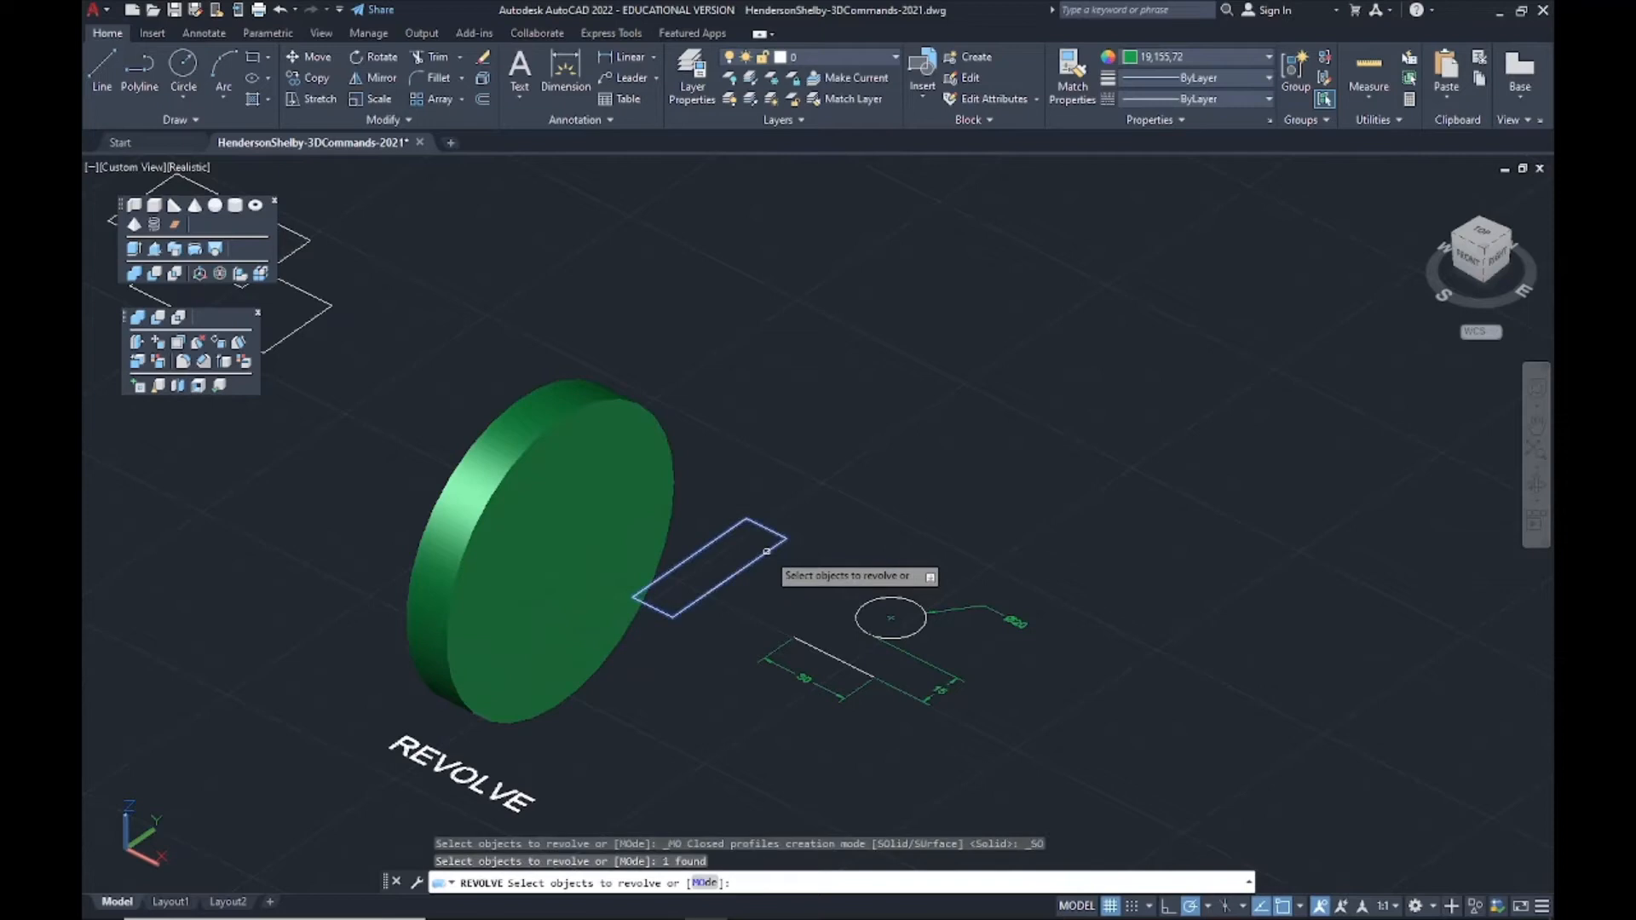
pyautogui.press('Return')
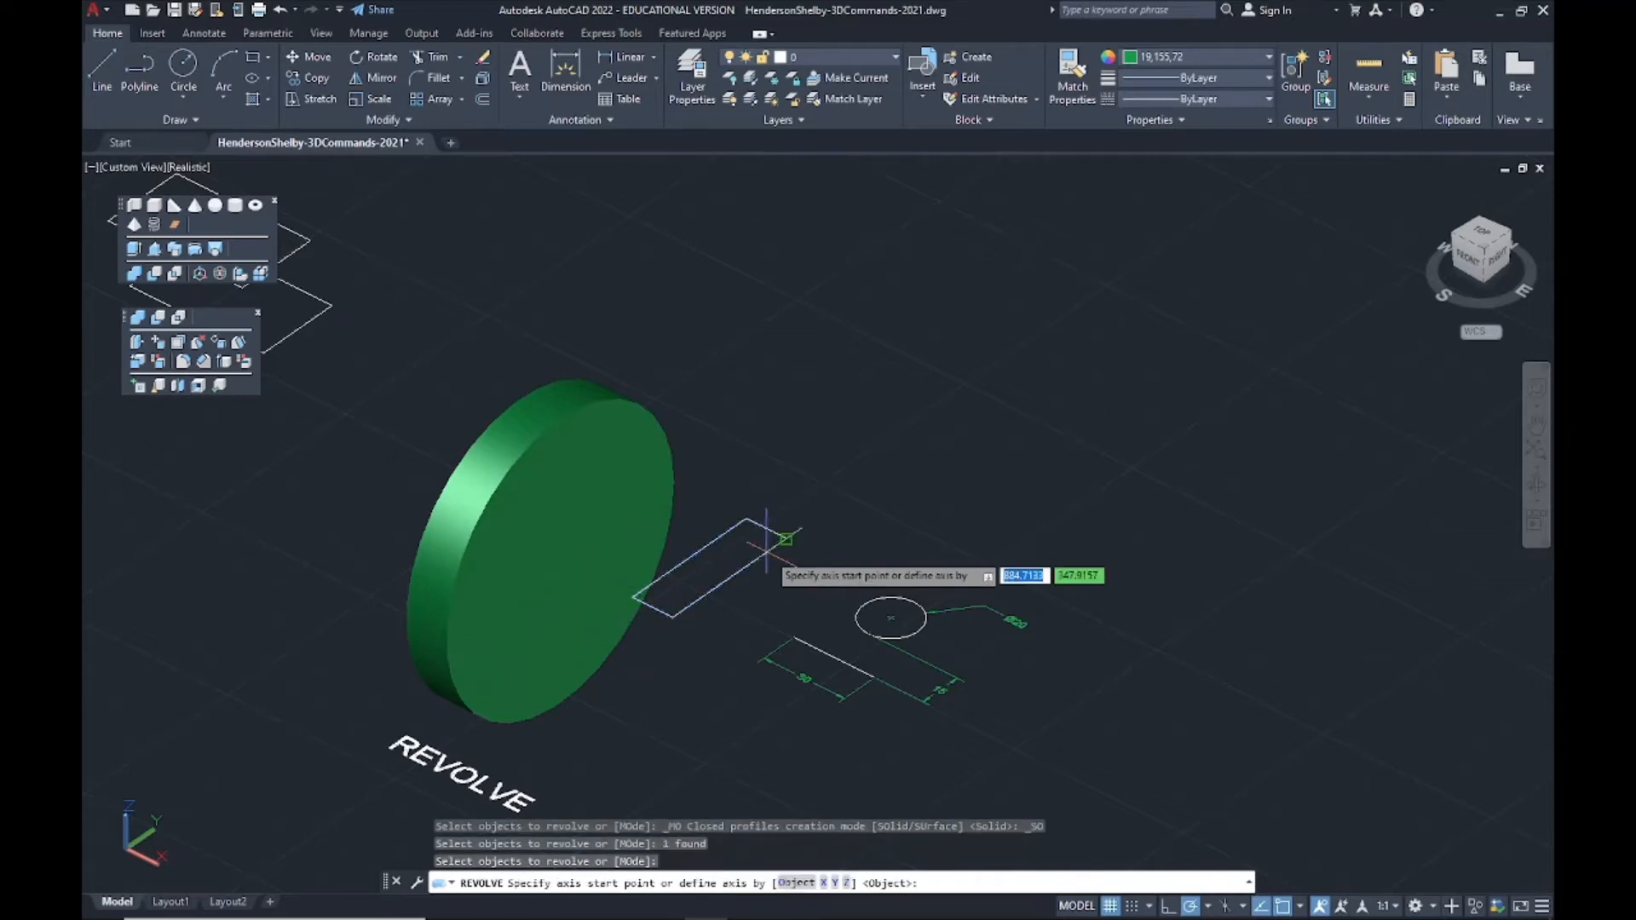
pyautogui.click(631, 596)
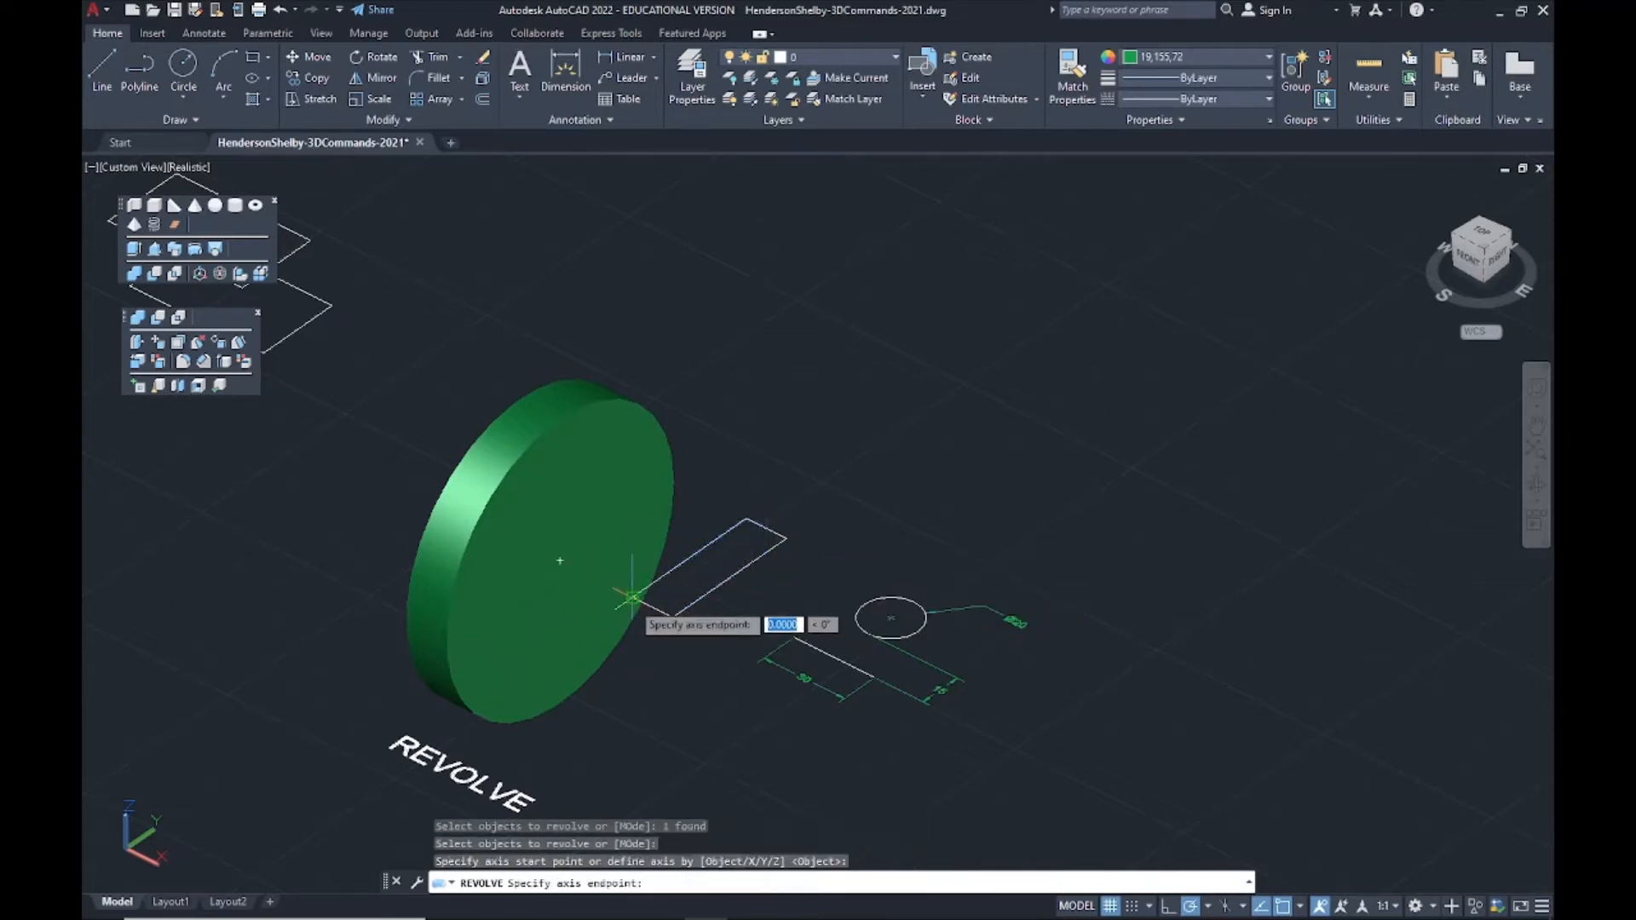
pyautogui.click(673, 613)
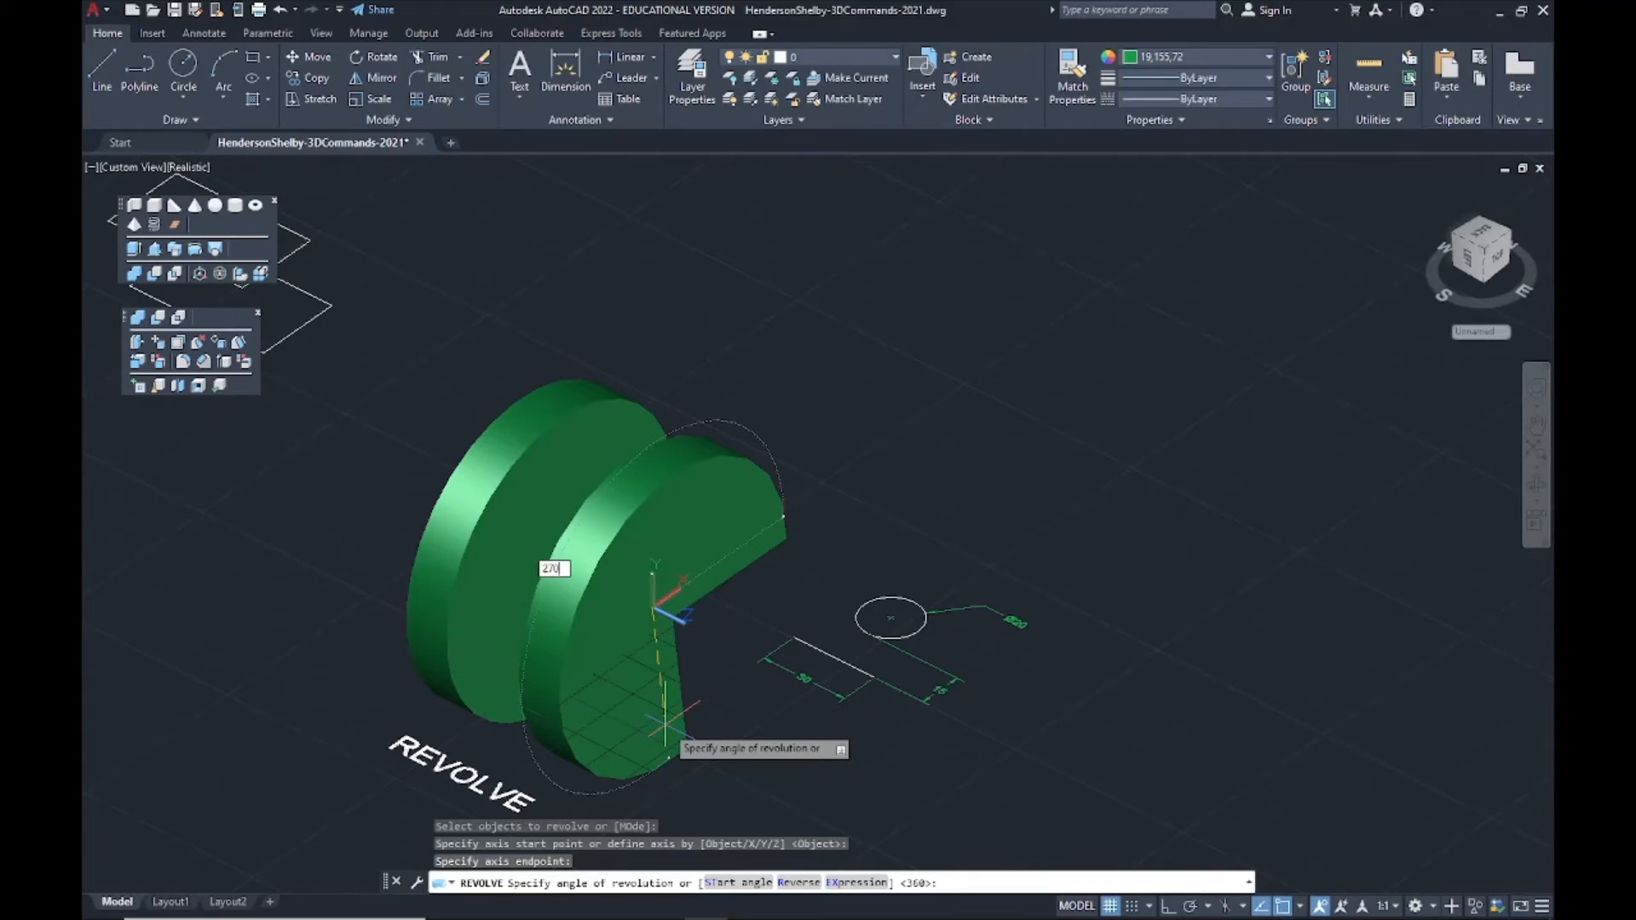
pyautogui.press('Return')
pyautogui.press('Escape')
pyautogui.keyDown('shift'); pyautogui.moveTo(749, 759); pyautogui.dragTo(694, 720, button='middle'); pyautogui.keyUp('shift')
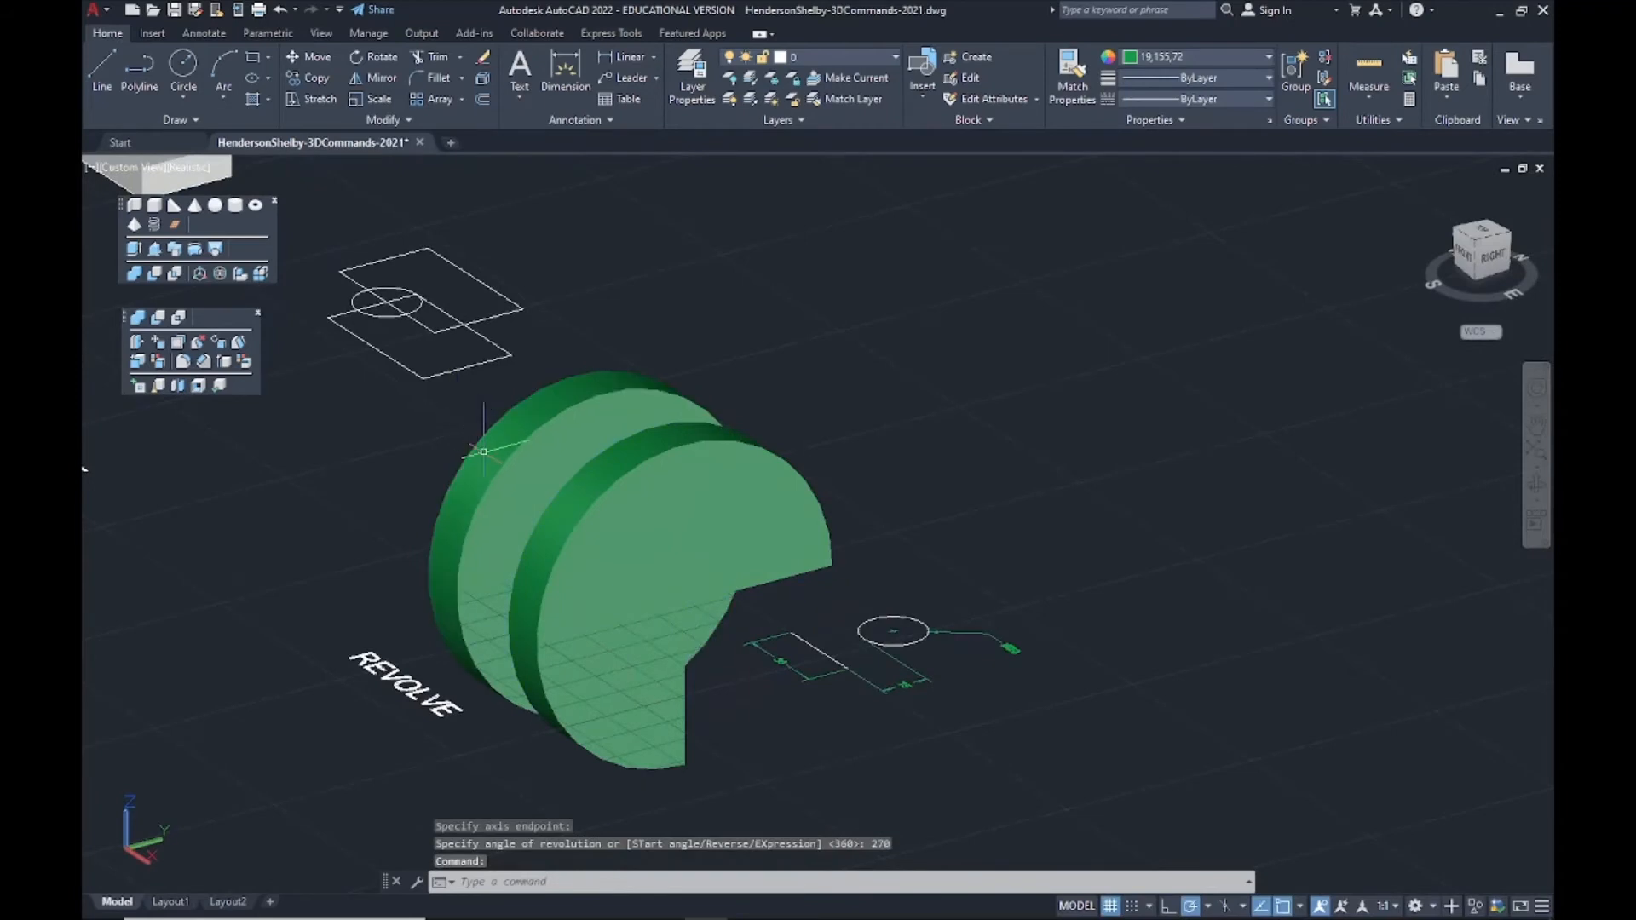
pyautogui.click(503, 467)
pyautogui.keyDown('shift'); pyautogui.moveTo(705, 664); pyautogui.dragTo(654, 736, button='middle'); pyautogui.keyUp('shift')
pyautogui.press('Escape')
pyautogui.click(599, 559)
pyautogui.press('Escape')
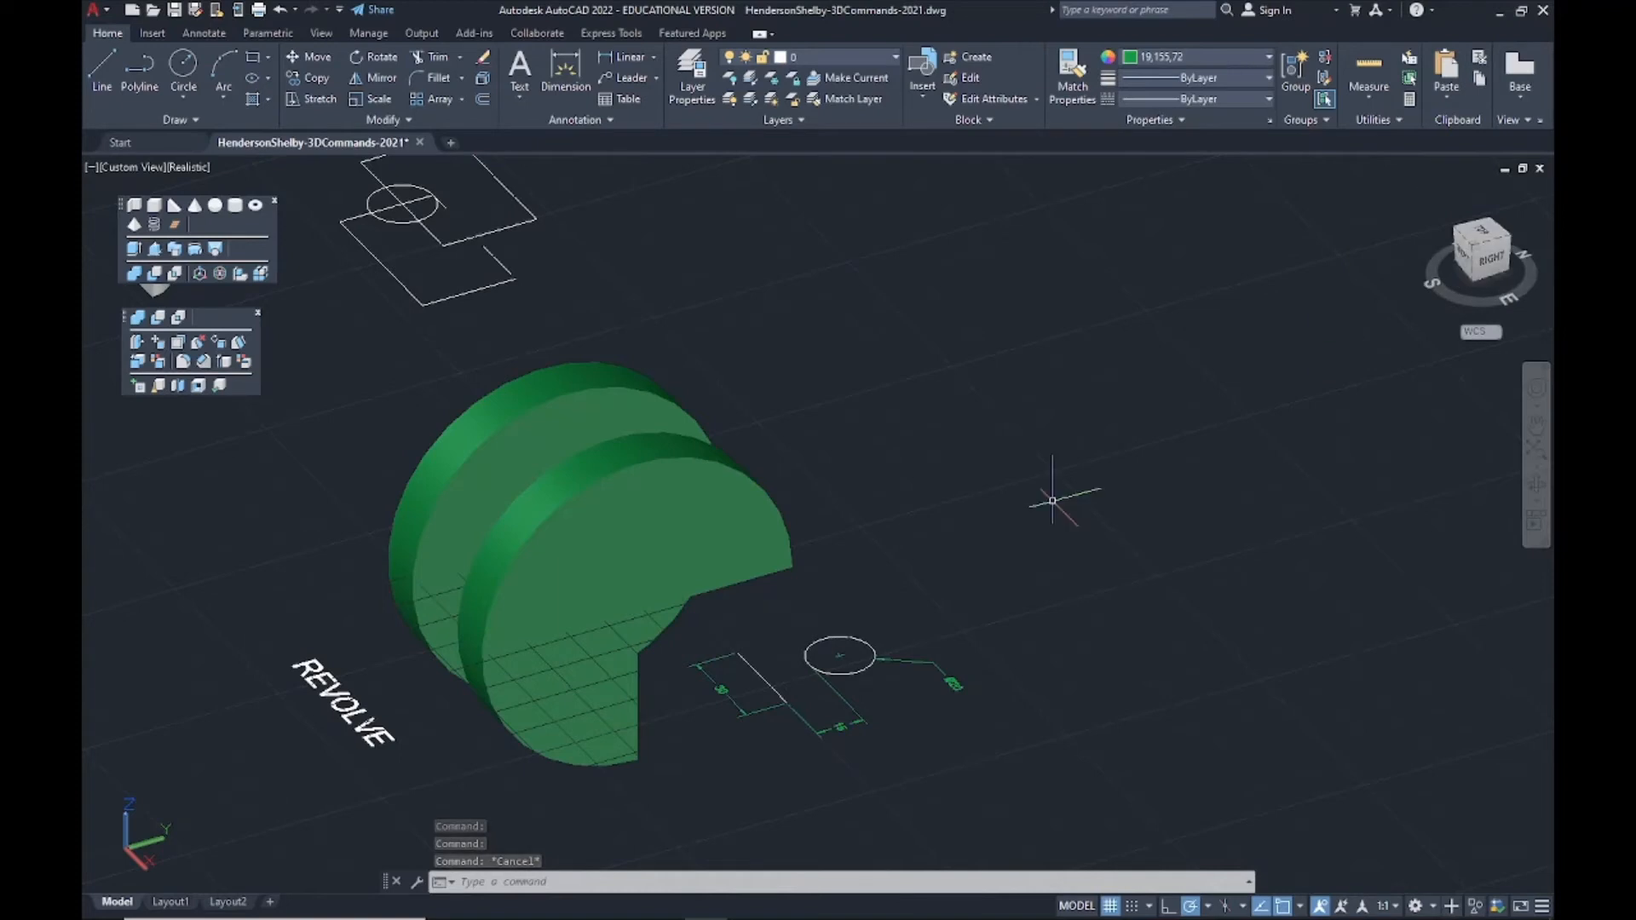
# Delete the circle's diameter dimension, the 15 spacing dimension and the 30 length dimension around the circle and line.
pyautogui.keyDown('shift'); pyautogui.moveTo(817, 691); pyautogui.dragTo(884, 630, button='middle'); pyautogui.keyUp('shift')
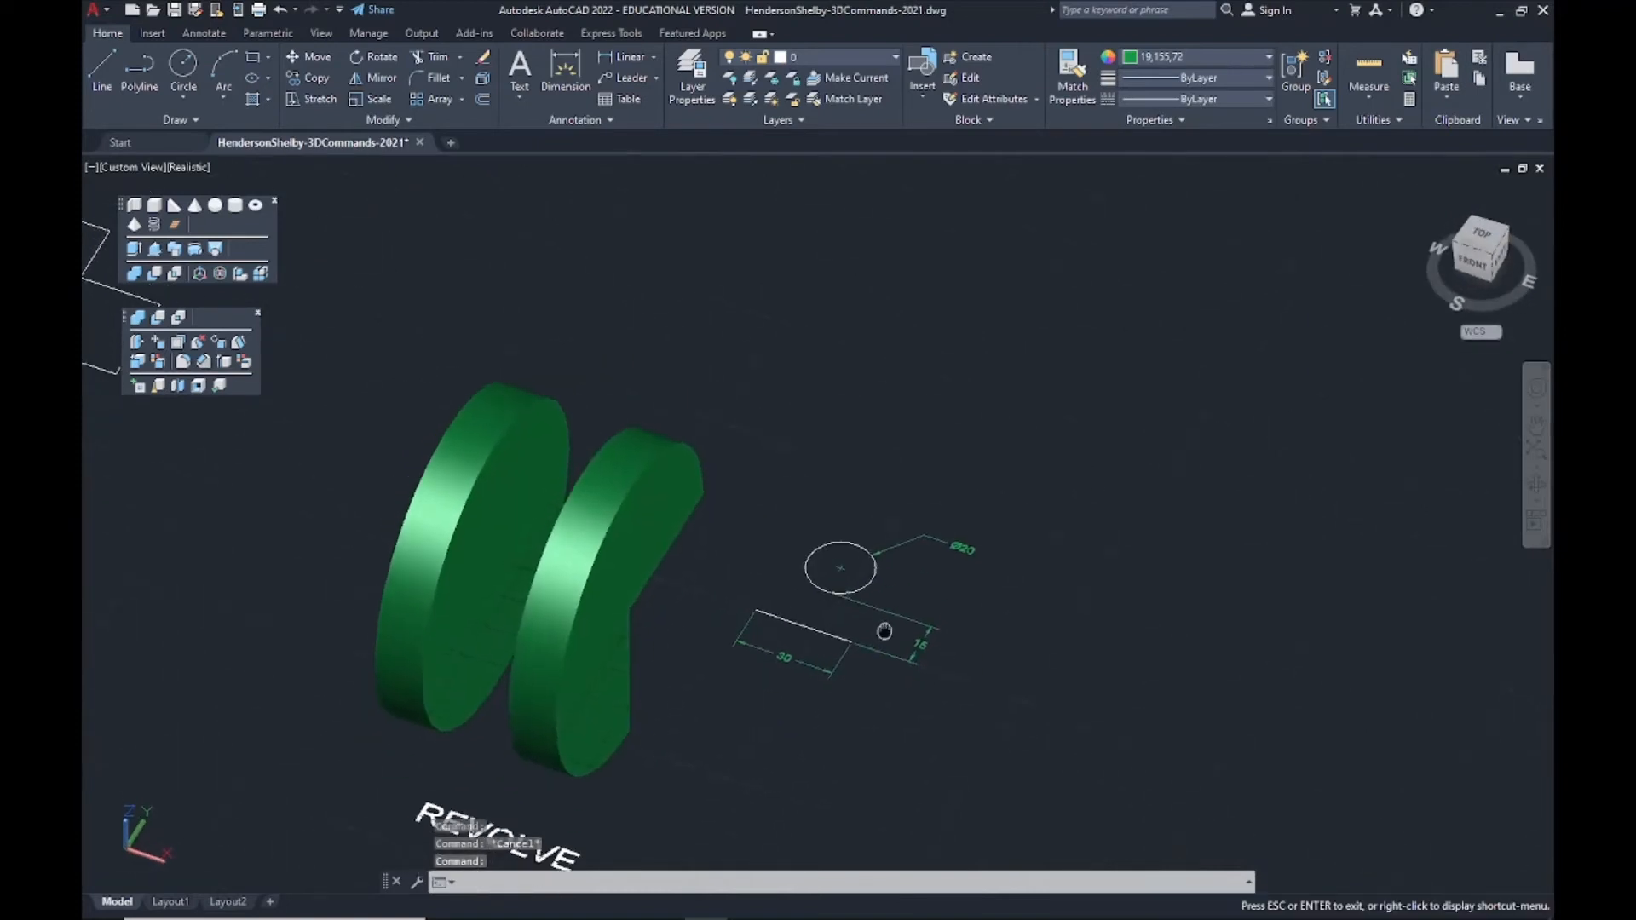
pyautogui.scroll(3, 884, 630)
pyautogui.click(1088, 778)
pyautogui.click(961, 409)
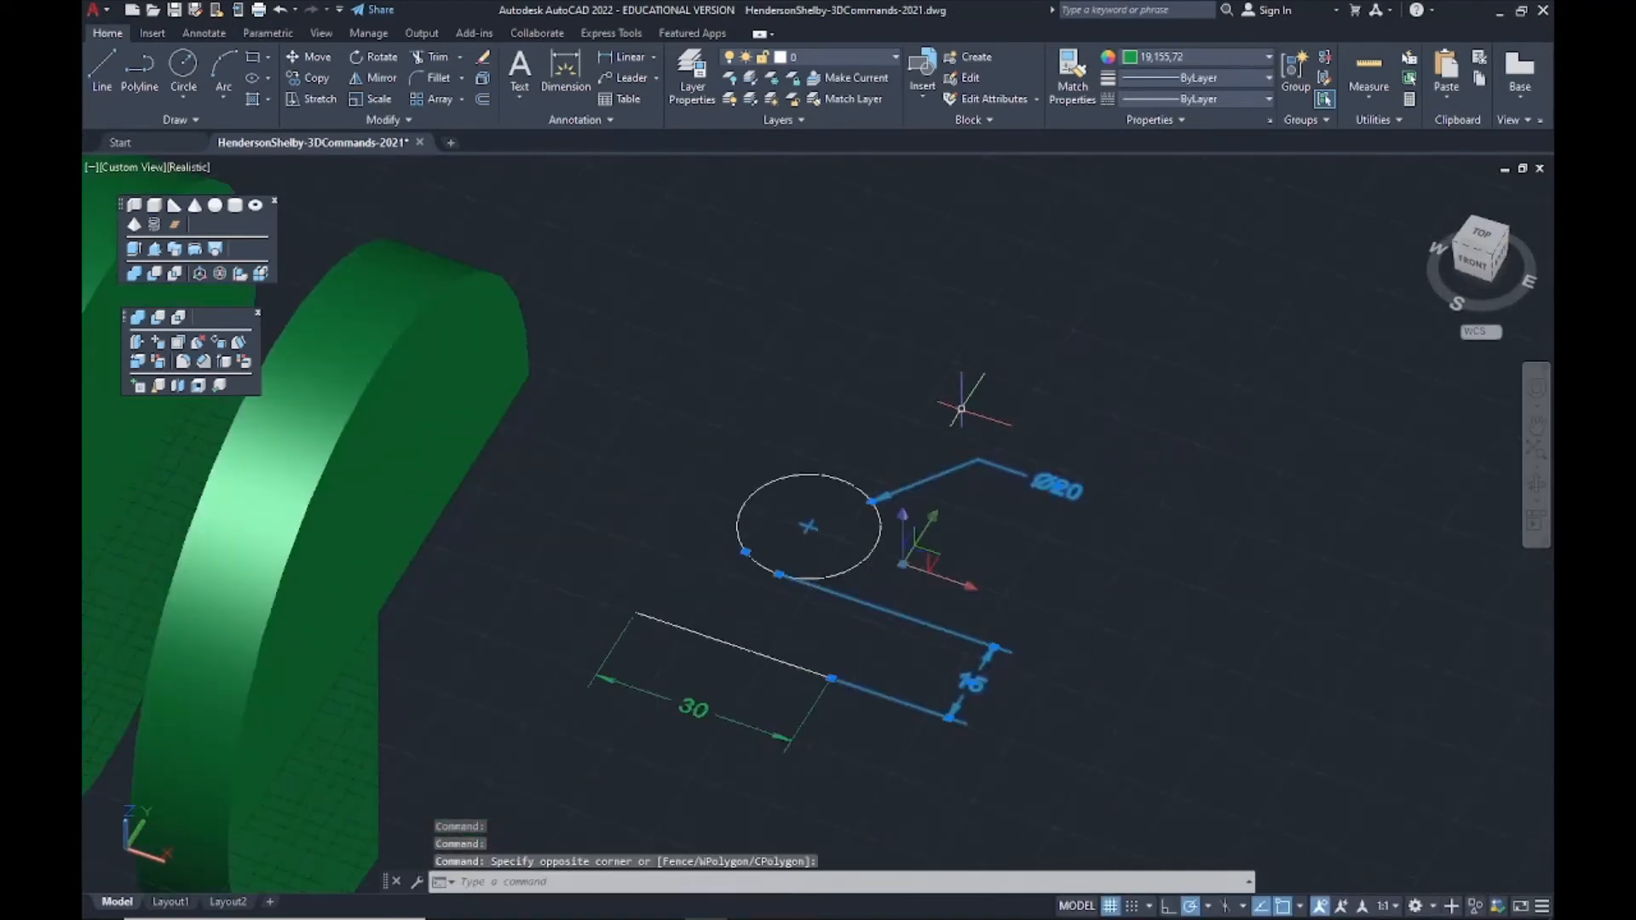
pyautogui.press('Delete')
pyautogui.click(851, 754)
pyautogui.click(732, 695)
pyautogui.press('Delete')
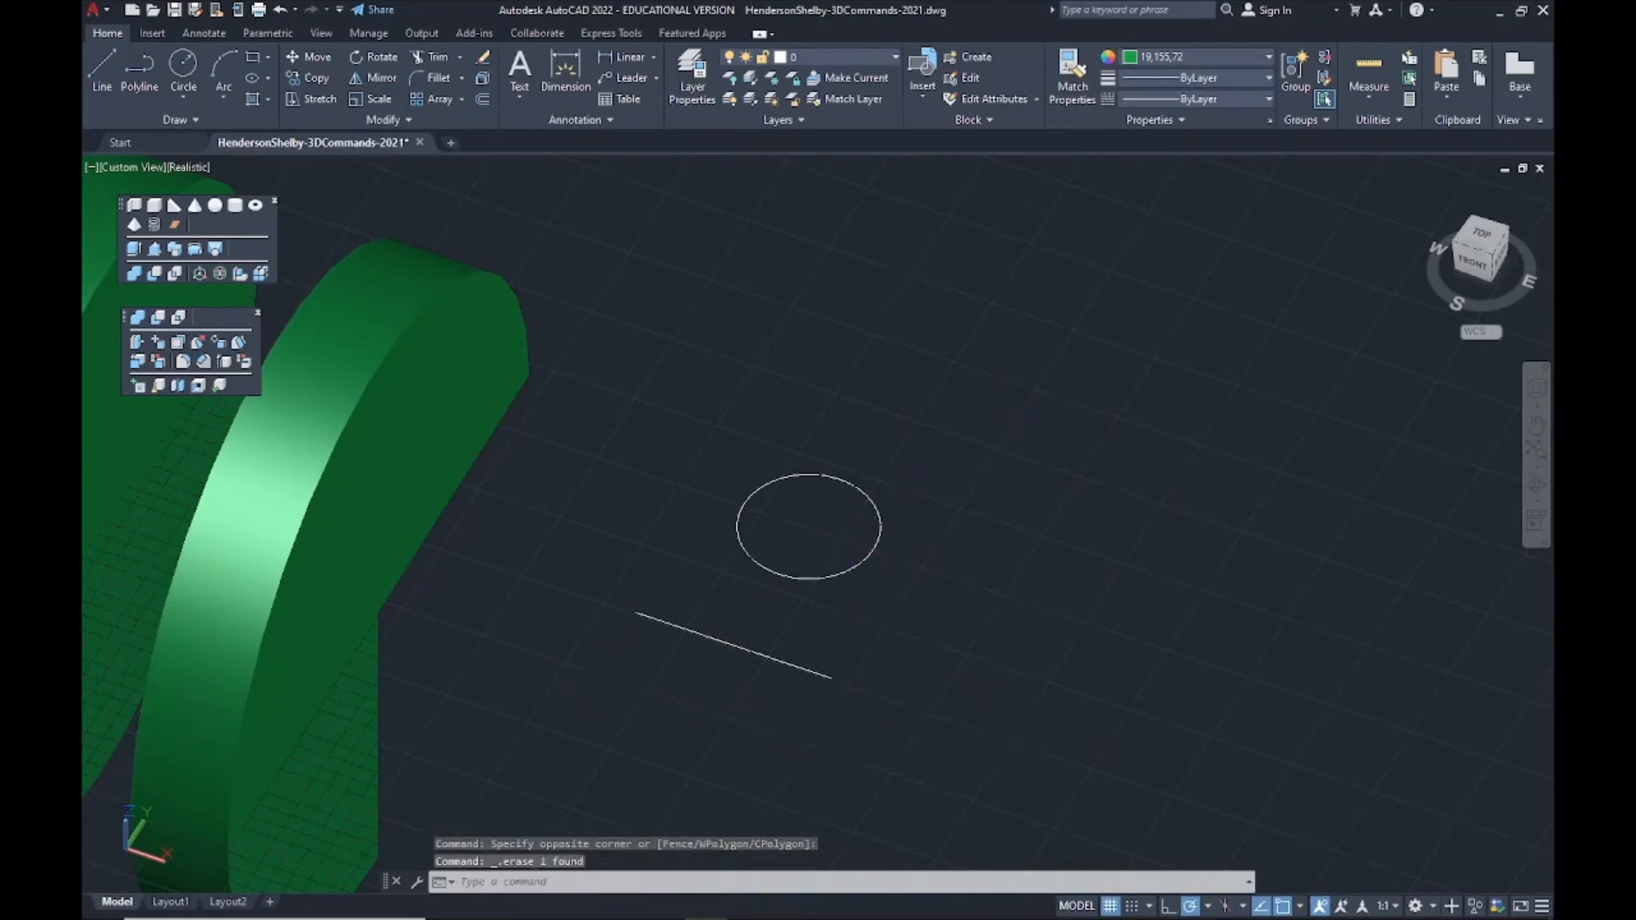
pyautogui.click(856, 611)
pyautogui.click(796, 532)
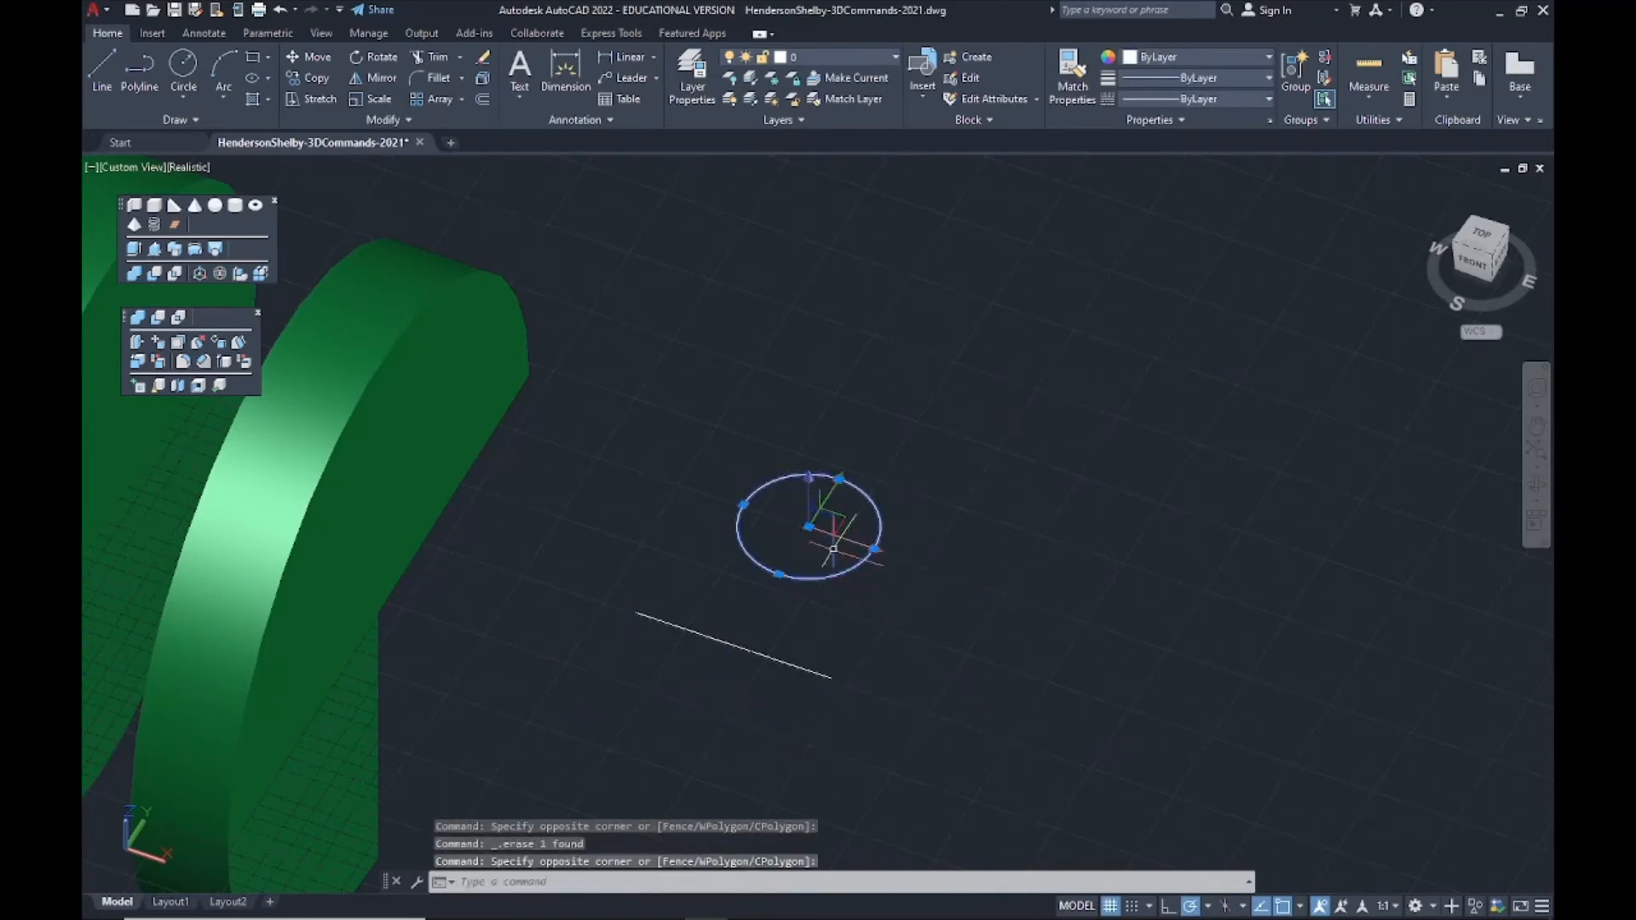
pyautogui.press('Escape')
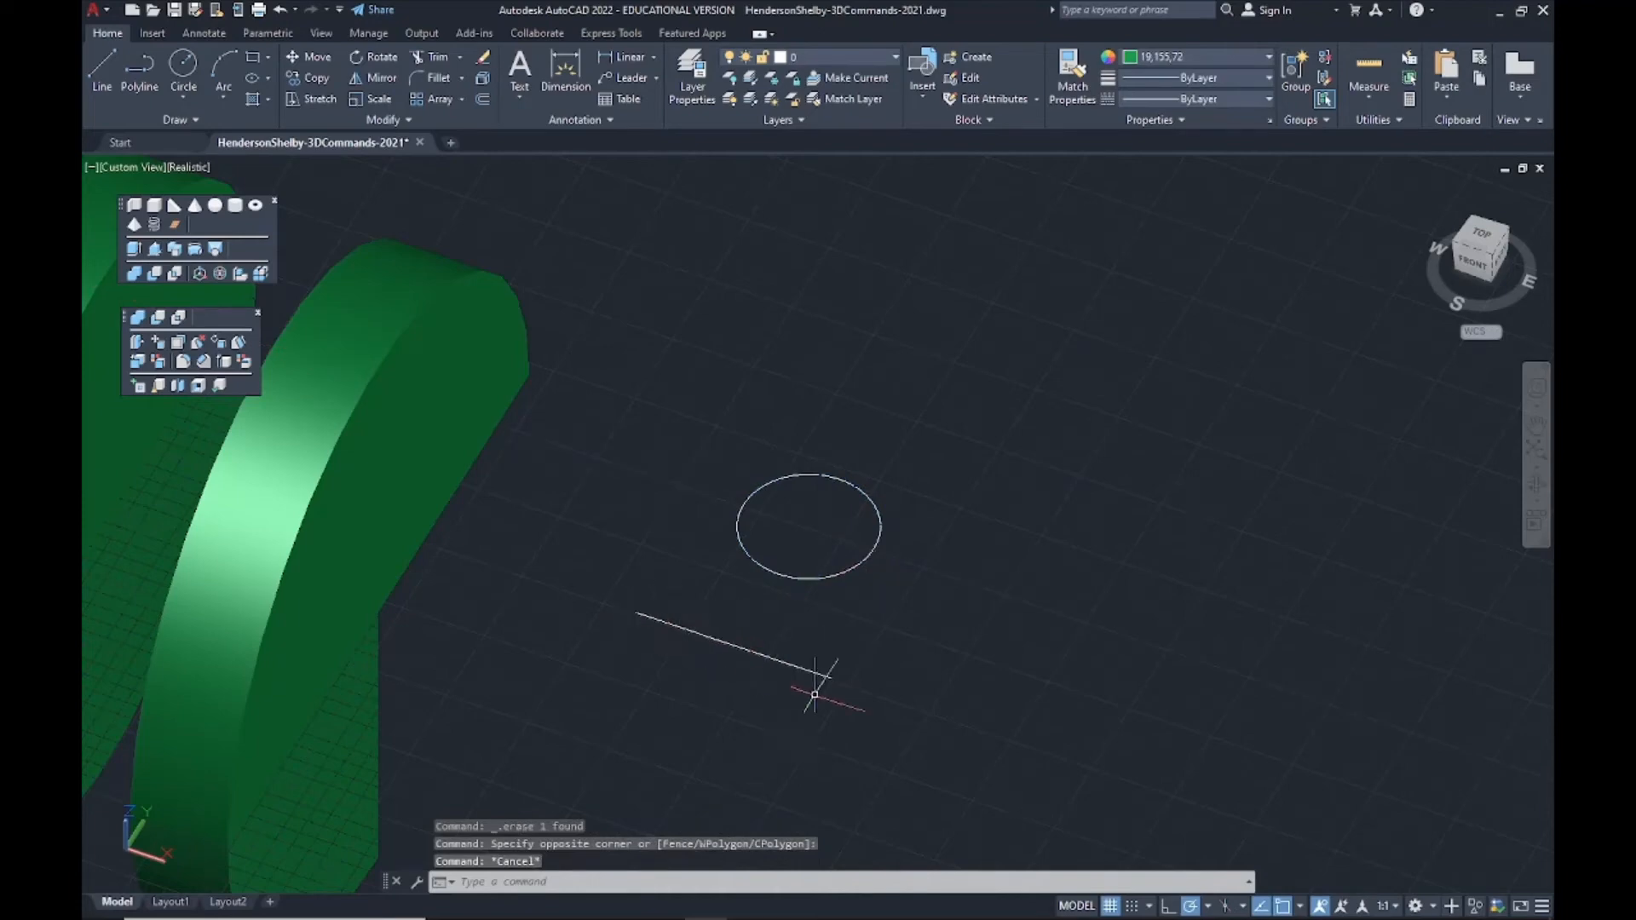
pyautogui.moveTo(694, 679); pyautogui.dragTo(642, 623, button='middle')
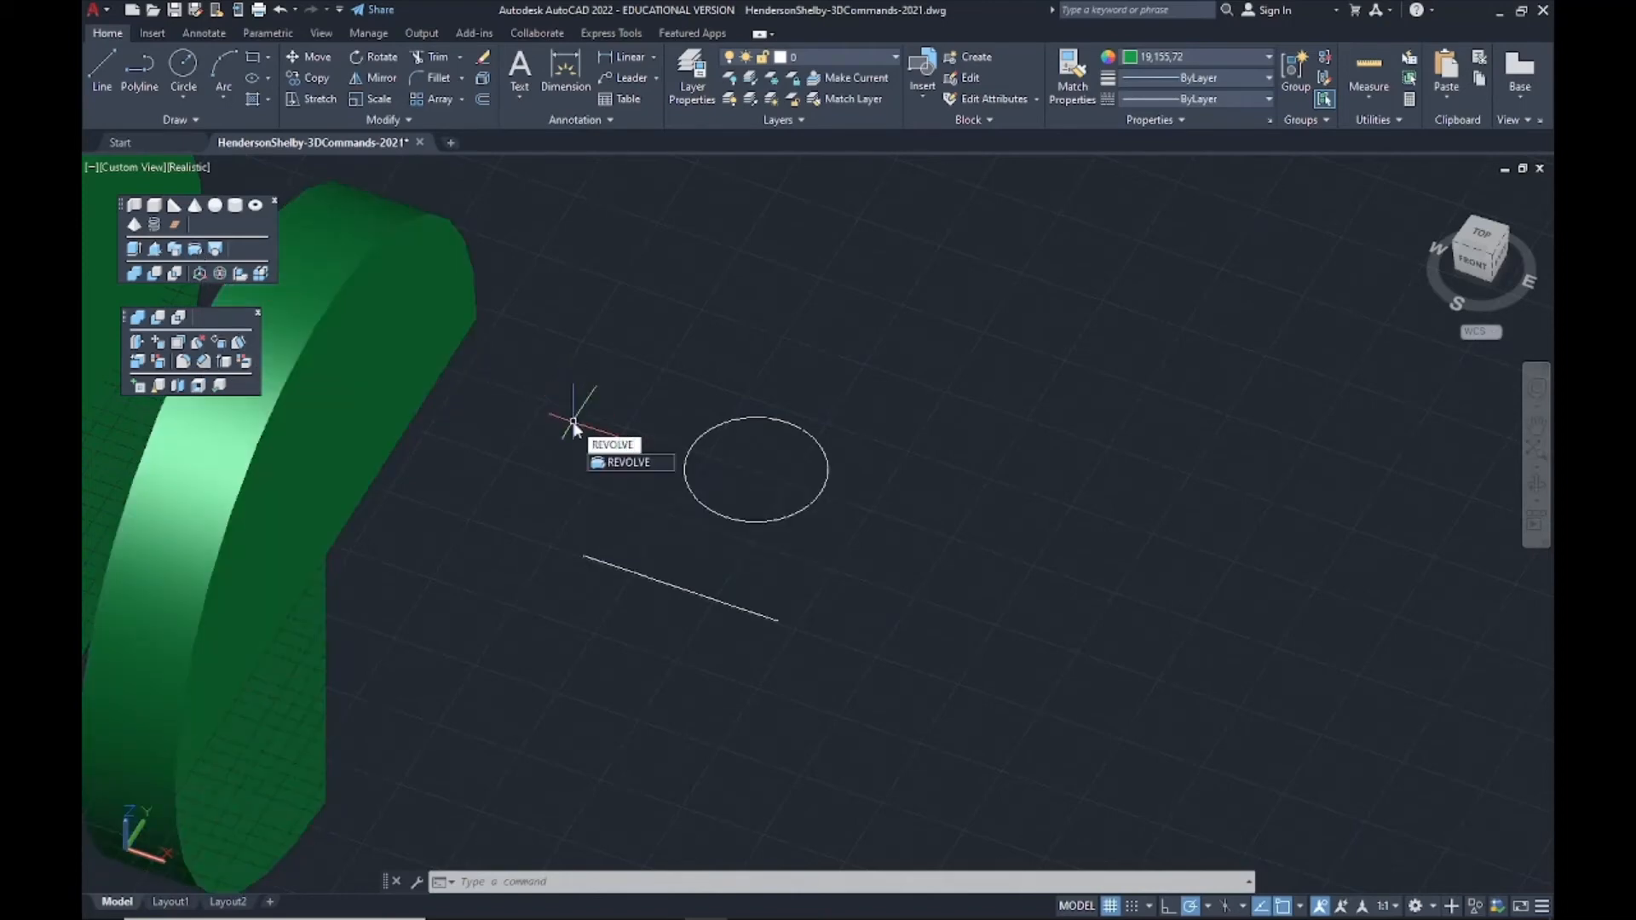
# Revolve the circle 360° about the separate line, using the line's two endpoints as the axis.
pyautogui.press('Return')
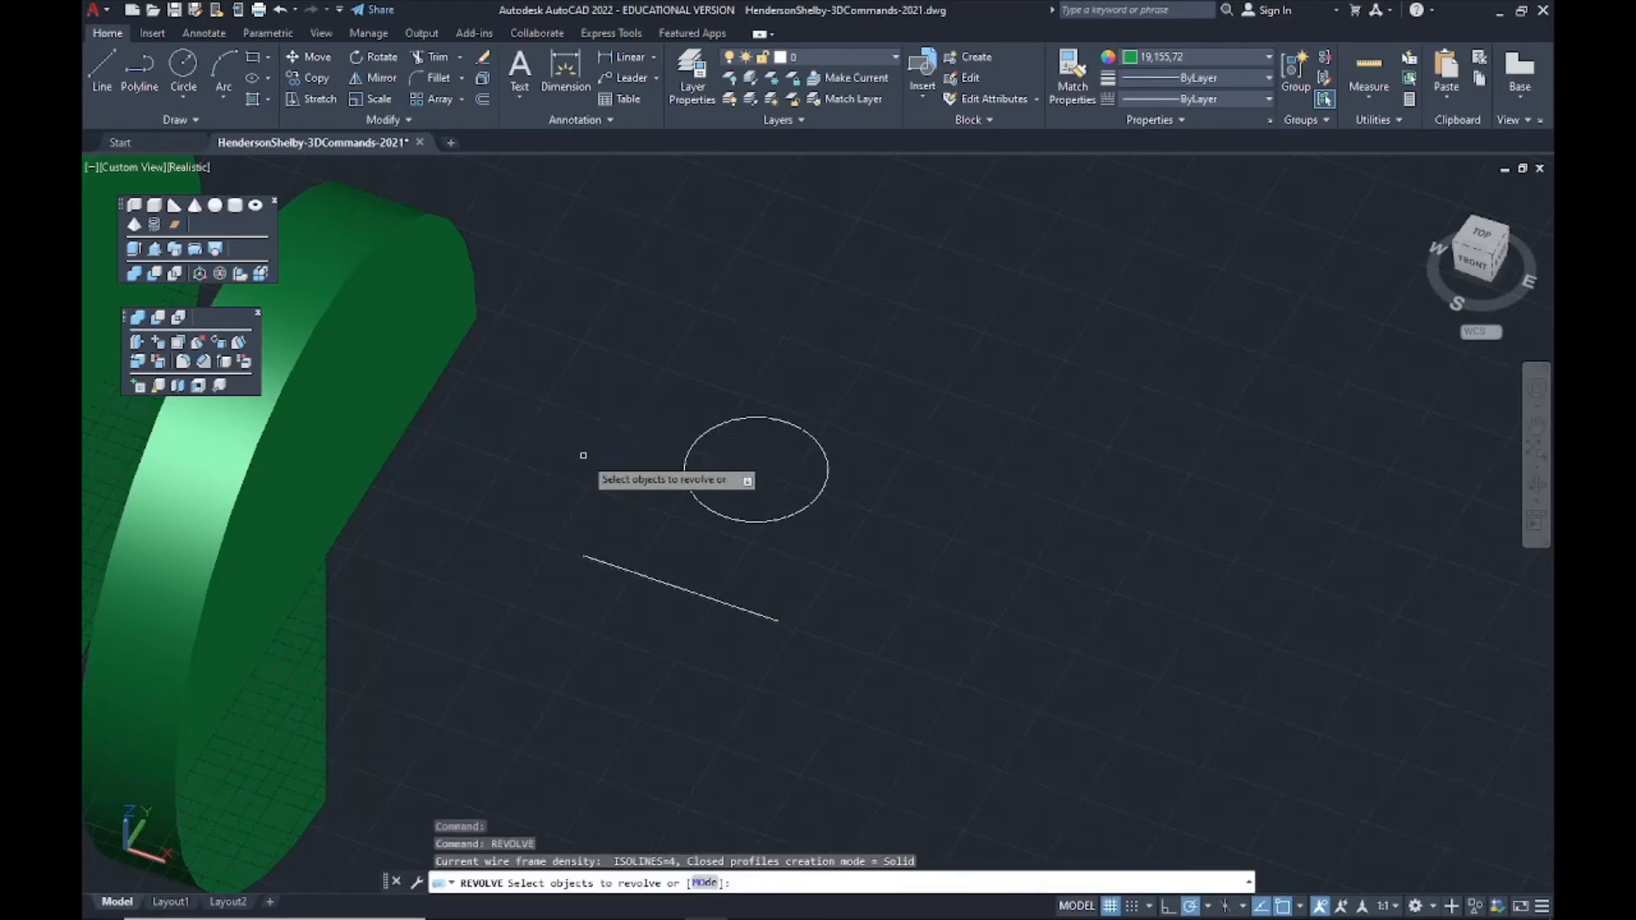
pyautogui.click(684, 487)
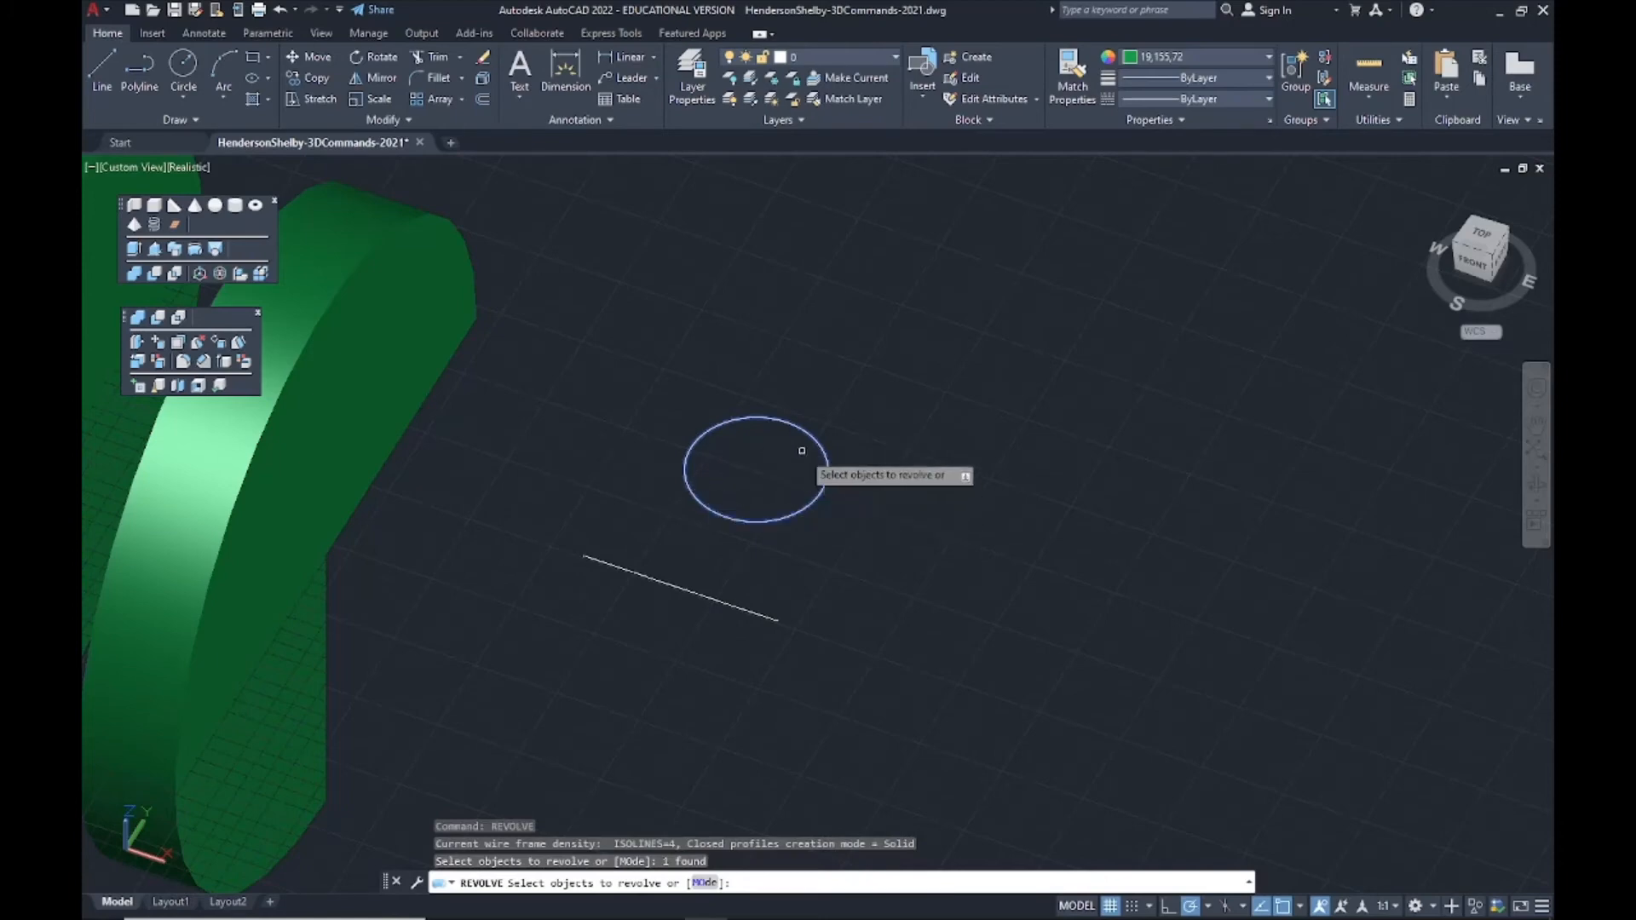
pyautogui.press('Return')
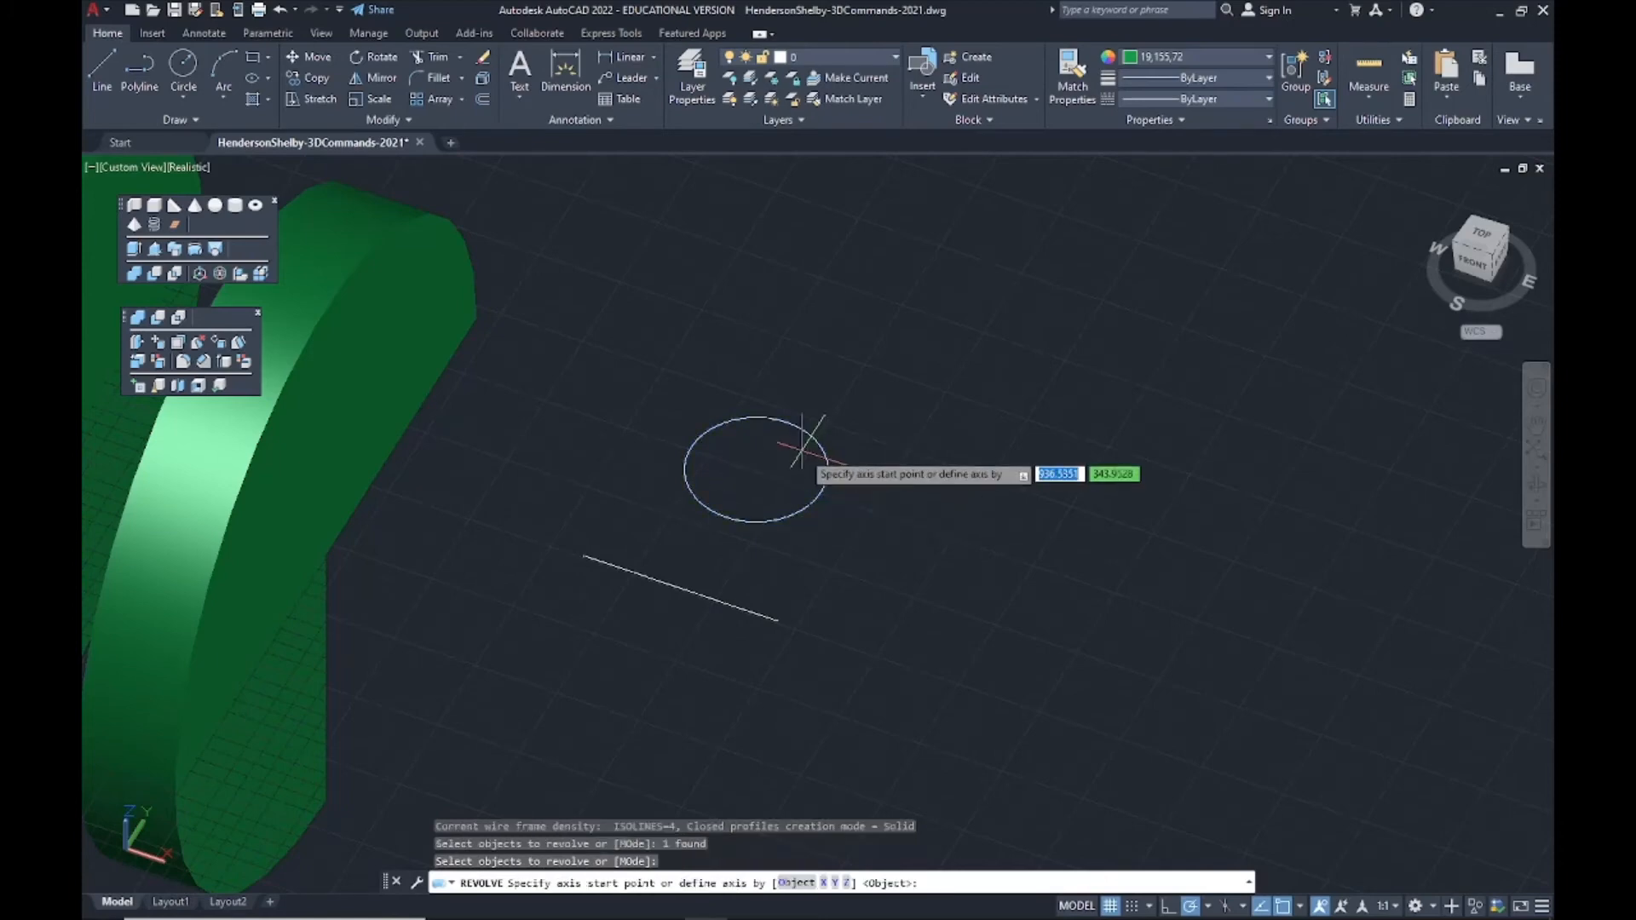
pyautogui.moveTo(750, 460); pyautogui.dragTo(718, 383, button='middle')
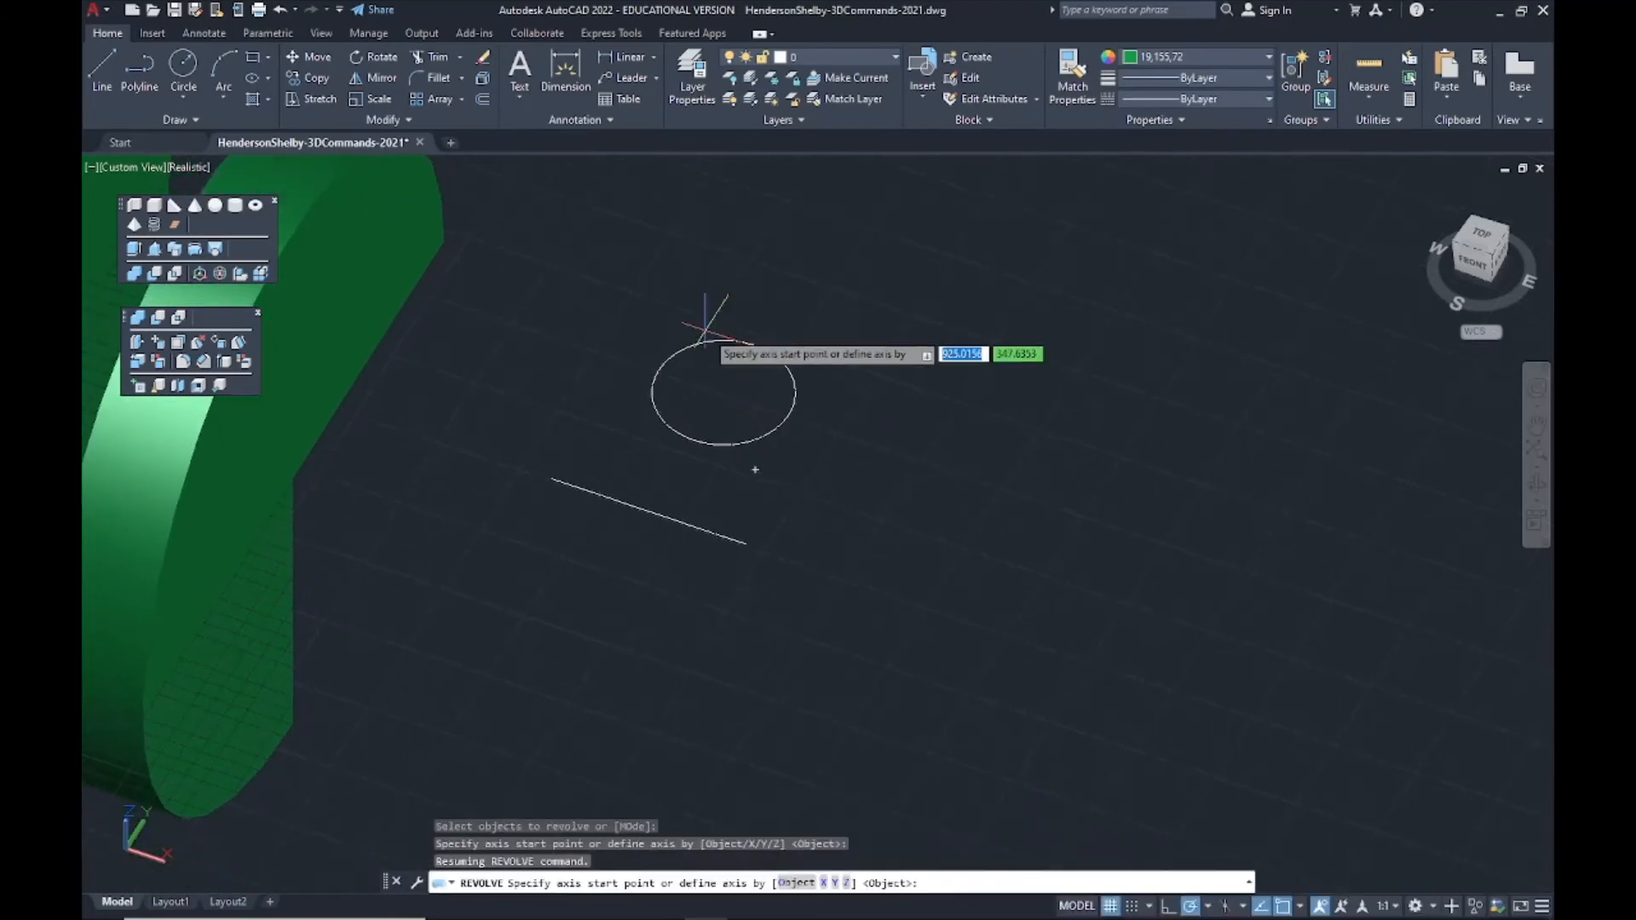
pyautogui.moveTo(529, 387)
pyautogui.mouseDown(button='middle')
pyautogui.moveTo(705, 468)
pyautogui.moveTo(639, 394)
pyautogui.moveTo(891, 562)
pyautogui.mouseUp(button='middle')
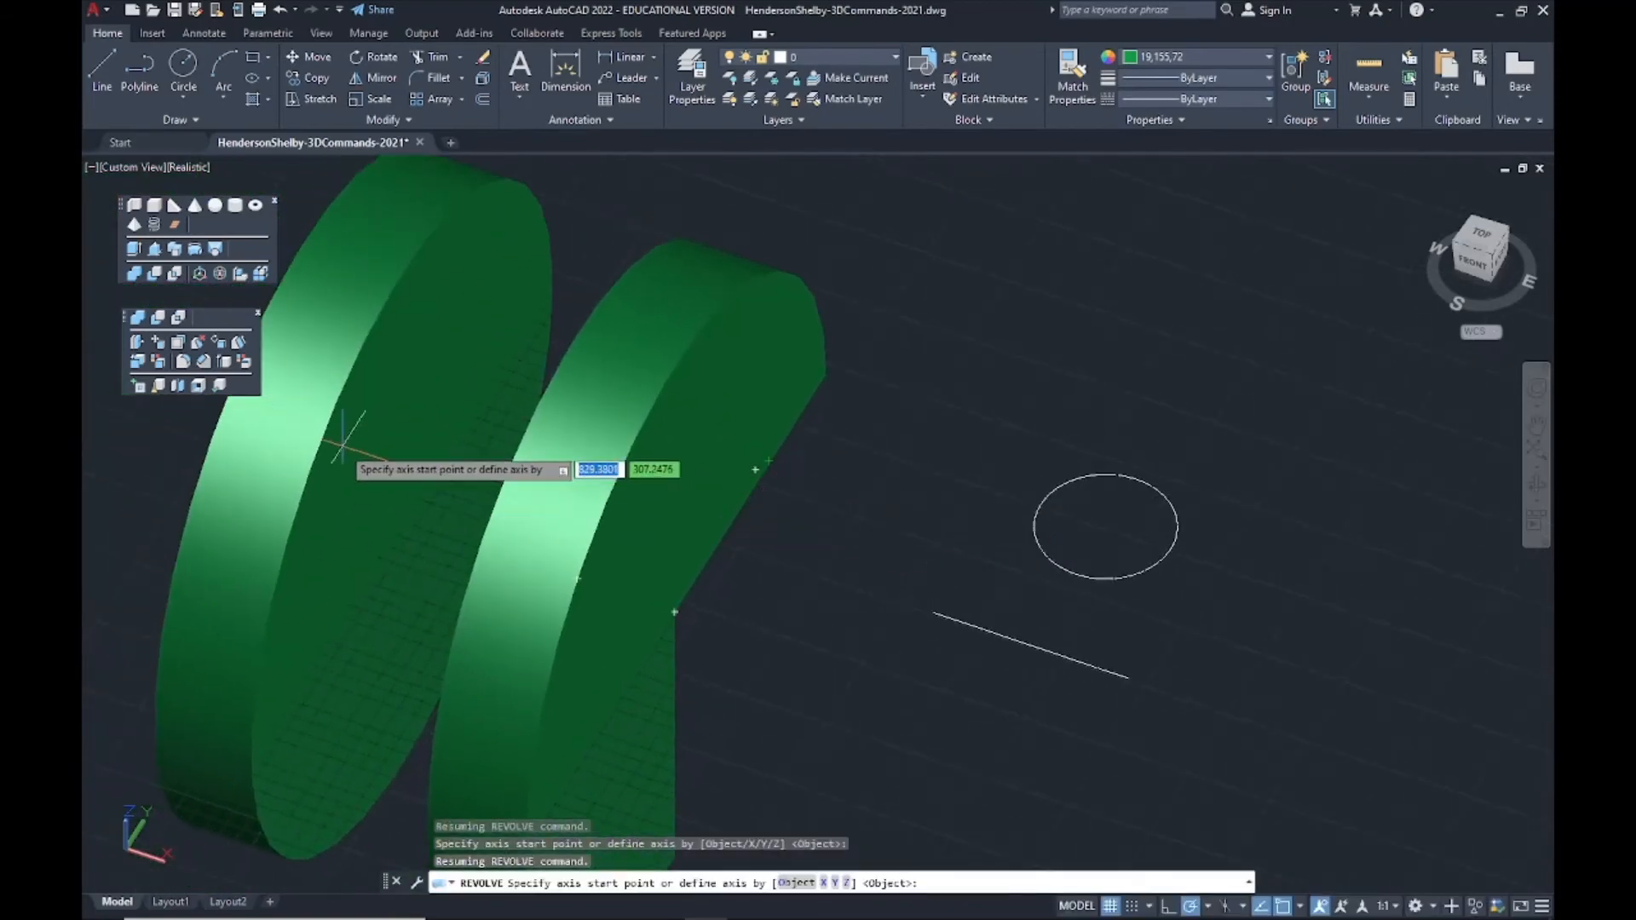
pyautogui.moveTo(851, 650); pyautogui.dragTo(606, 521, button='middle')
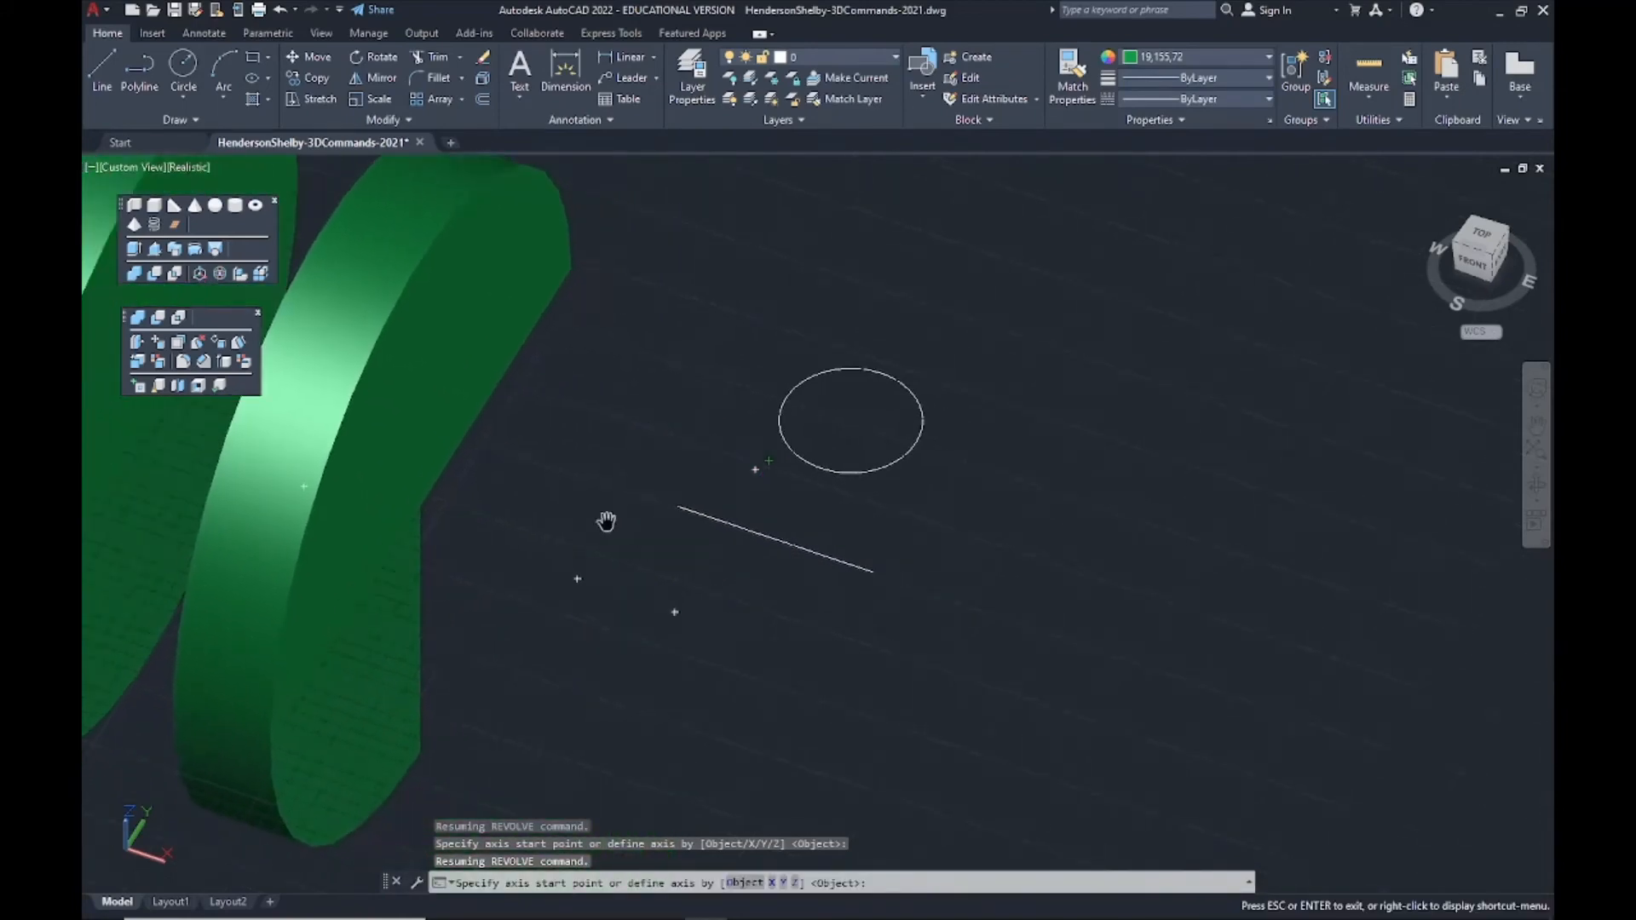
pyautogui.moveTo(817, 610); pyautogui.dragTo(654, 537, button='middle')
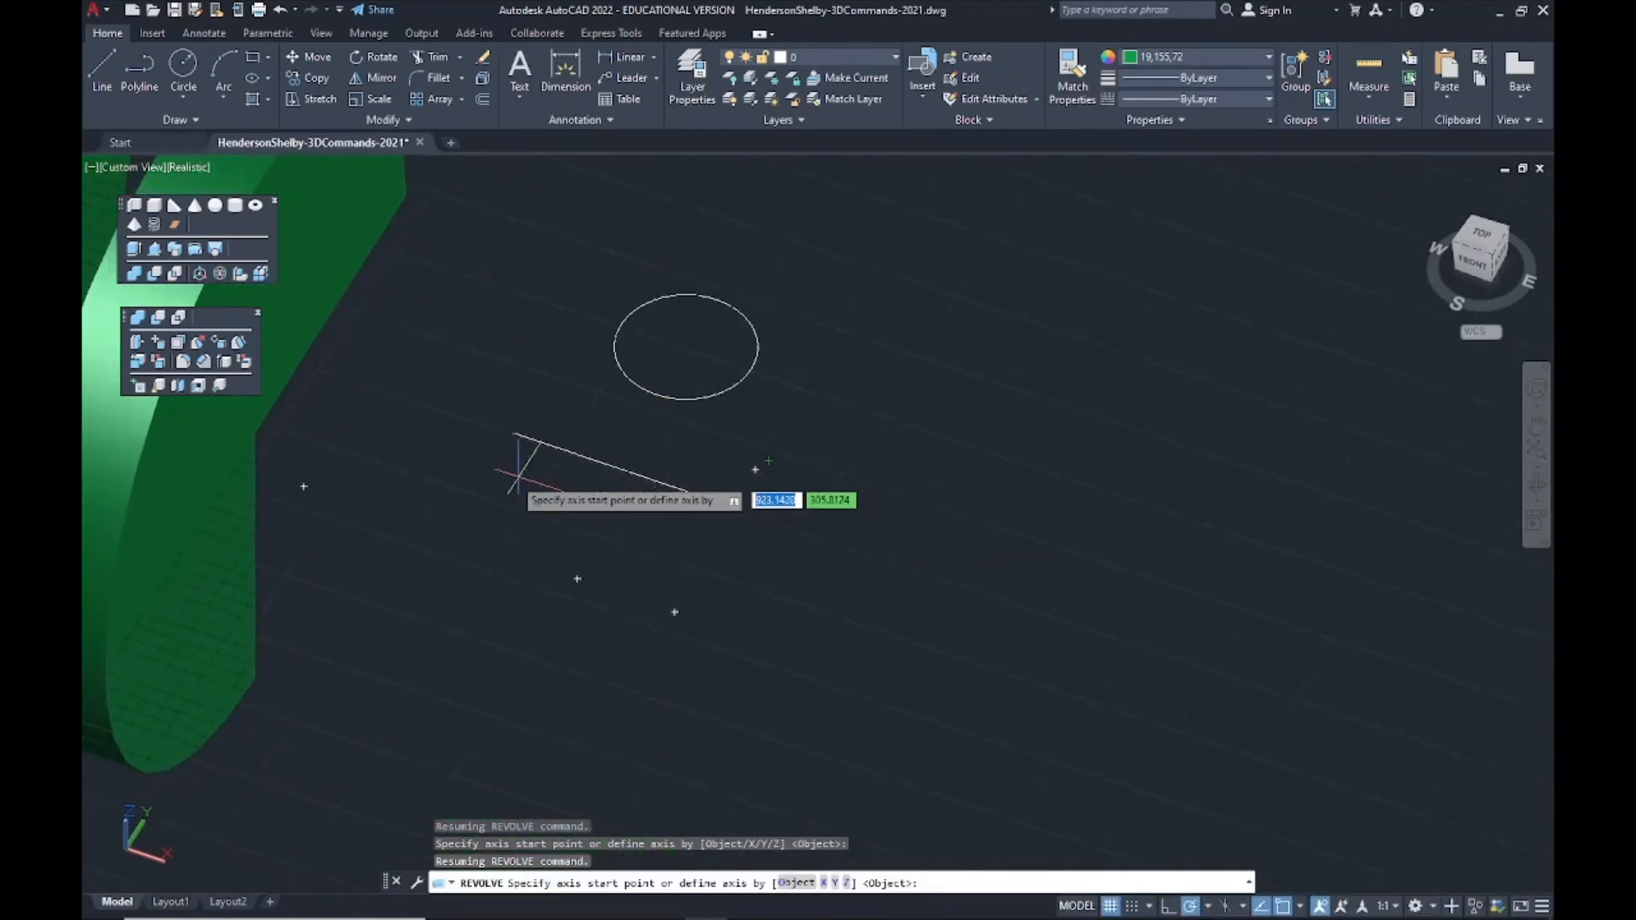
pyautogui.click(514, 433)
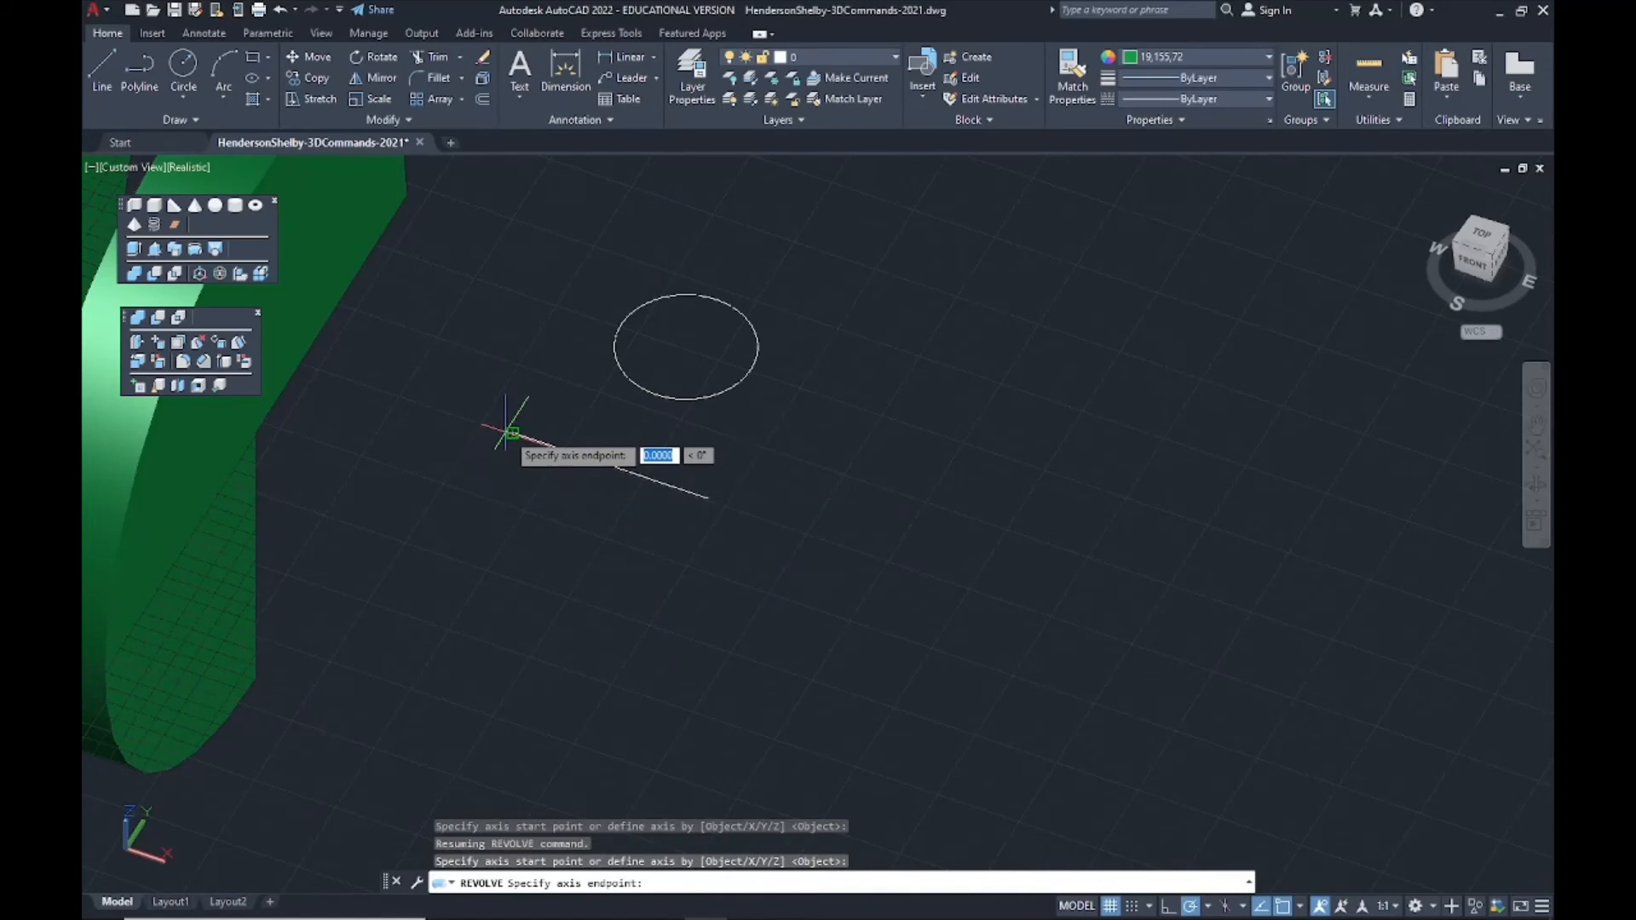
pyautogui.click(705, 494)
pyautogui.keyDown('shift'); pyautogui.moveTo(704, 494); pyautogui.dragTo(622, 490, button='middle'); pyautogui.keyUp('shift')
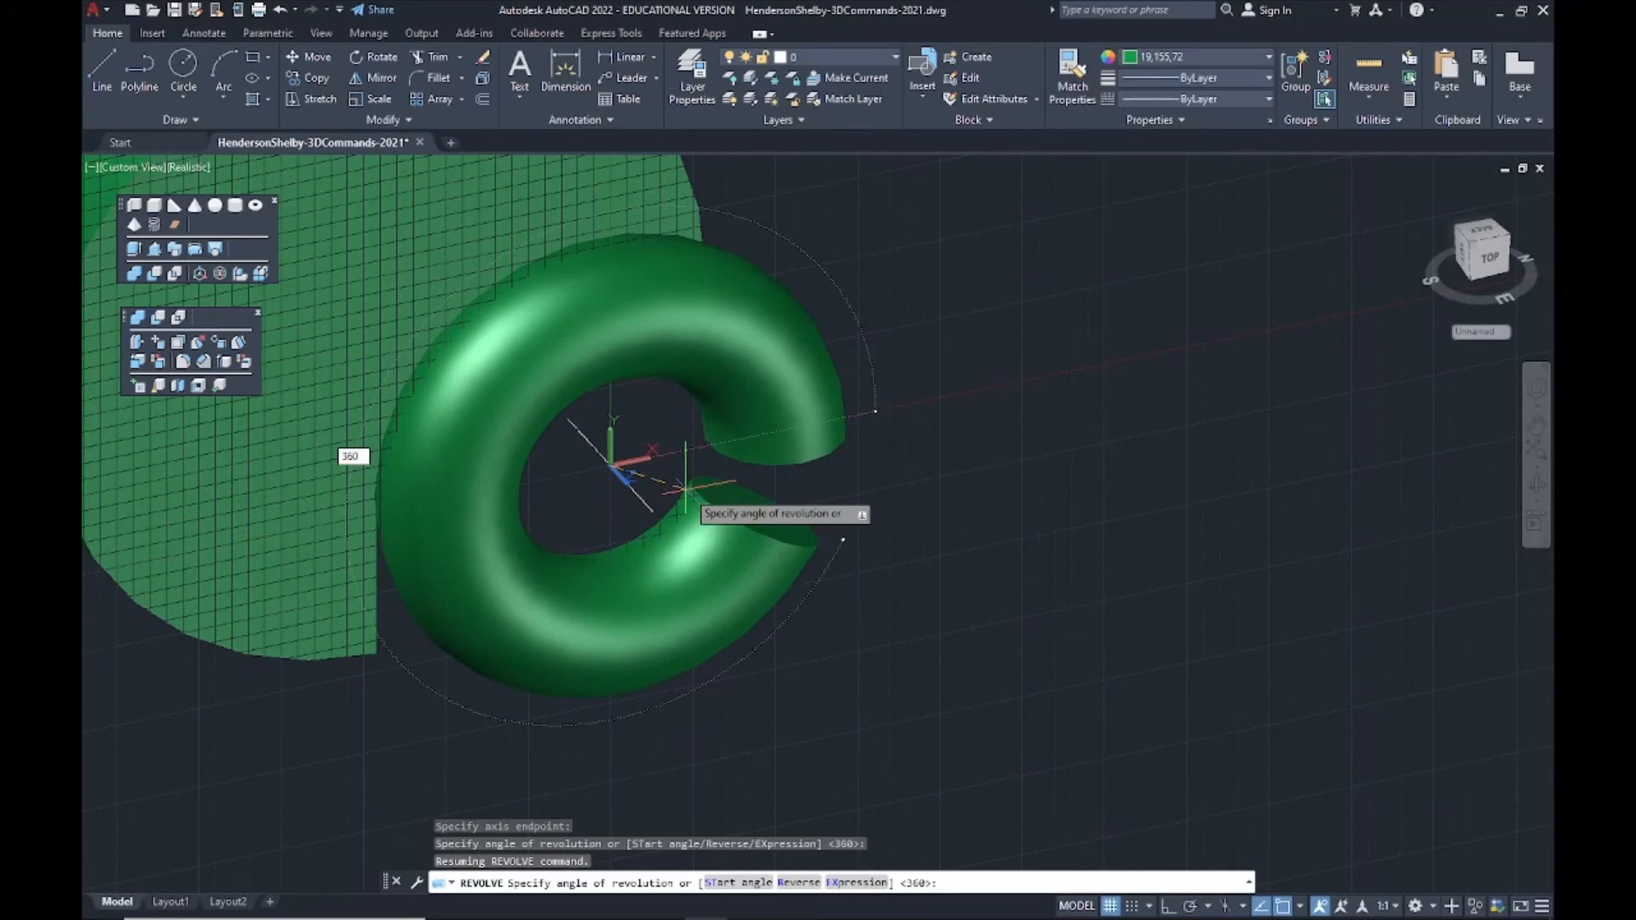
pyautogui.write('360')
pyautogui.press('Return')
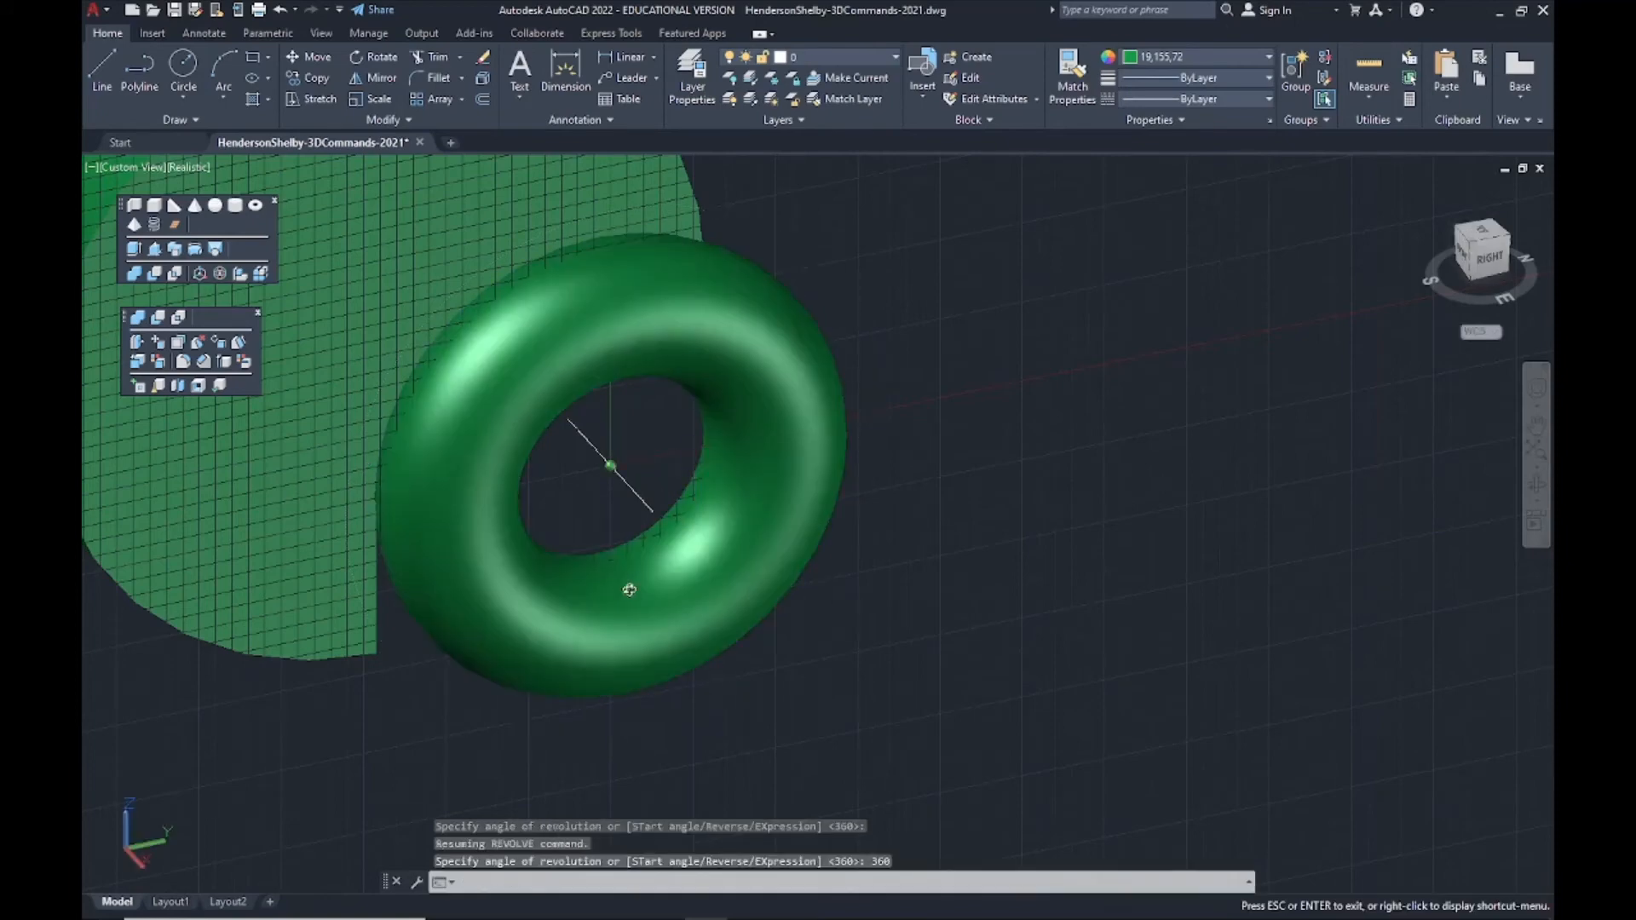
# Examine the revolved ring alongside the full and partial discs from several angles and distances.
pyautogui.moveTo(628, 584)
pyautogui.keyDown('shift'); pyautogui.mouseDown(button='middle')
pyautogui.moveTo(938, 610)
pyautogui.moveTo(719, 606)
pyautogui.moveTo(630, 570)
pyautogui.mouseUp(button='middle'); pyautogui.keyUp('shift')
pyautogui.moveTo(332, 460); pyautogui.dragTo(595, 556, button='middle')
pyautogui.keyDown('shift'); pyautogui.moveTo(409, 533); pyautogui.dragTo(502, 577, button='middle'); pyautogui.keyUp('shift')
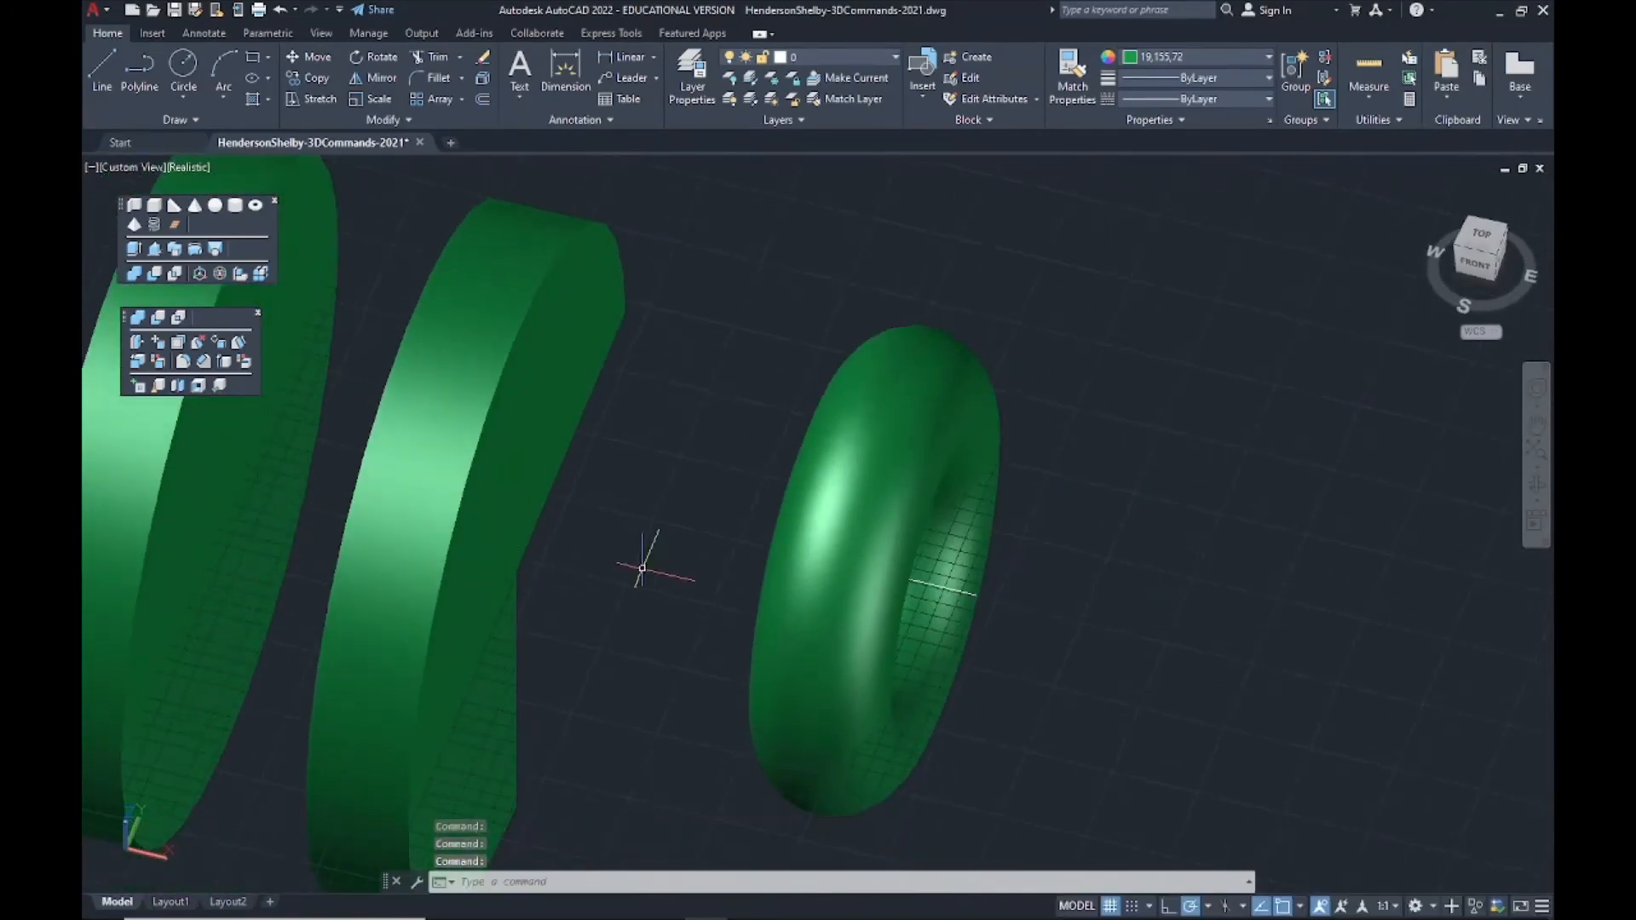
pyautogui.scroll(3, 621, 456)
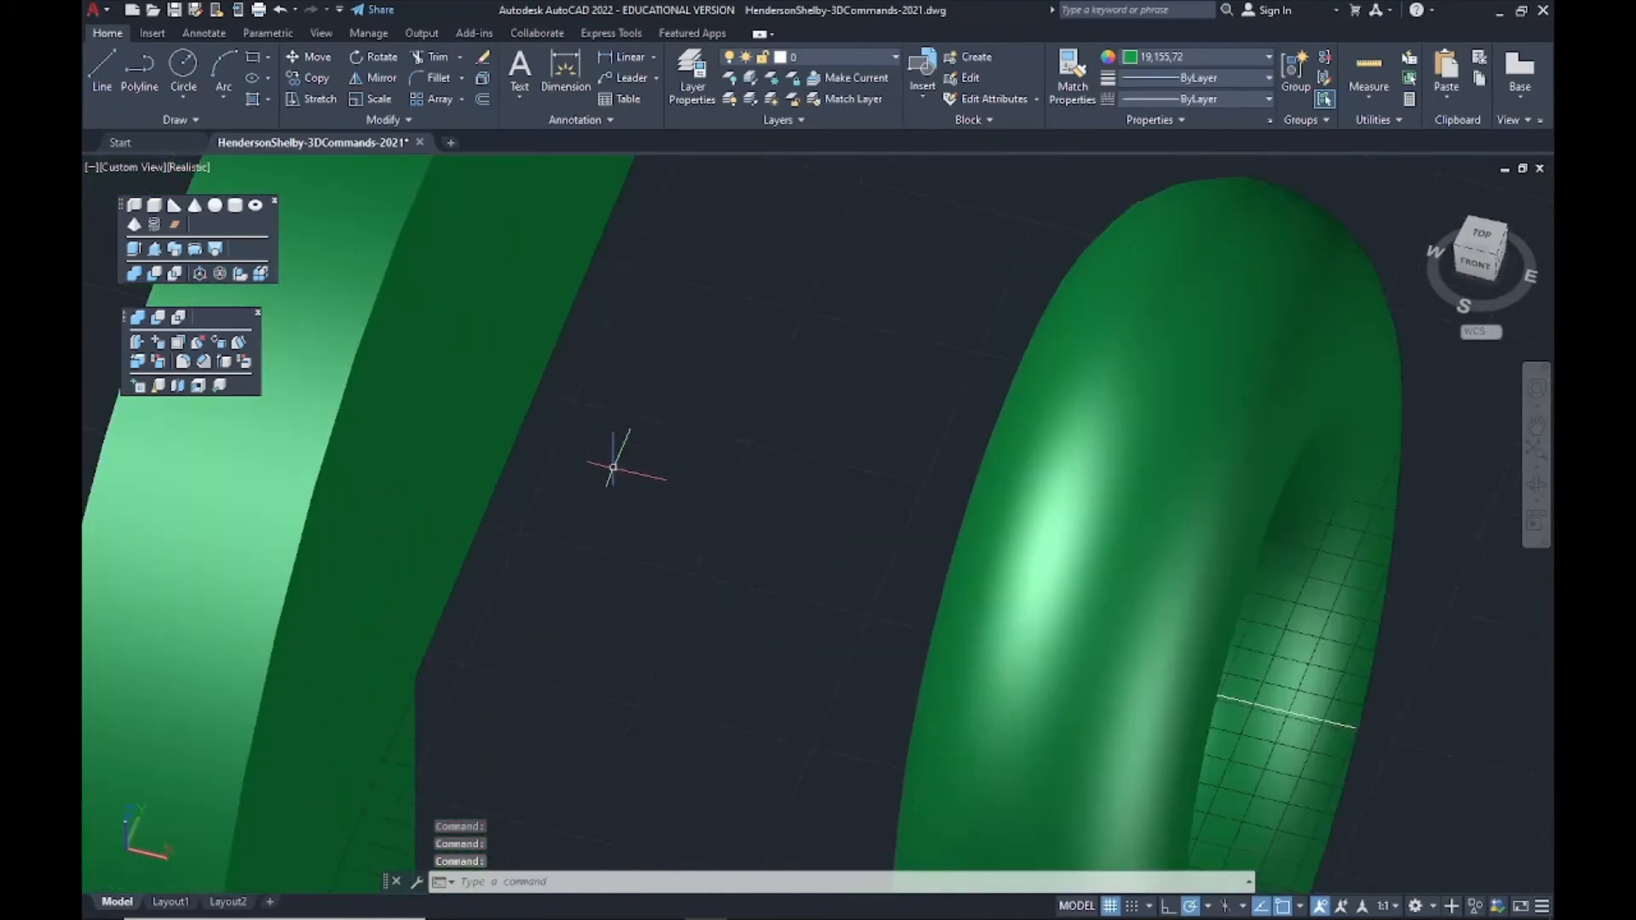
pyautogui.scroll(-6, 625, 457)
pyautogui.moveTo(628, 457); pyautogui.dragTo(601, 541, button='middle')
pyautogui.scroll(3, 559, 503)
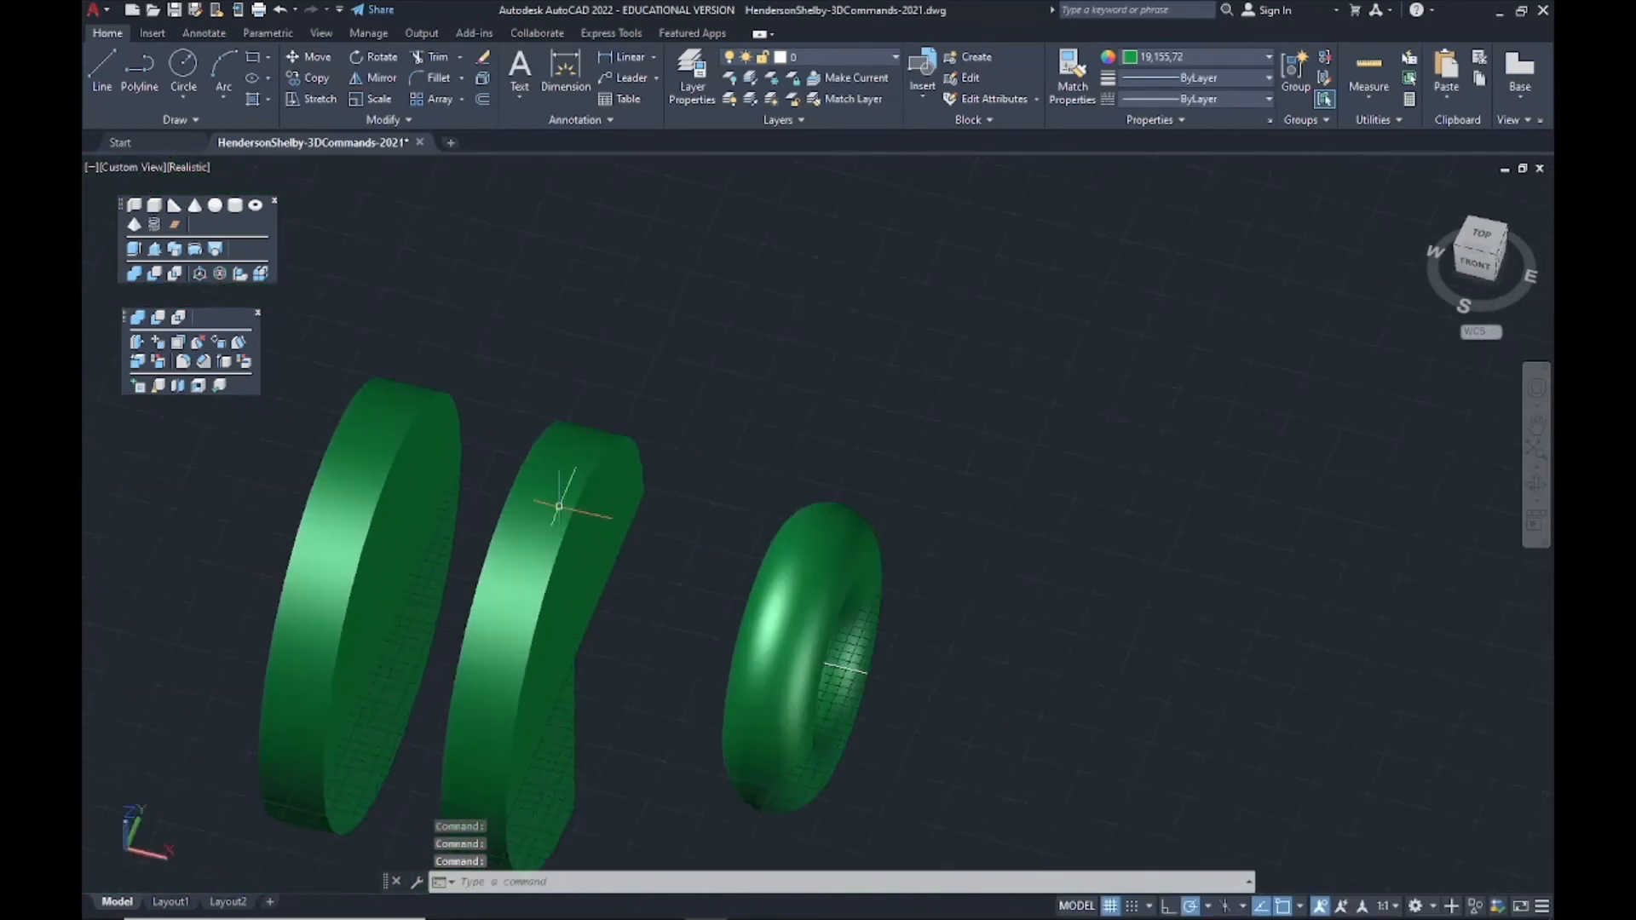
# Draw a closed jagged polyline behind the revolved solids, with a straight base about 54 units long and five uneven peaks.
pyautogui.moveTo(705, 413); pyautogui.dragTo(580, 549, button='middle')
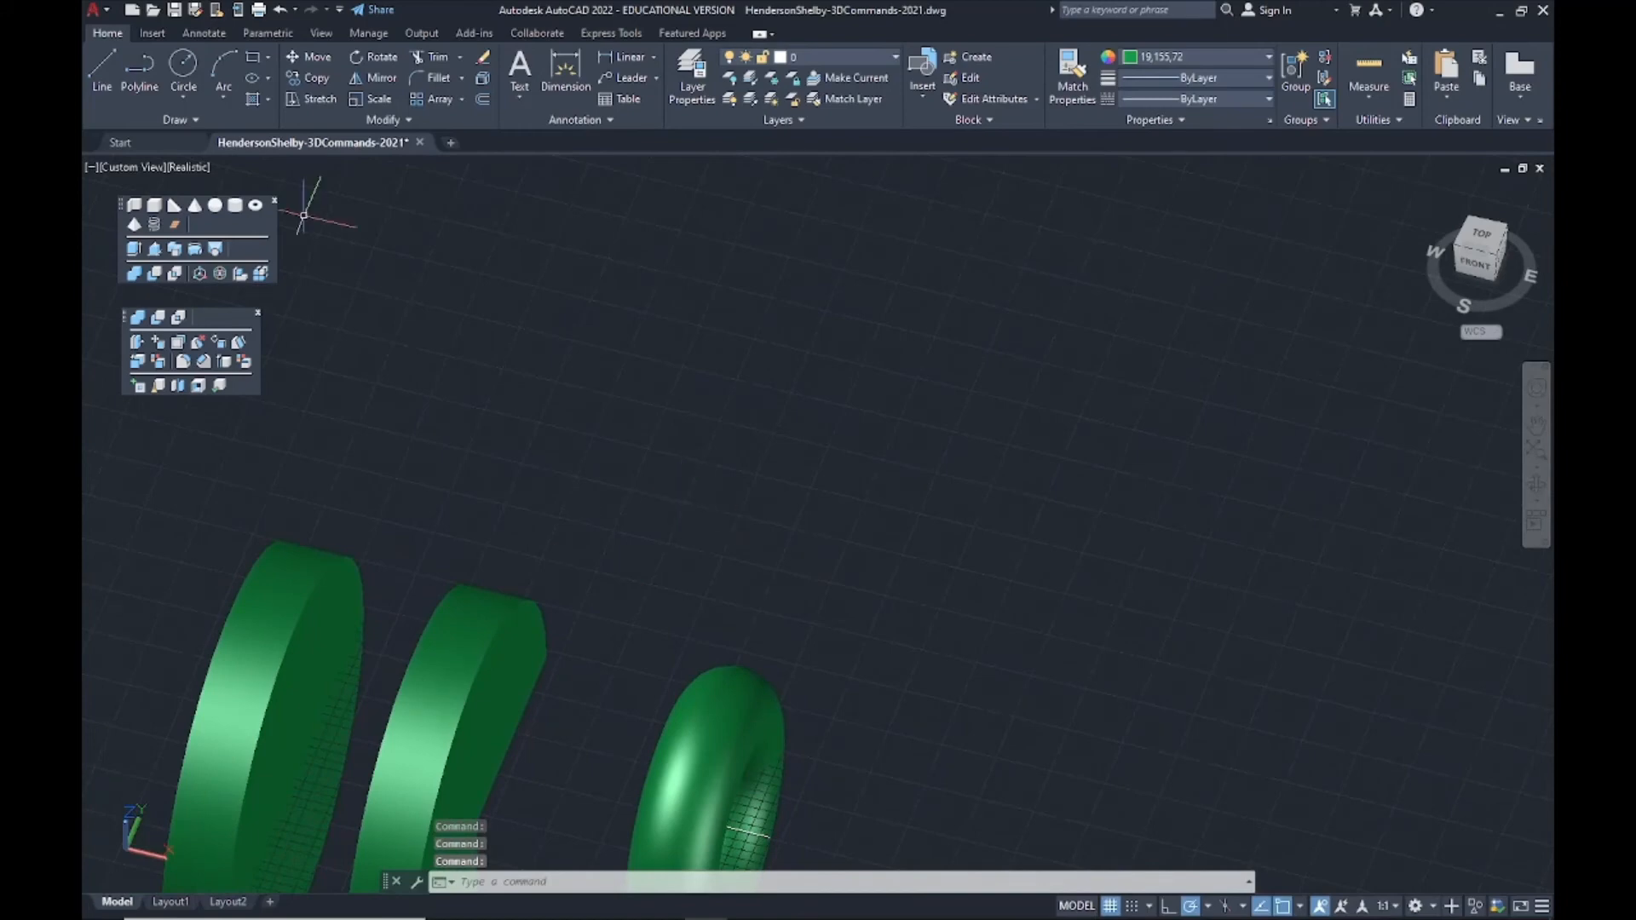
pyautogui.click(138, 91)
pyautogui.moveTo(614, 423); pyautogui.dragTo(589, 477, button='middle')
pyautogui.click(351, 483)
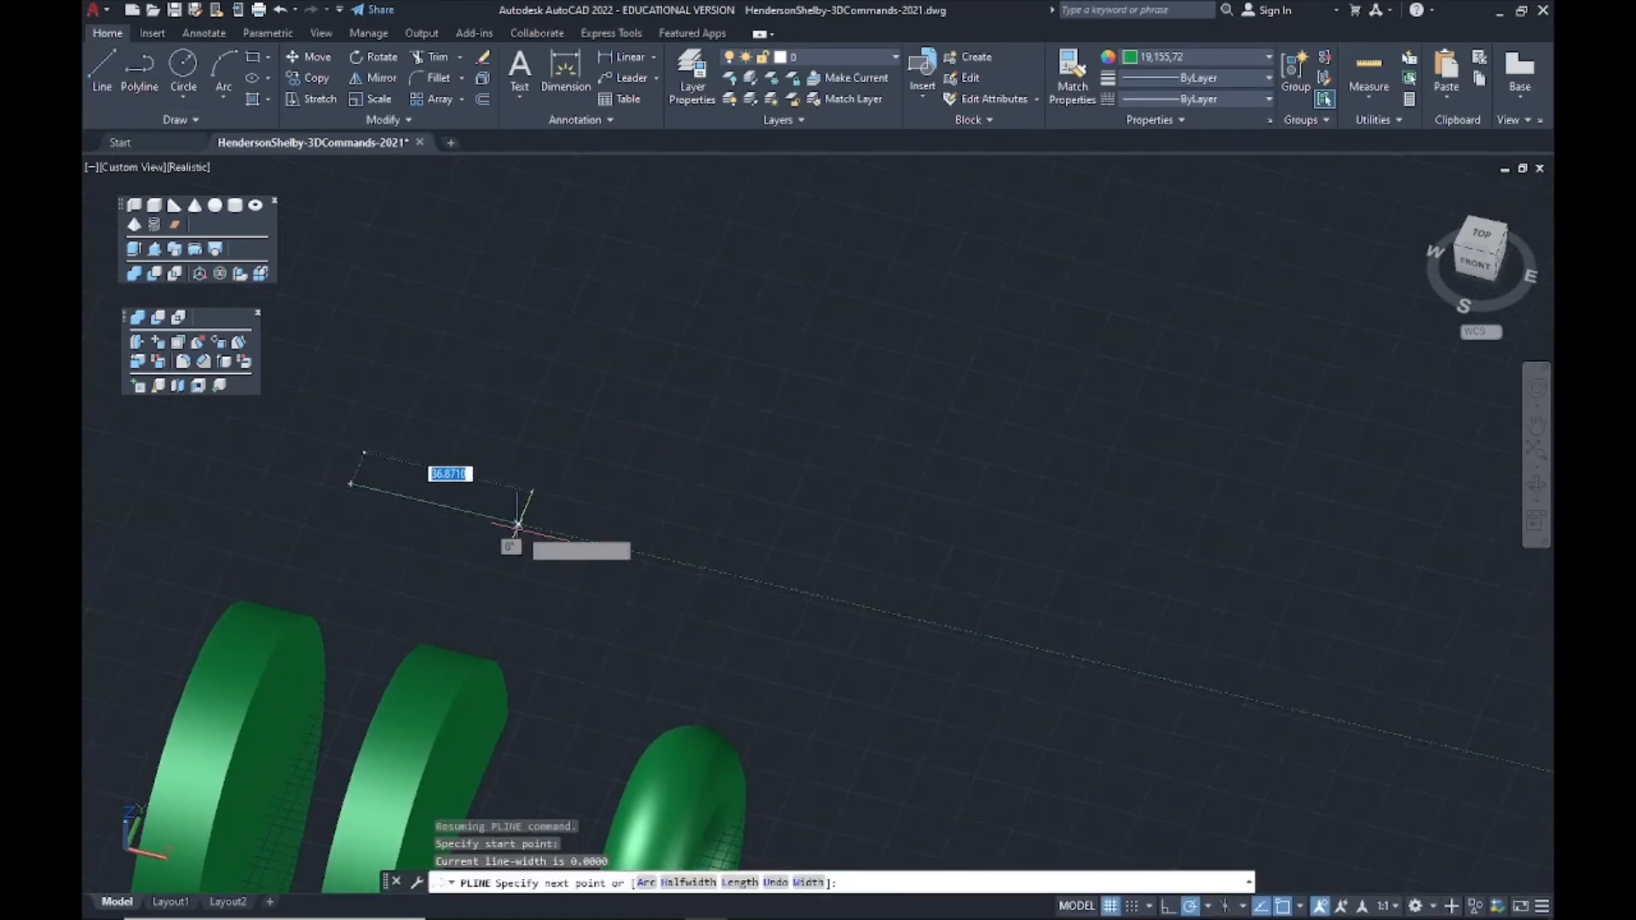
pyautogui.click(584, 540)
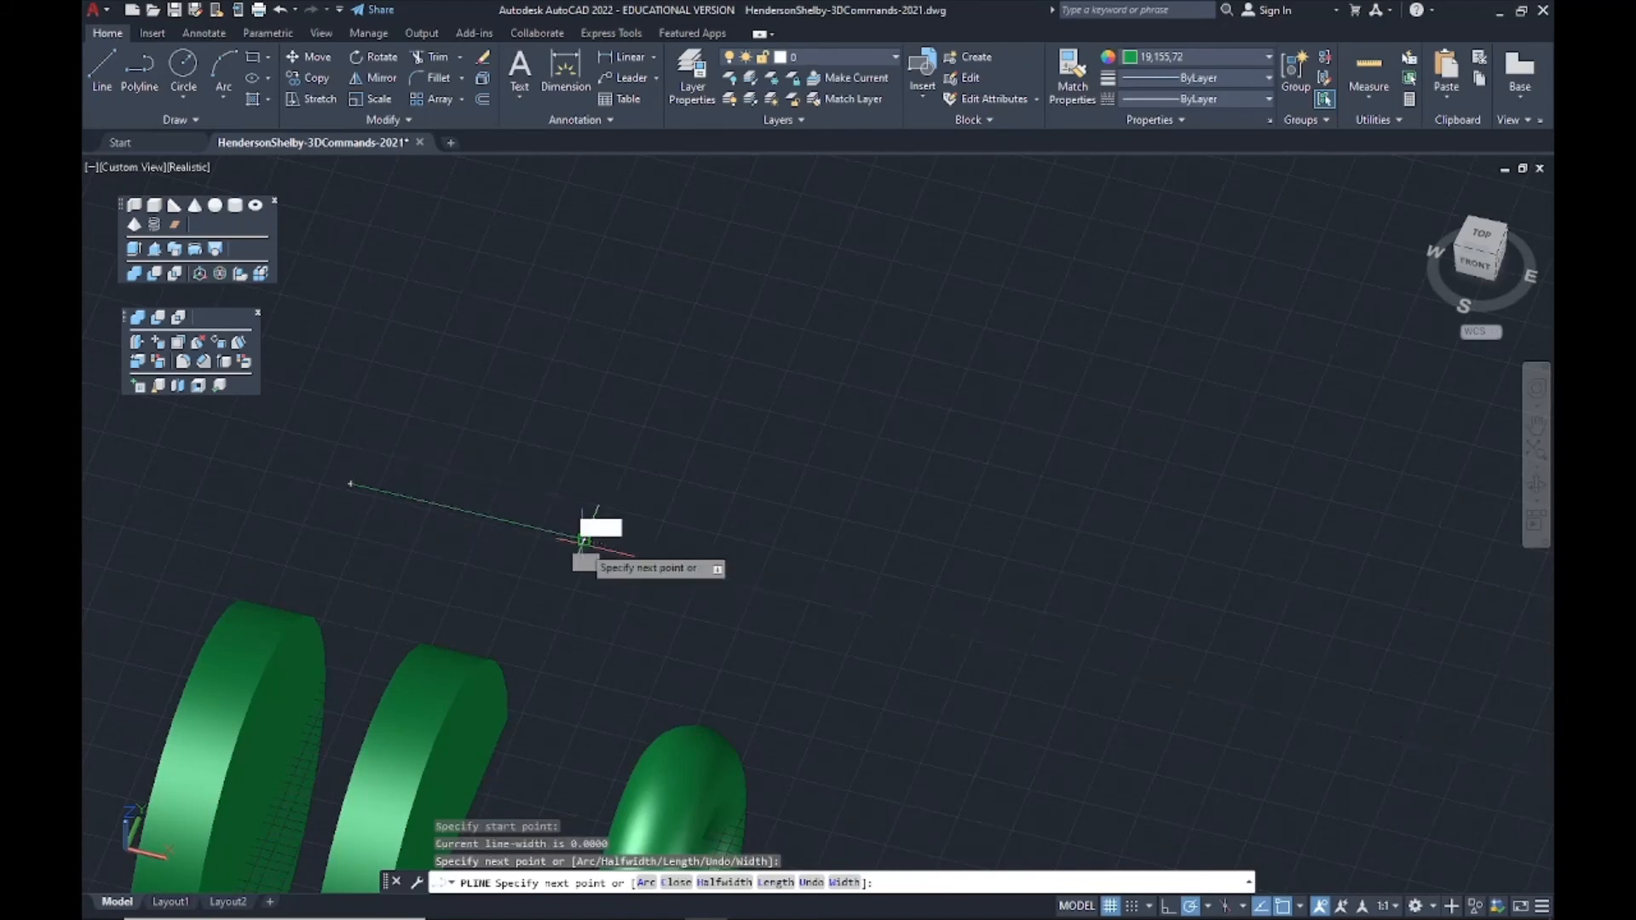
pyautogui.click(589, 470)
pyautogui.click(553, 494)
pyautogui.click(570, 394)
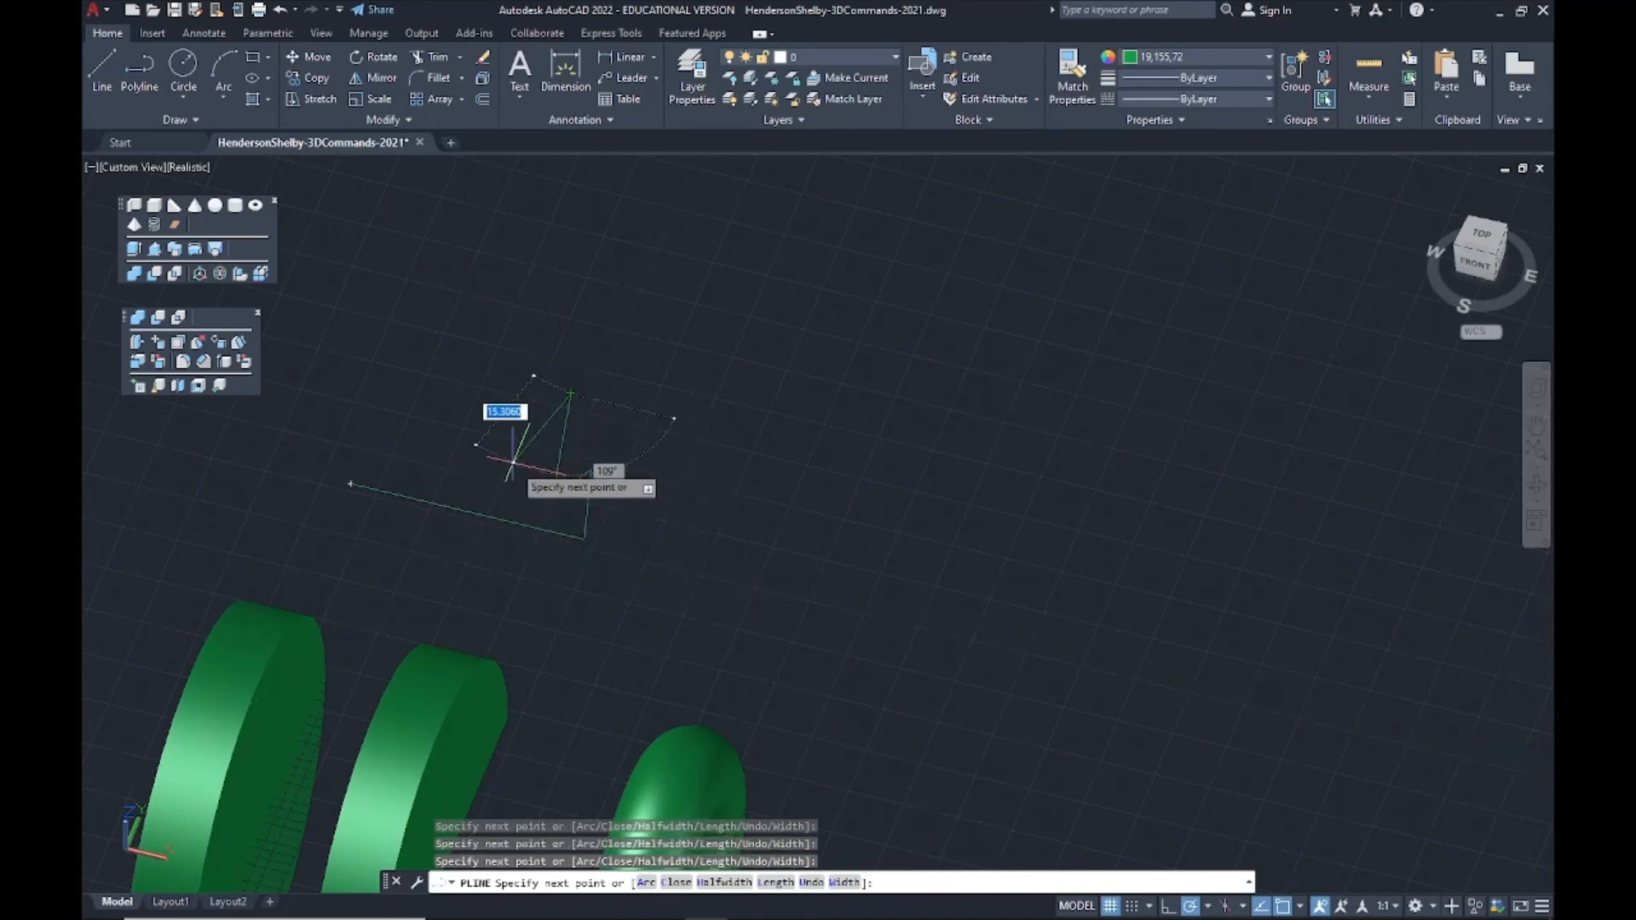
pyautogui.click(506, 473)
pyautogui.click(462, 439)
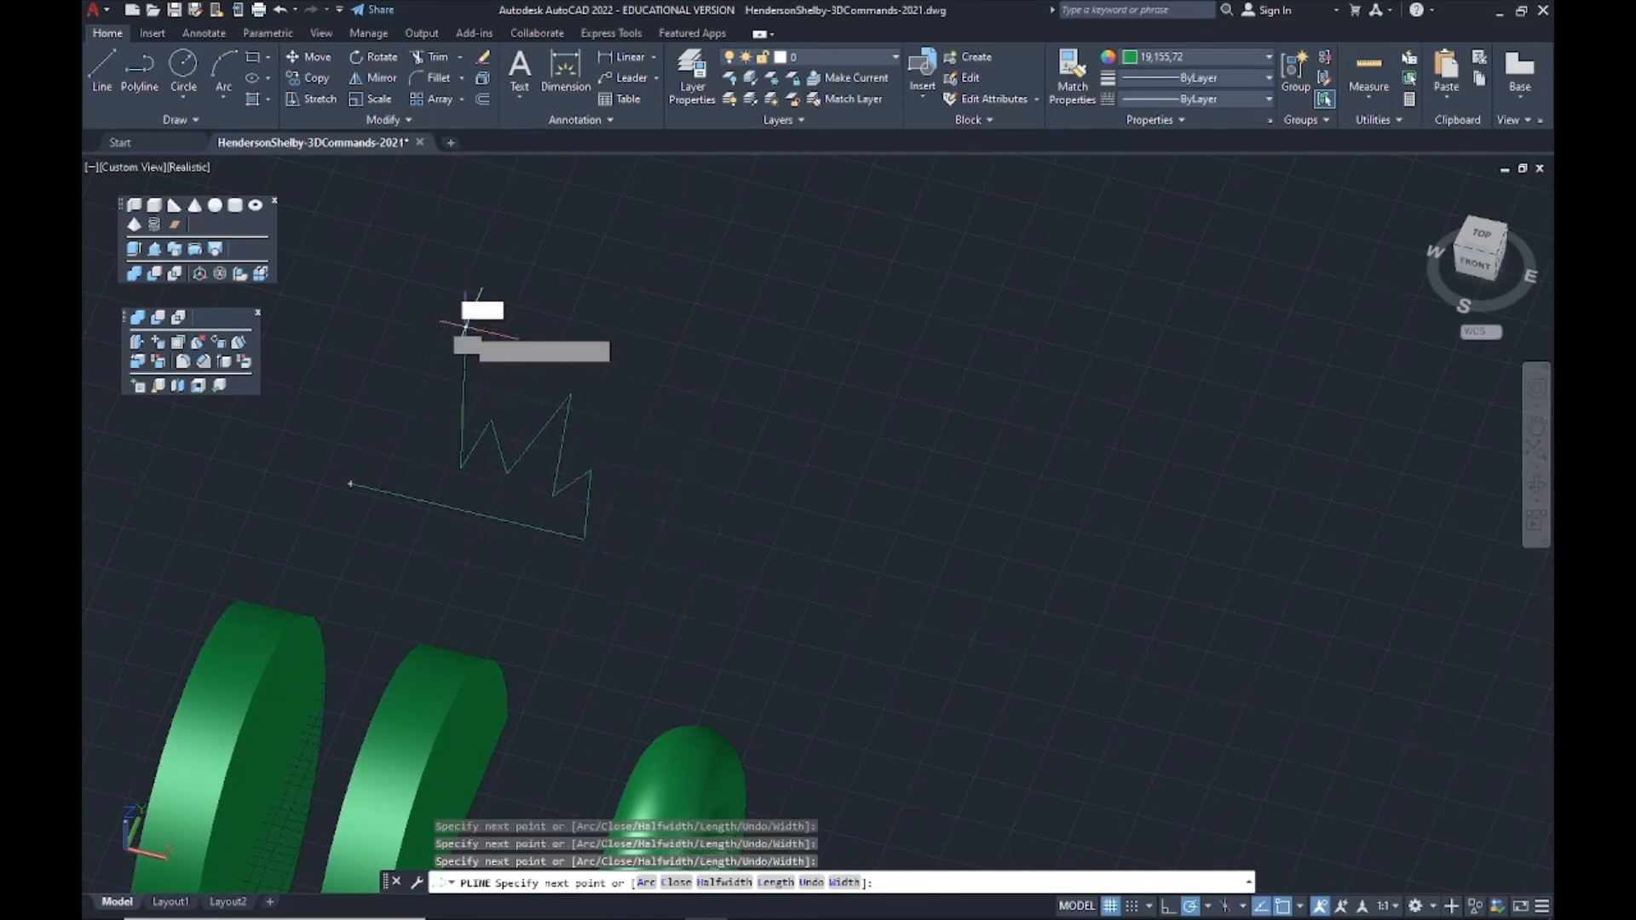
pyautogui.click(466, 329)
pyautogui.click(414, 461)
pyautogui.click(398, 397)
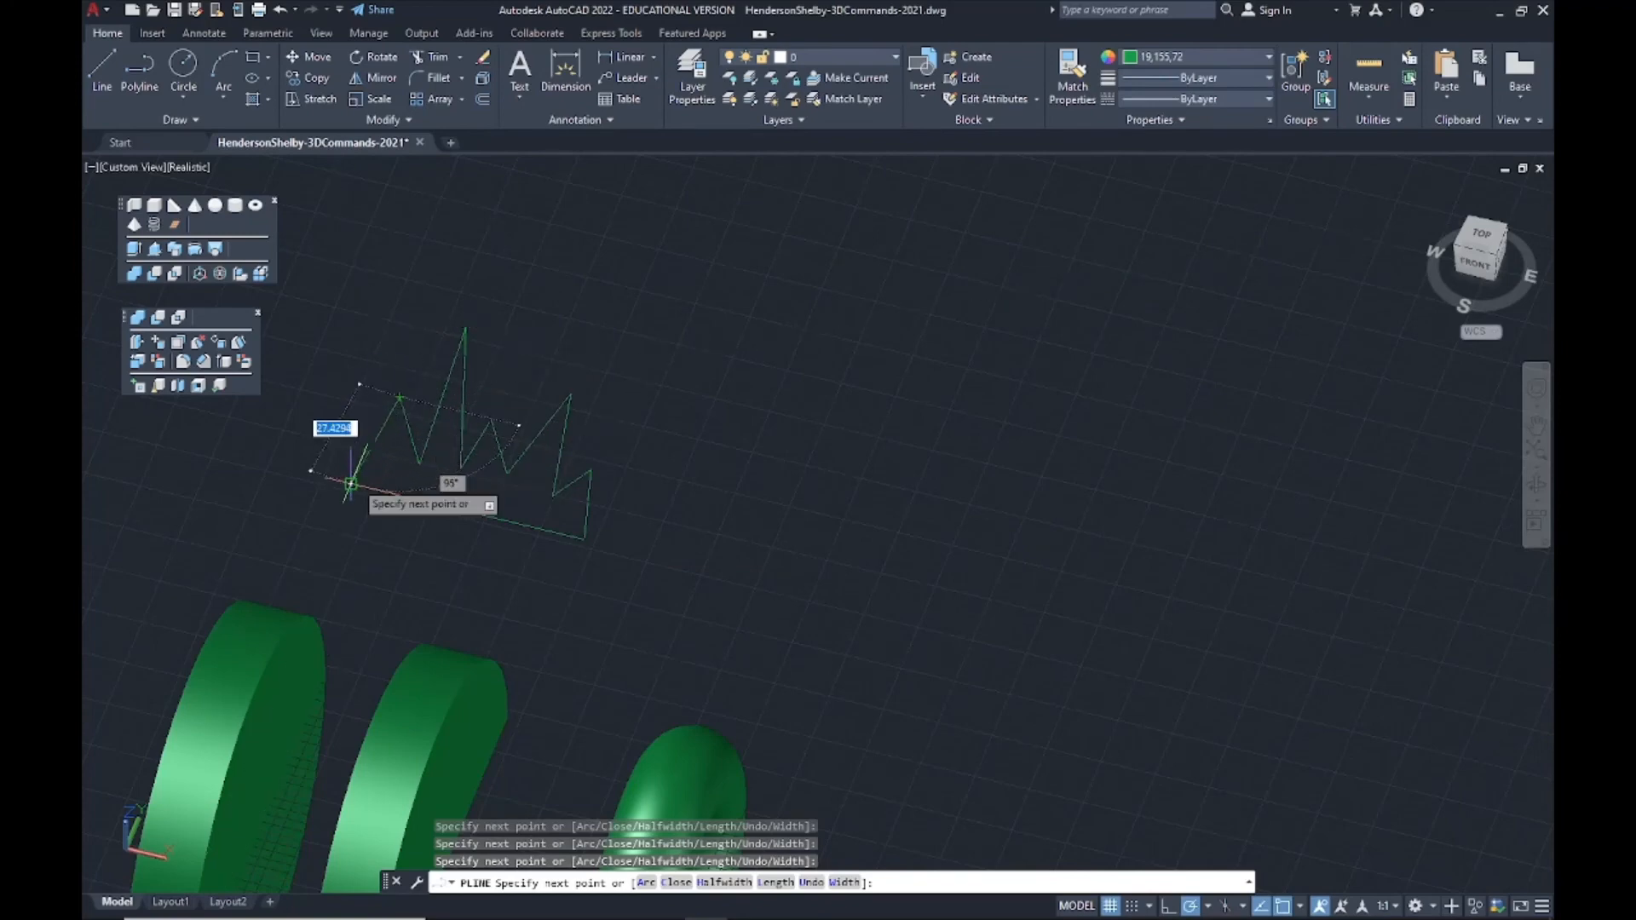
pyautogui.click(351, 484)
pyautogui.press('Return')
# Inspect the jagged polyline up close and select it to check that it is a single object, then clear the selection.
pyautogui.moveTo(757, 456); pyautogui.dragTo(749, 536, button='middle')
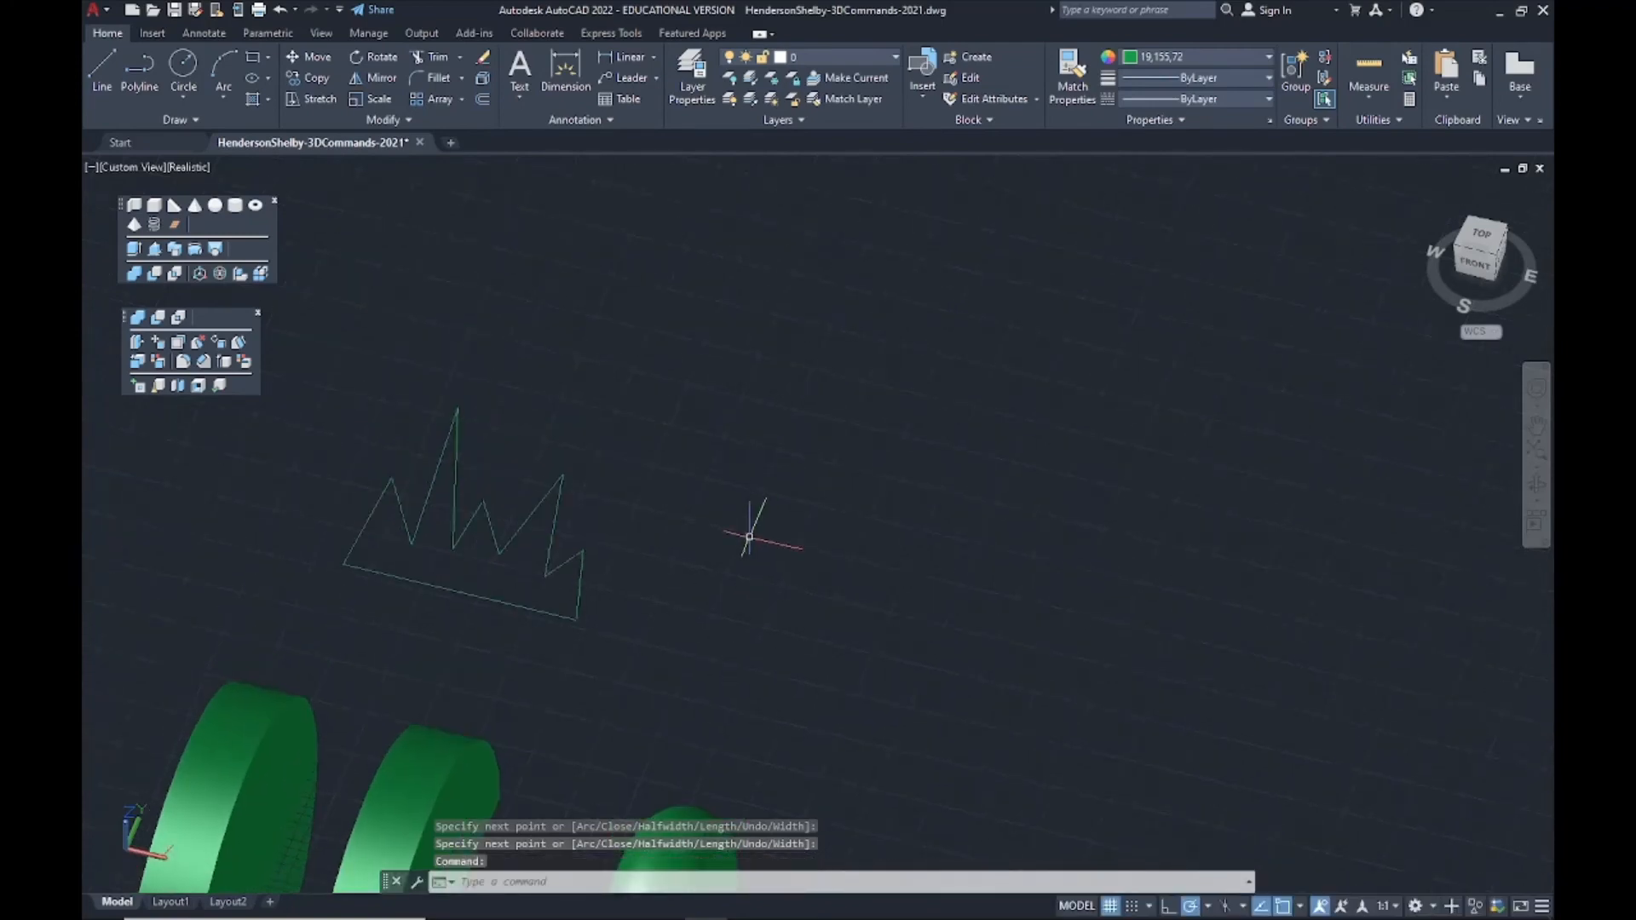
pyautogui.scroll(6, 562, 460)
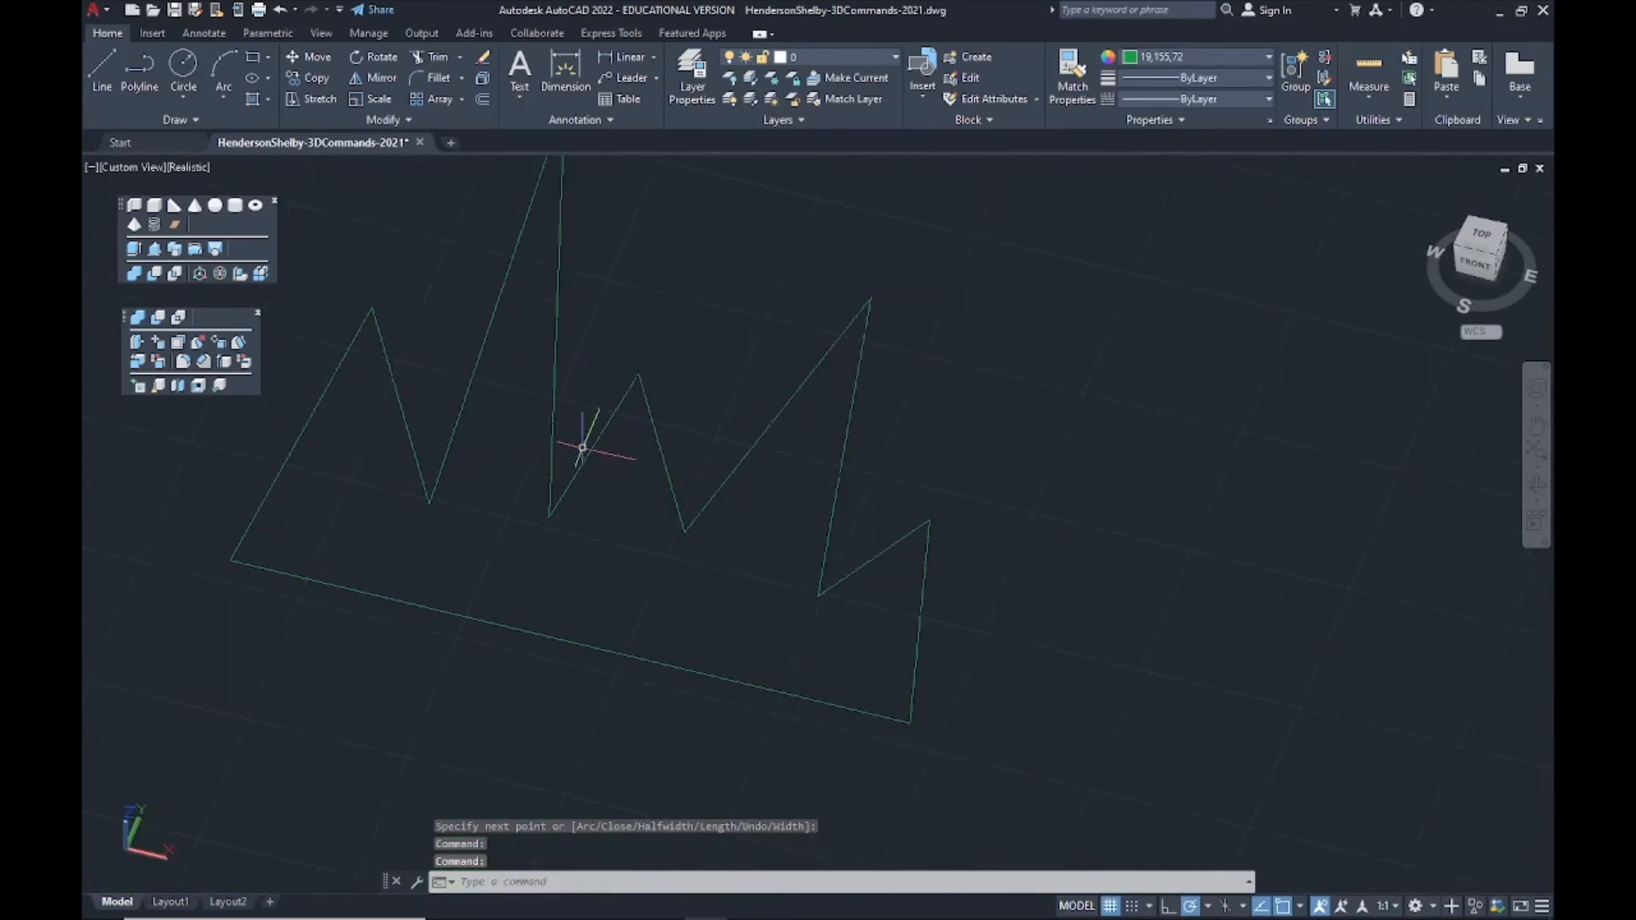
pyautogui.scroll(-6, 584, 508)
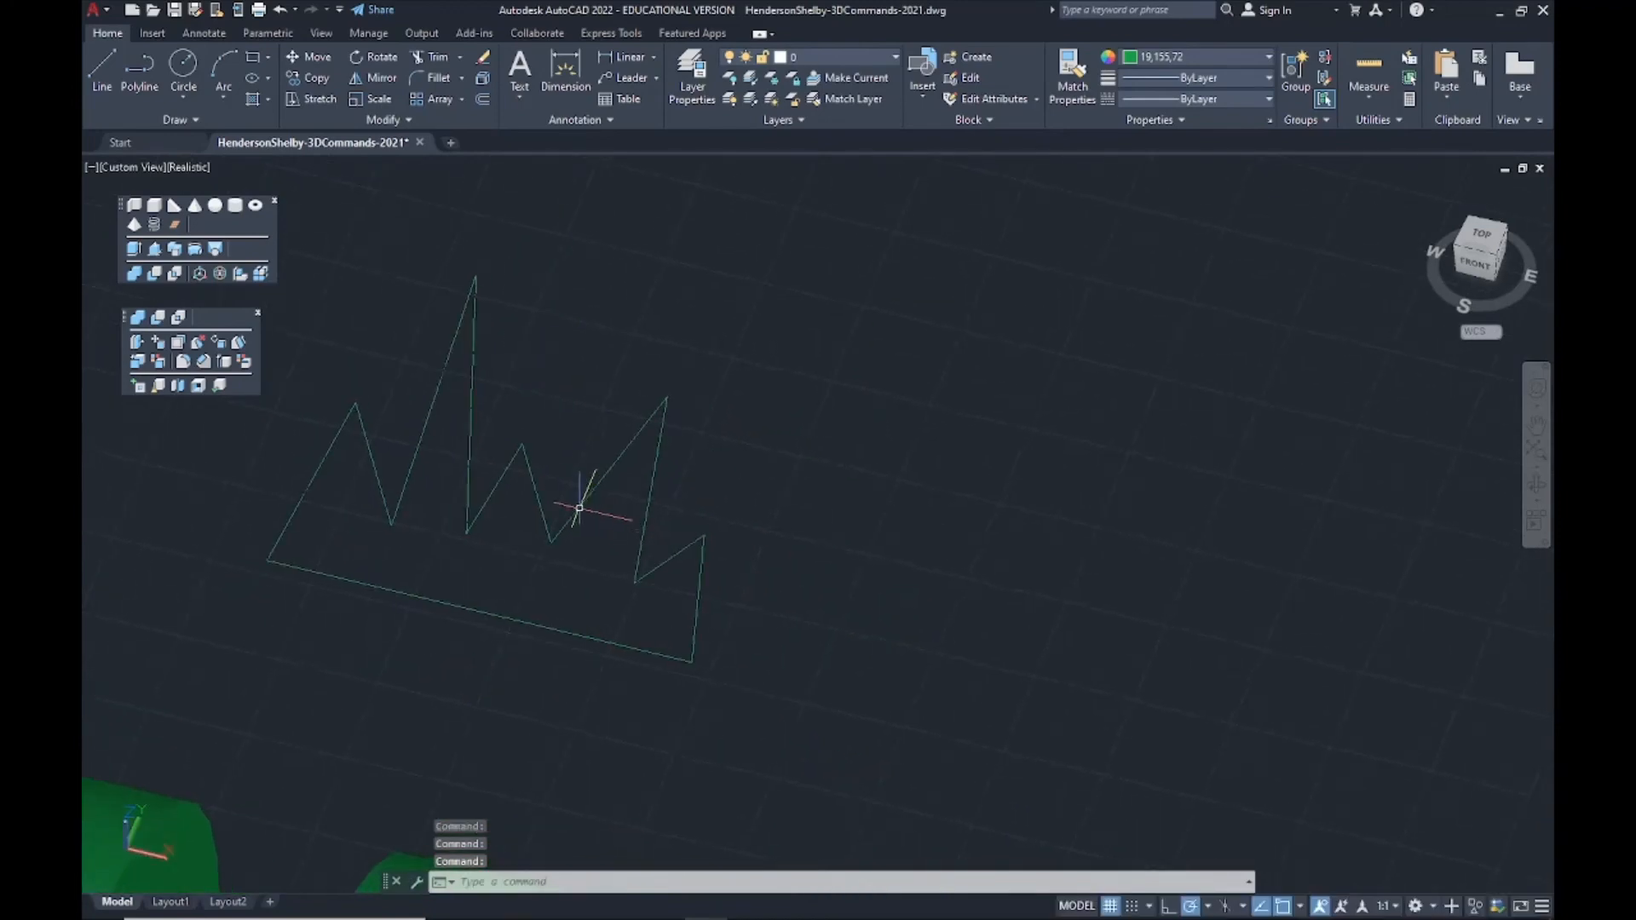
pyautogui.scroll(3, 567, 496)
pyautogui.click(643, 460)
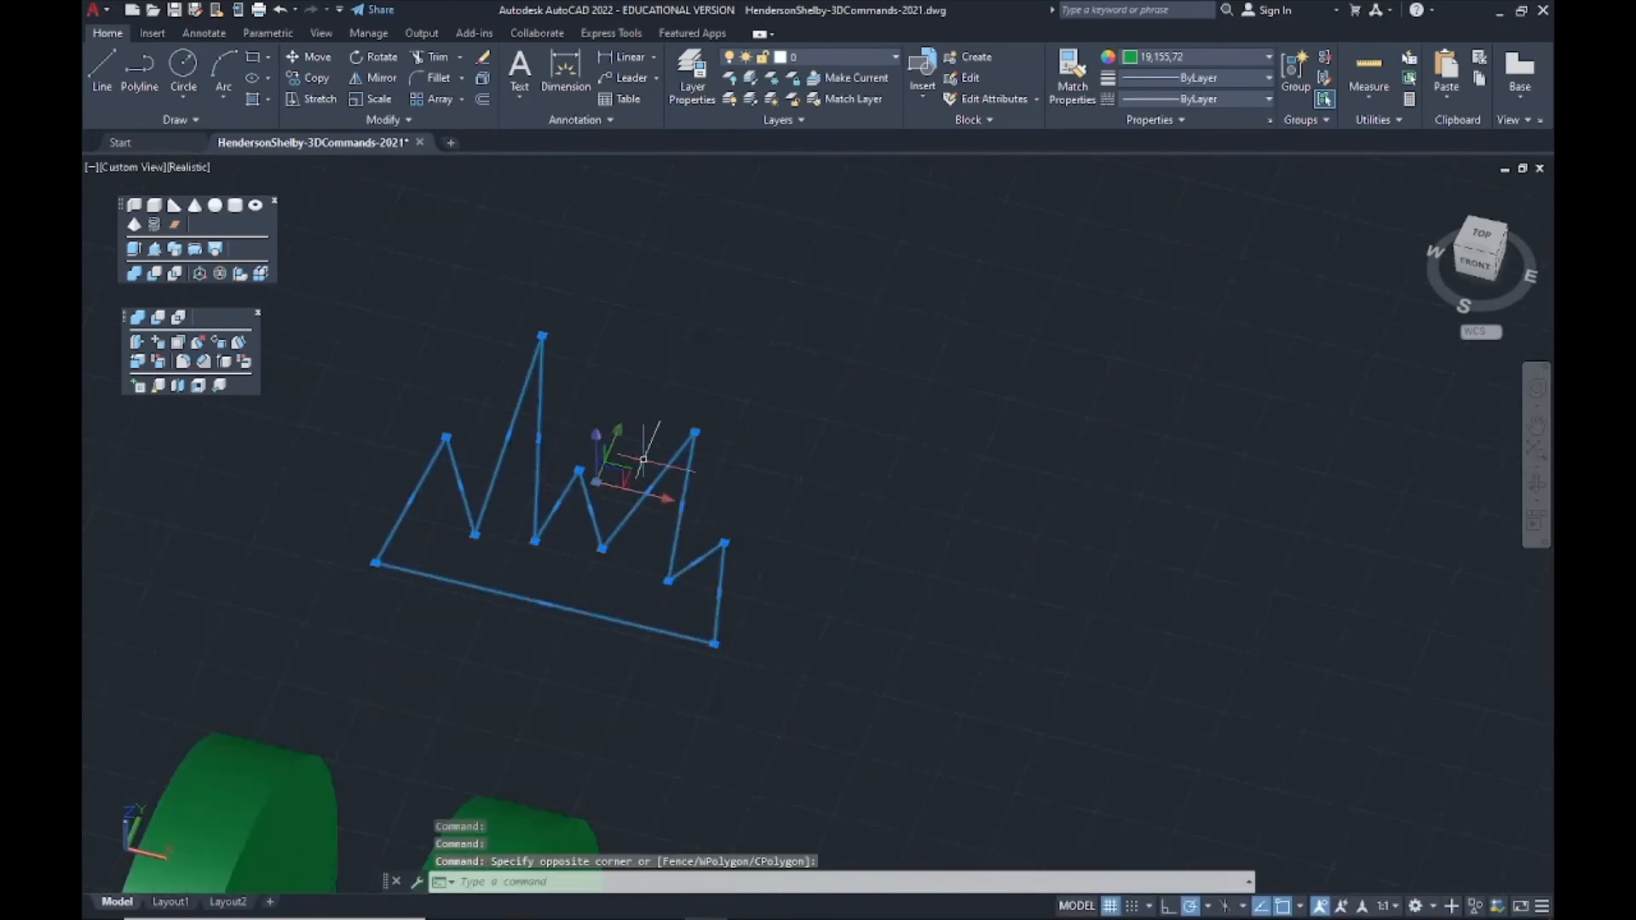
pyautogui.press('Escape')
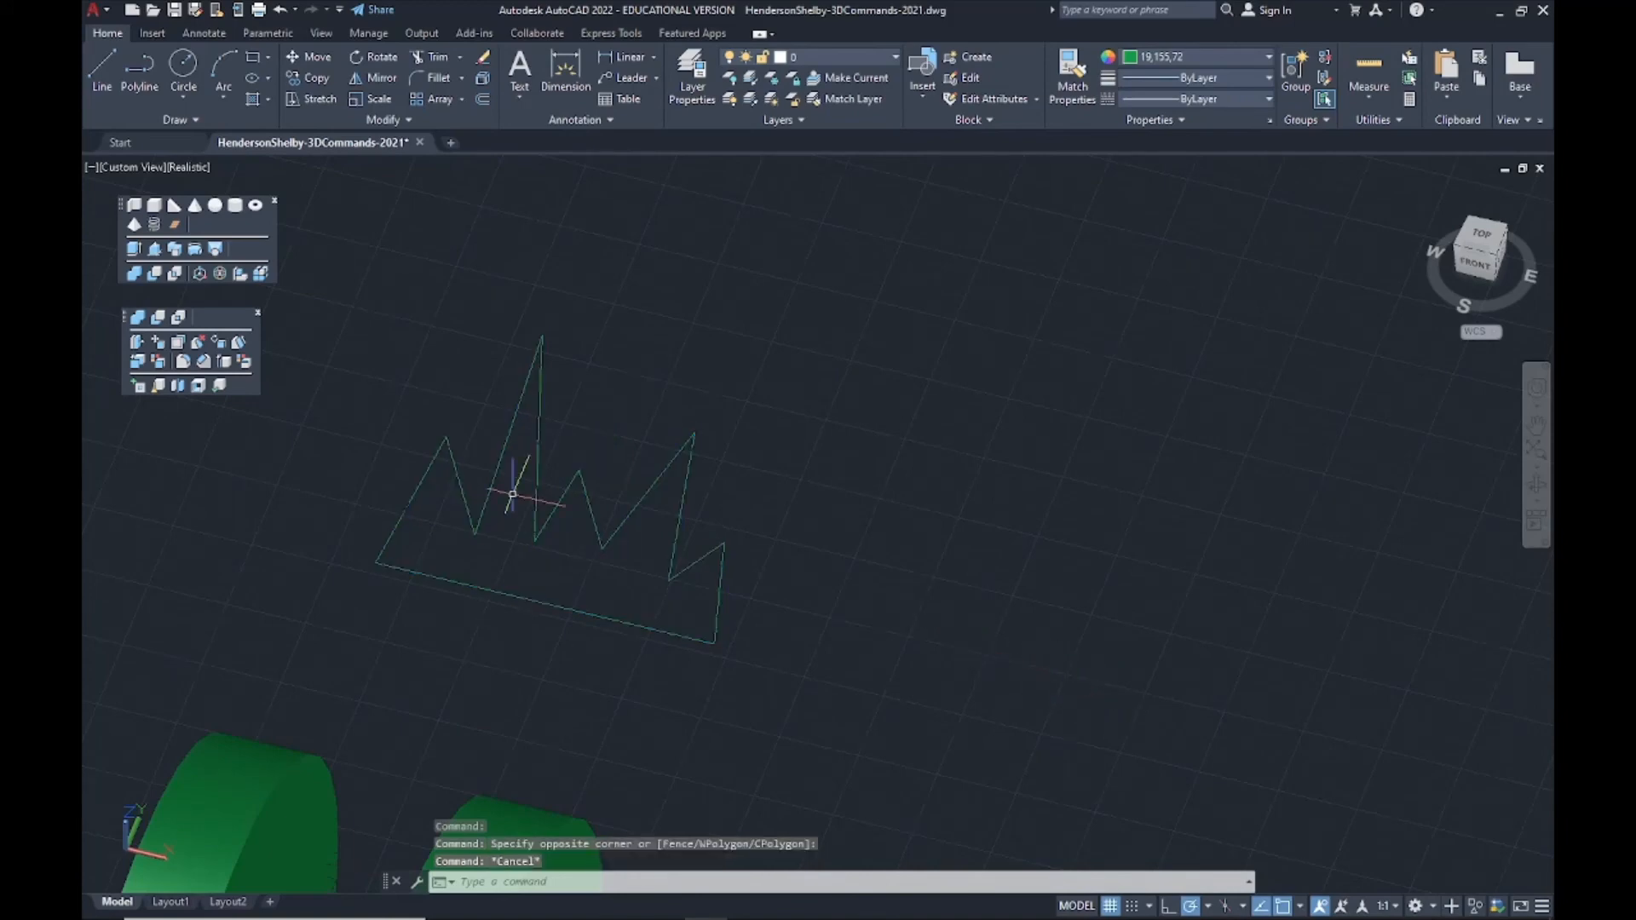
# Revolve the jagged polyline 360° about its straight base edge, picking the edge's two endpoints as the axis.
pyautogui.click(195, 250)
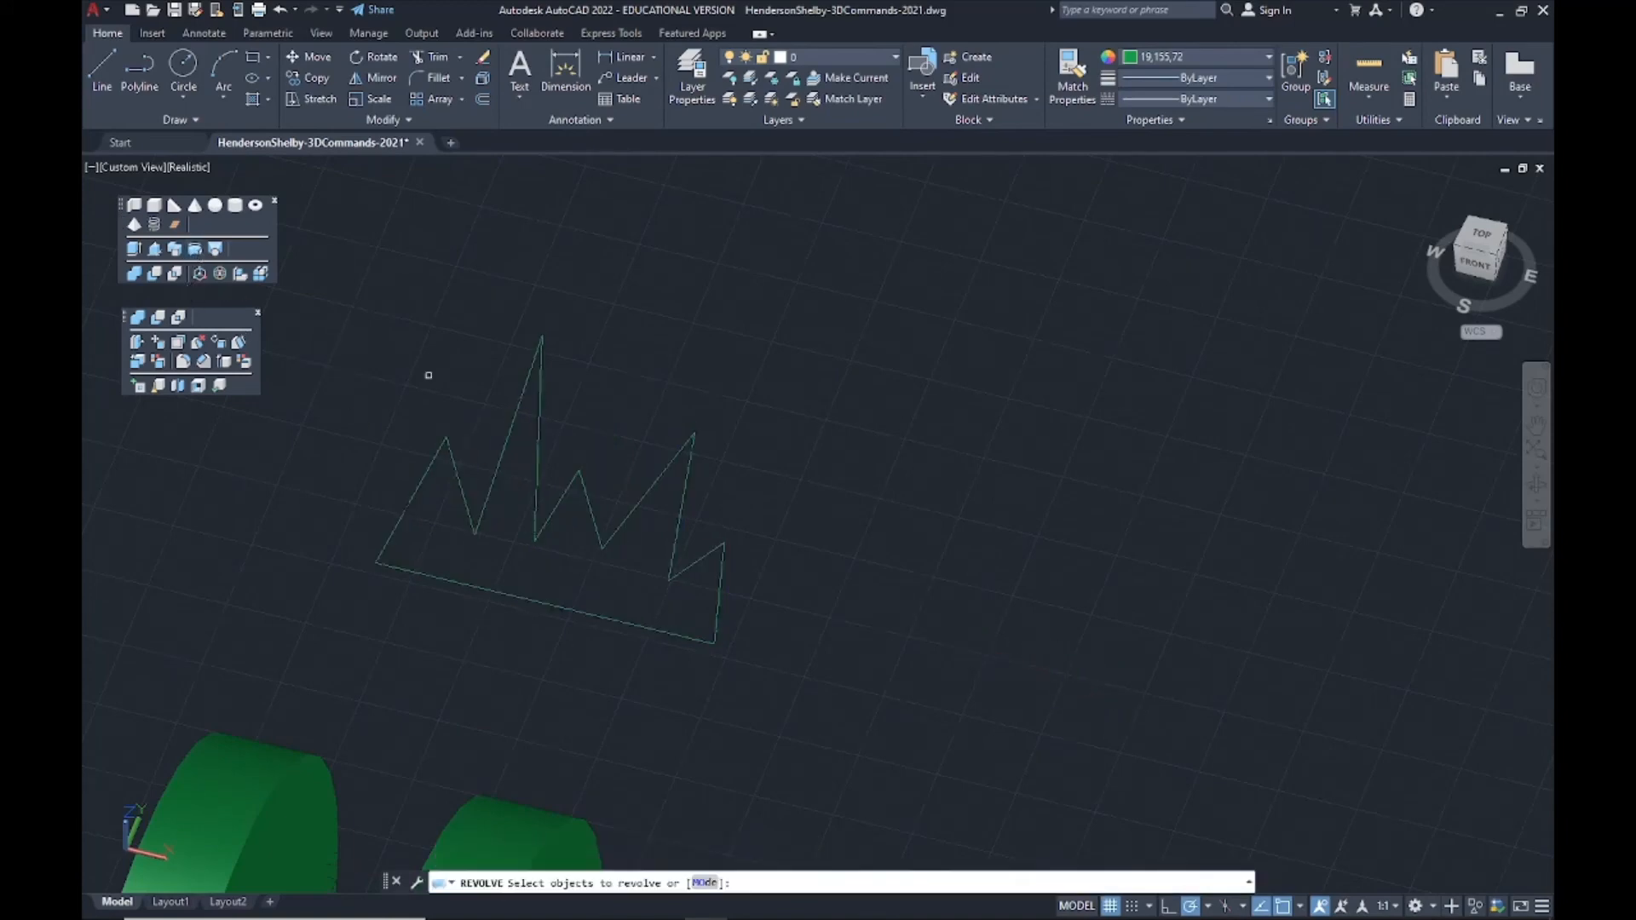
pyautogui.click(524, 448)
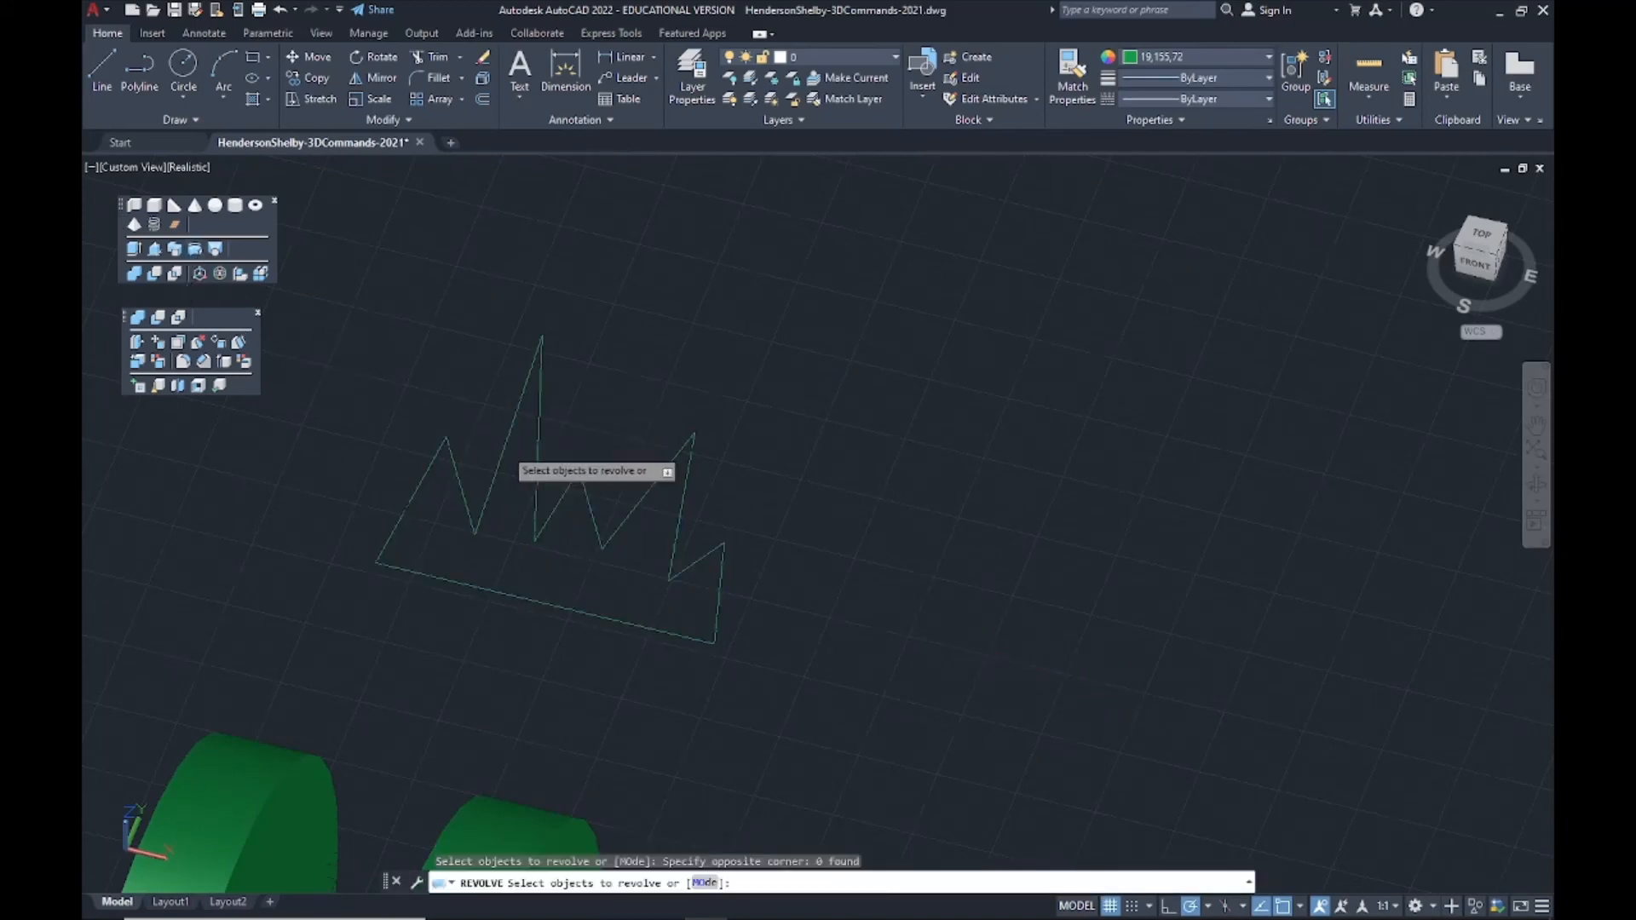
pyautogui.click(536, 464)
pyautogui.press('Return')
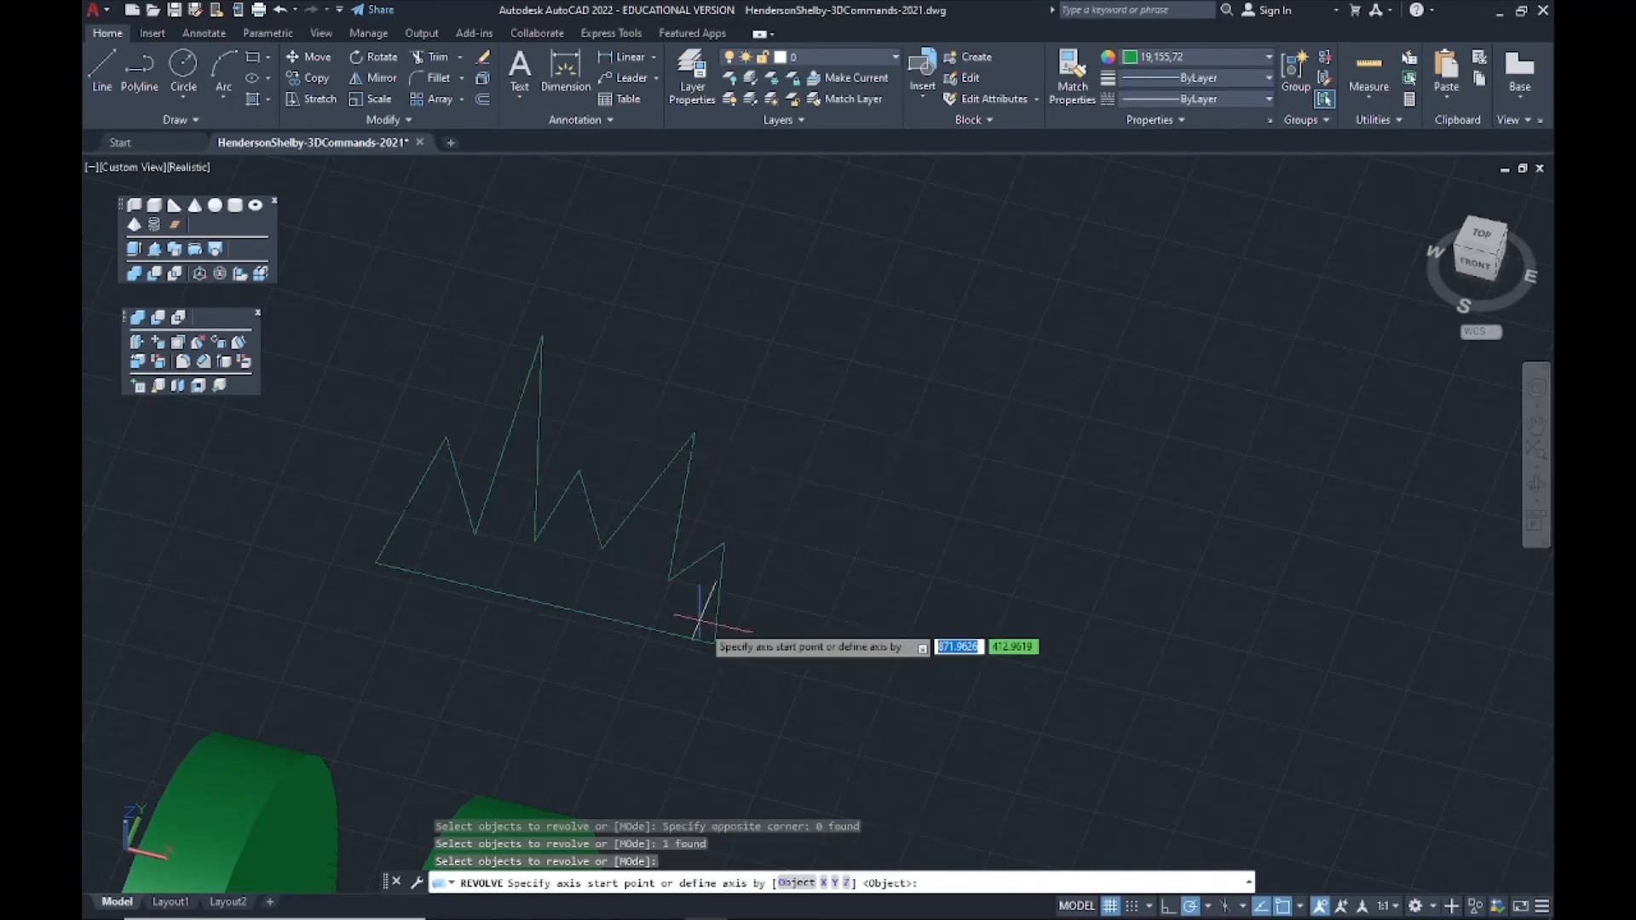
pyautogui.click(716, 643)
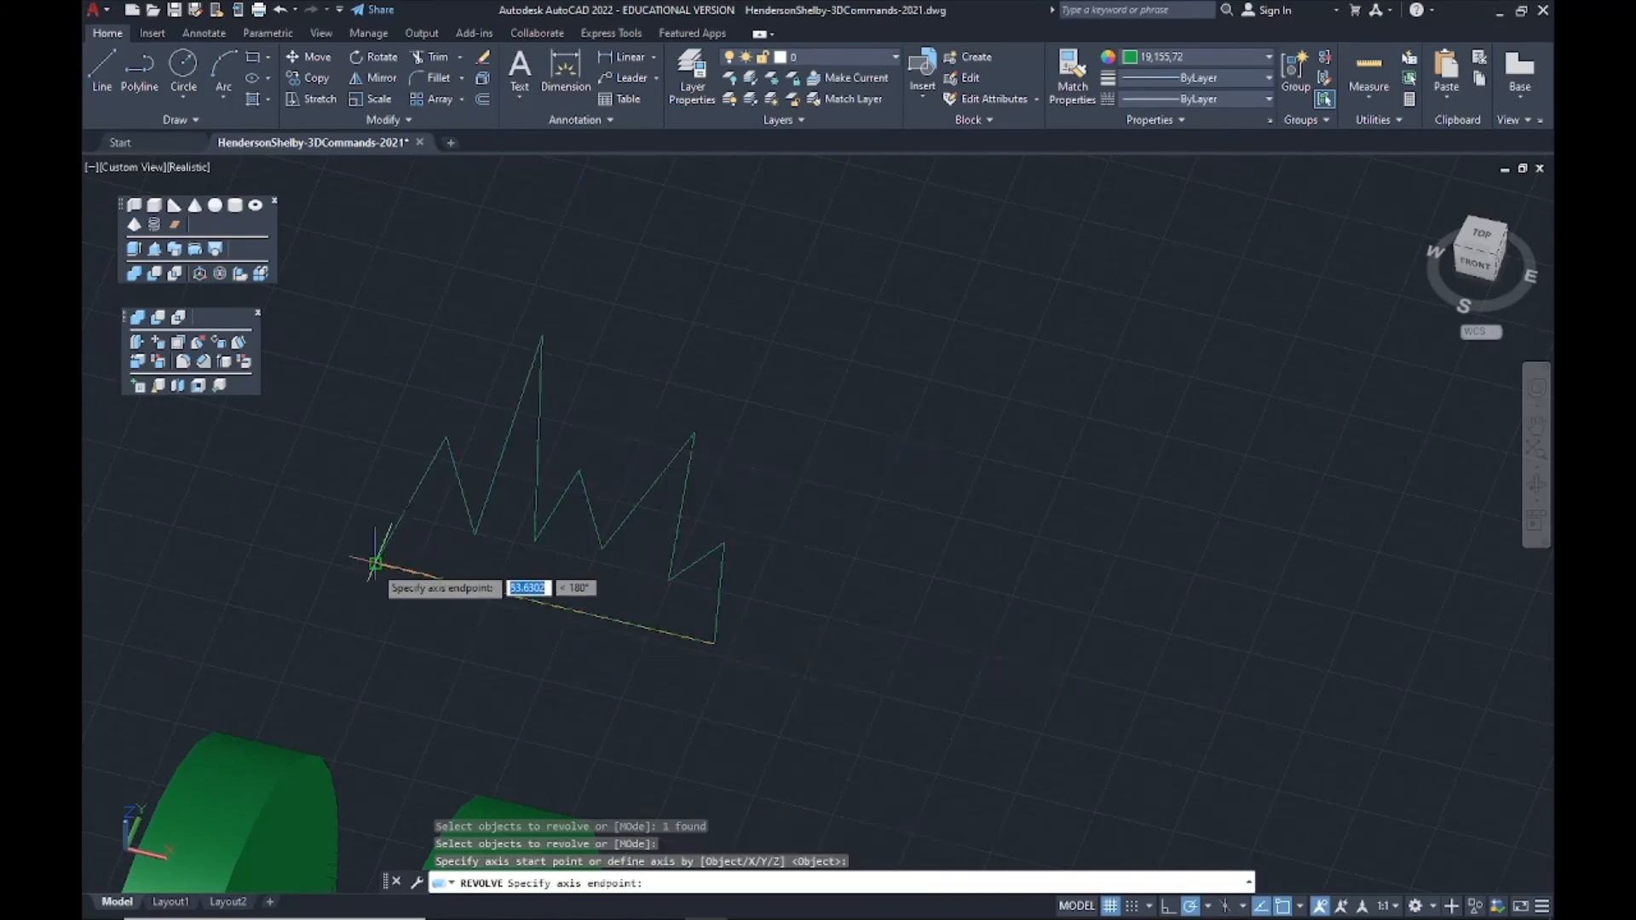
pyautogui.click(376, 564)
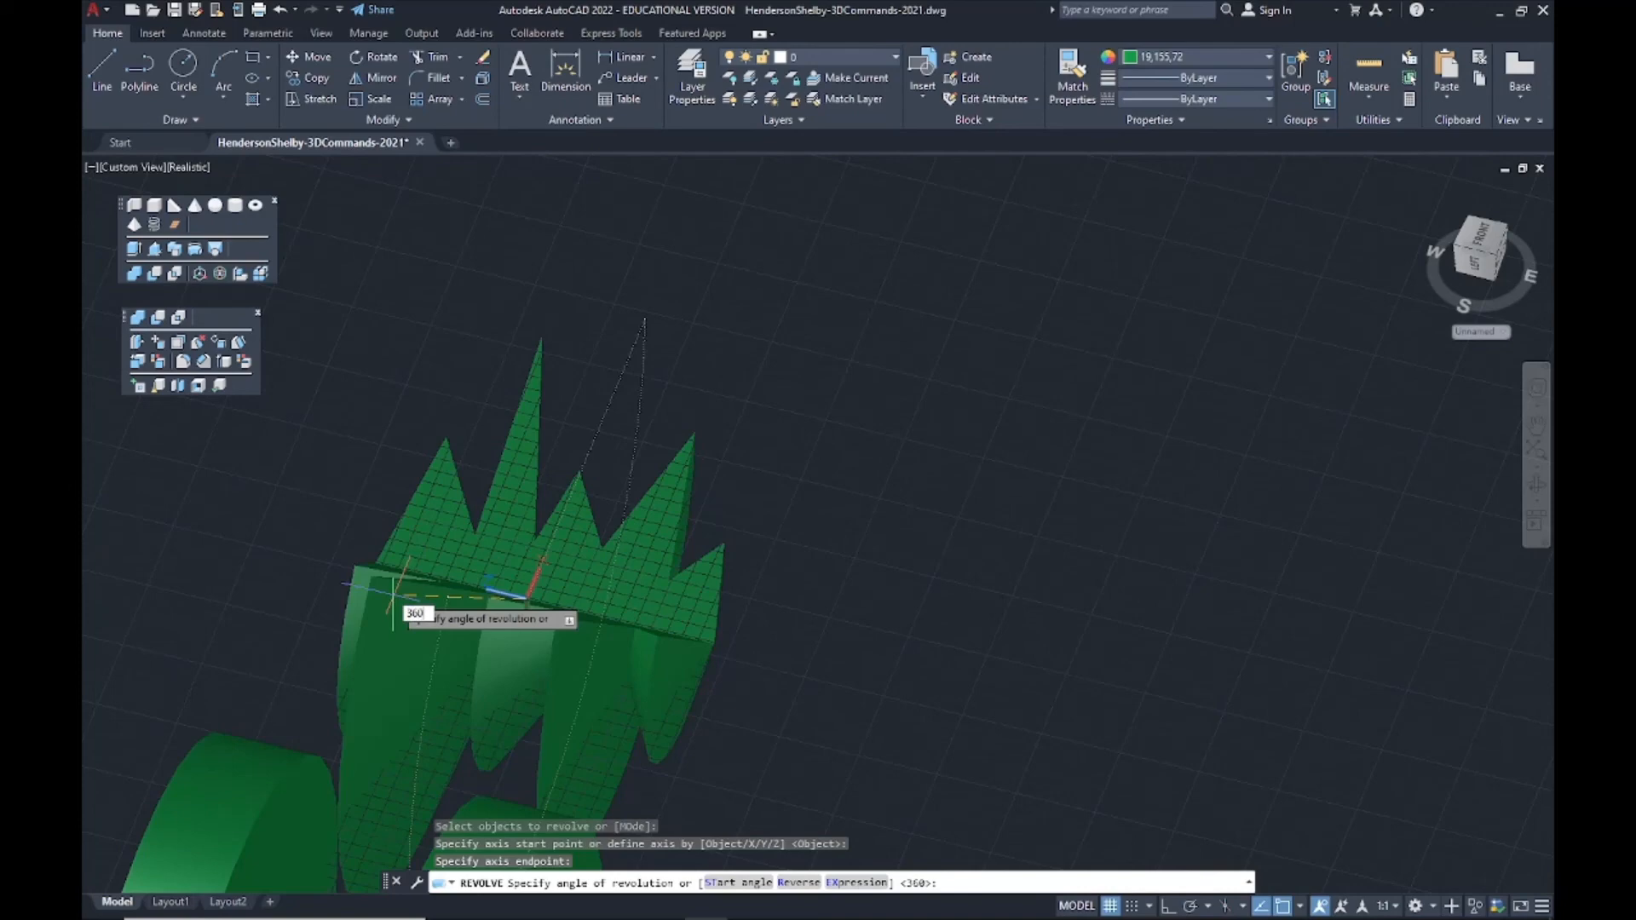
pyautogui.press('Return')
# Examine the spiked solid and the other revolved solids in the REVOLVE group from different angles.
pyautogui.scroll(3, 604, 646)
pyautogui.scroll(-6, 601, 648)
pyautogui.keyDown('shift'); pyautogui.moveTo(542, 699); pyautogui.dragTo(657, 444, button='middle'); pyautogui.keyUp('shift')
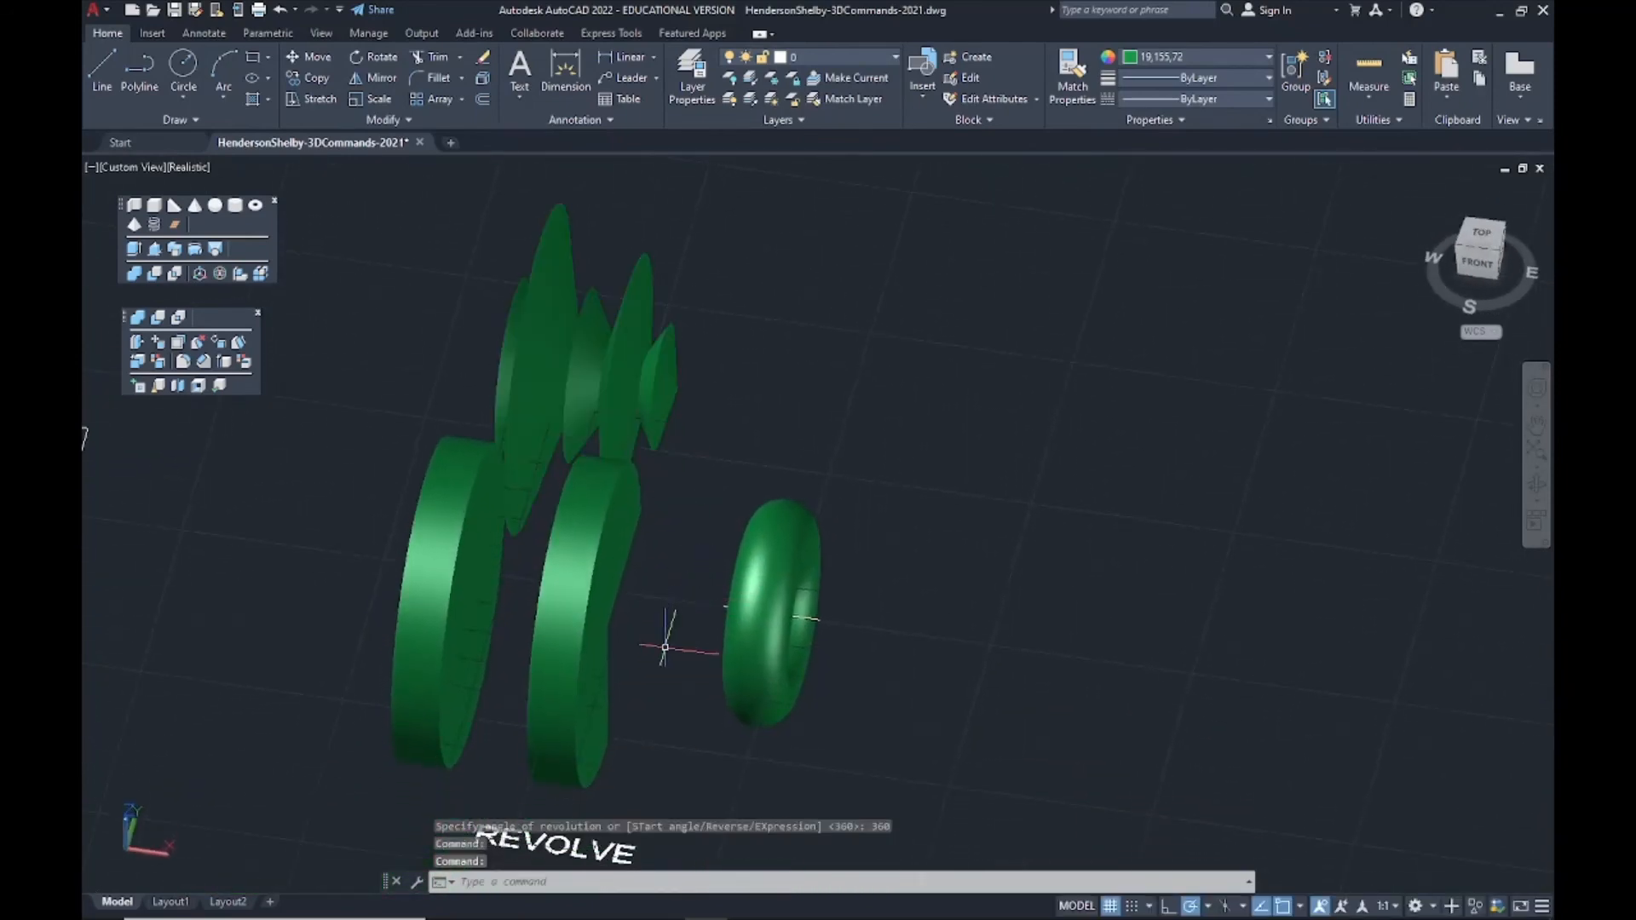
pyautogui.keyDown('shift'); pyautogui.moveTo(616, 681); pyautogui.dragTo(566, 668, button='middle'); pyautogui.keyUp('shift')
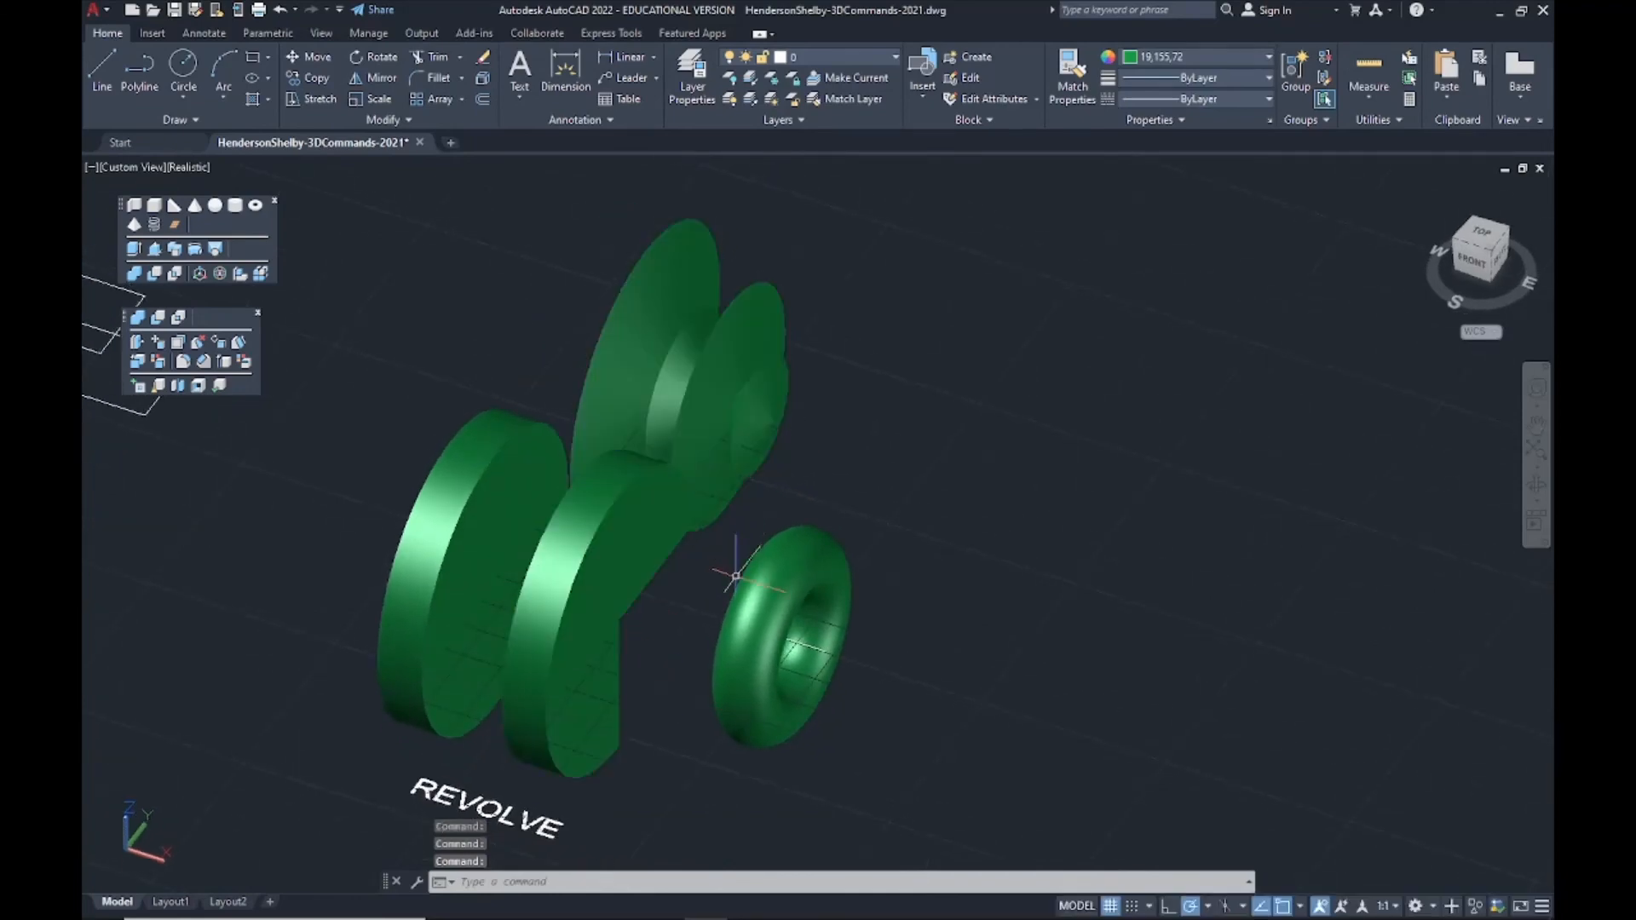
pyautogui.keyDown('shift'); pyautogui.moveTo(741, 565); pyautogui.dragTo(835, 530, button='middle'); pyautogui.keyUp('shift')
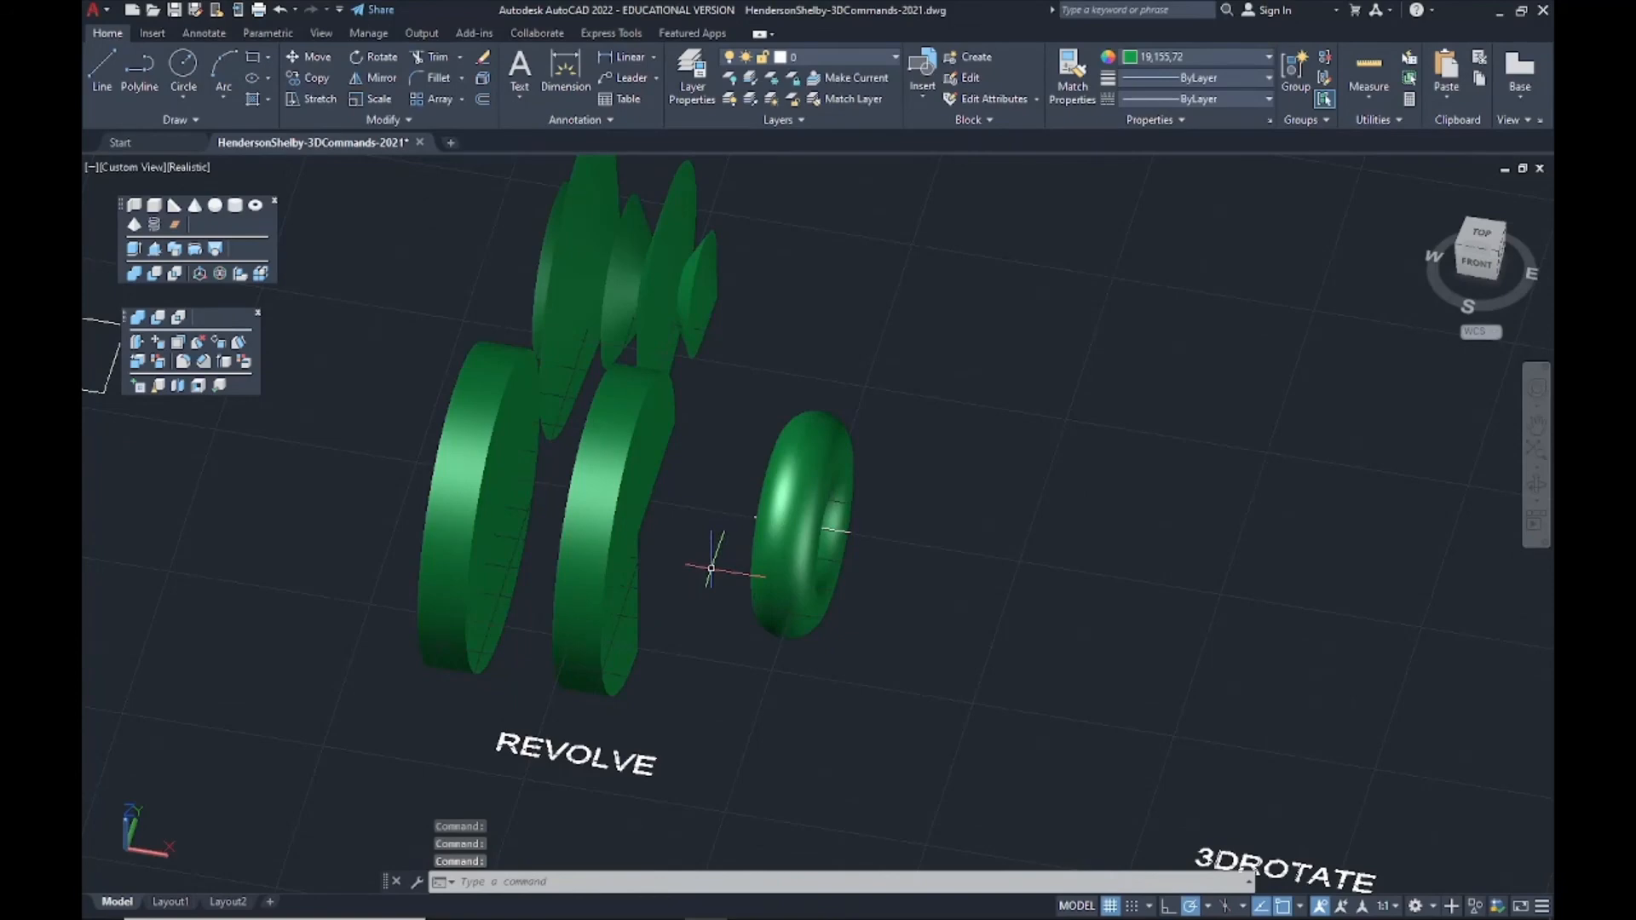
pyautogui.keyDown('shift'); pyautogui.moveTo(711, 568); pyautogui.dragTo(675, 563, button='middle'); pyautogui.keyUp('shift')
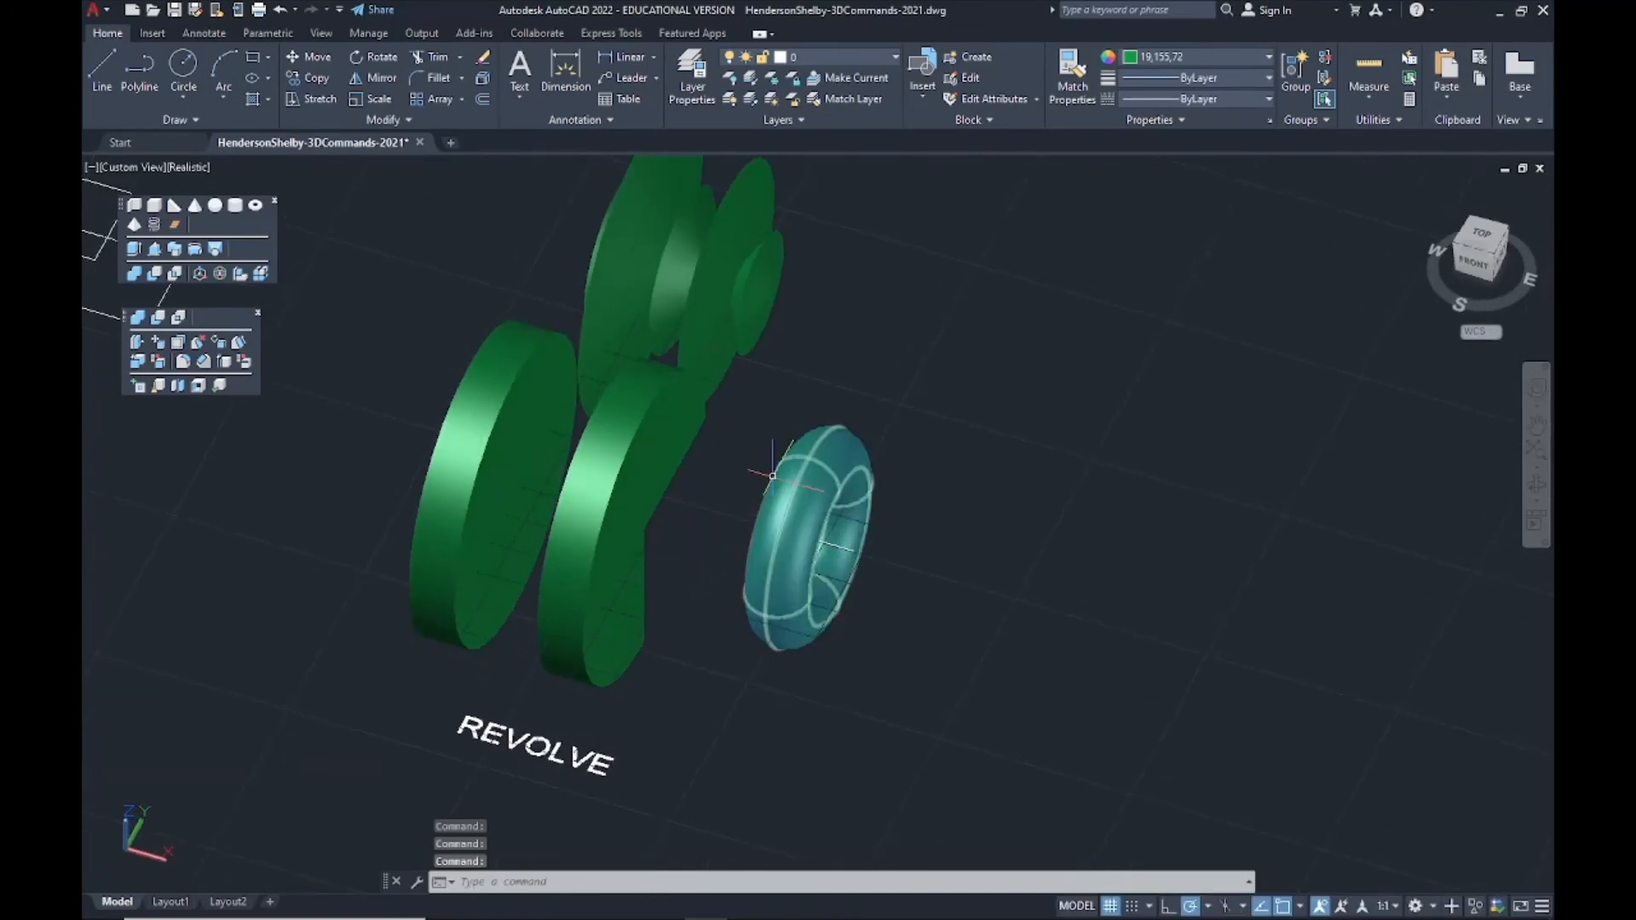